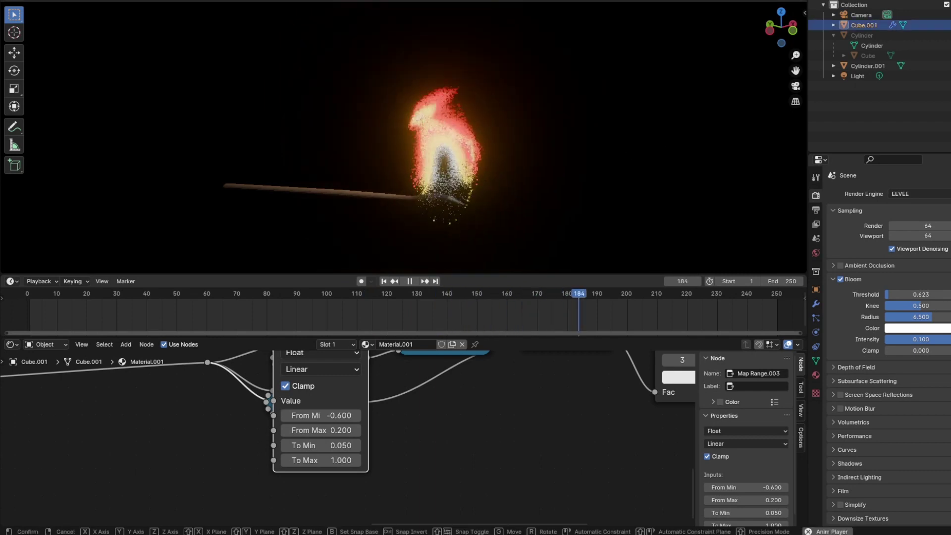
# Move the flame object freely through the scene while its animation plays, viewing it from different sides
pyautogui.click(594, 157)
pyautogui.press('g')
pyautogui.click(621, 156)
pyautogui.moveTo(620, 160); pyautogui.dragTo(461, 182, button='middle')
# Rescale the flame object along the X, Y and Z axes while the animation plays
pyautogui.press('s')
pyautogui.press('x')
pyautogui.press('y')
pyautogui.click(465, 168)
pyautogui.press('s')
pyautogui.press('x')
pyautogui.click(464, 167)
pyautogui.press('s')
pyautogui.press('z')
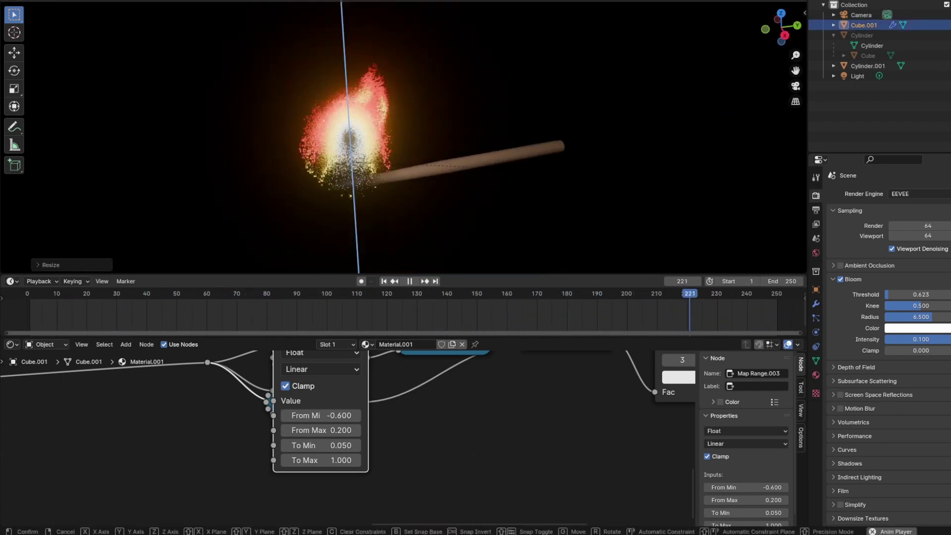
pyautogui.click(572, 170)
pyautogui.moveTo(530, 171); pyautogui.dragTo(310, 180, button='middle')
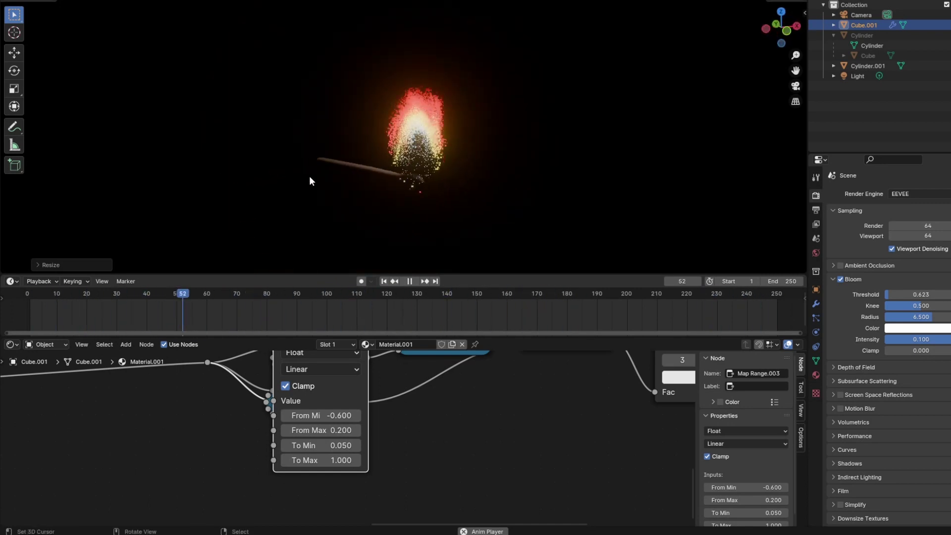
# Stop the playback and shift the nodes from Project to Material Output closer to the Separate XYZ node
pyautogui.click(410, 281)
pyautogui.press('Home')
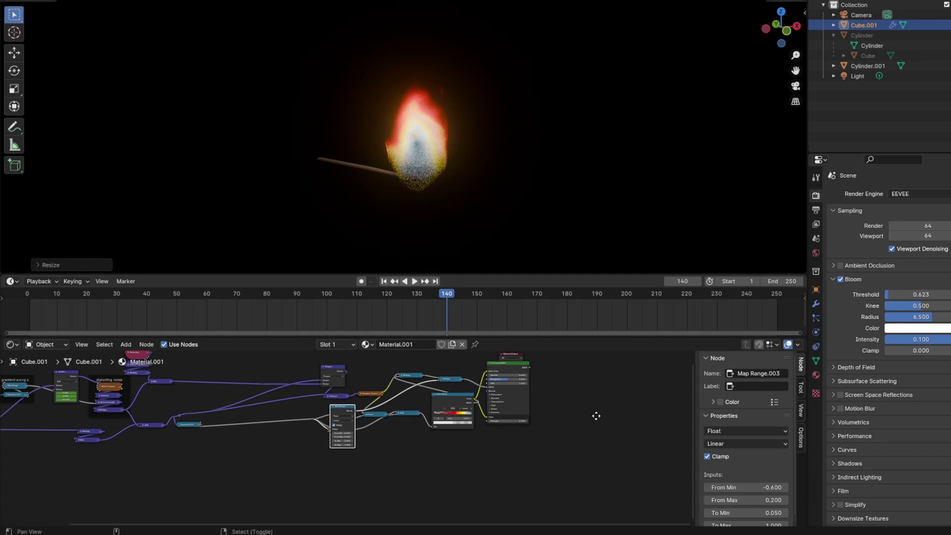
pyautogui.moveTo(596, 416); pyautogui.dragTo(731, 452, button='middle')
pyautogui.moveTo(357, 375); pyautogui.dragTo(637, 485)
pyautogui.press('g')
pyautogui.click(543, 483)
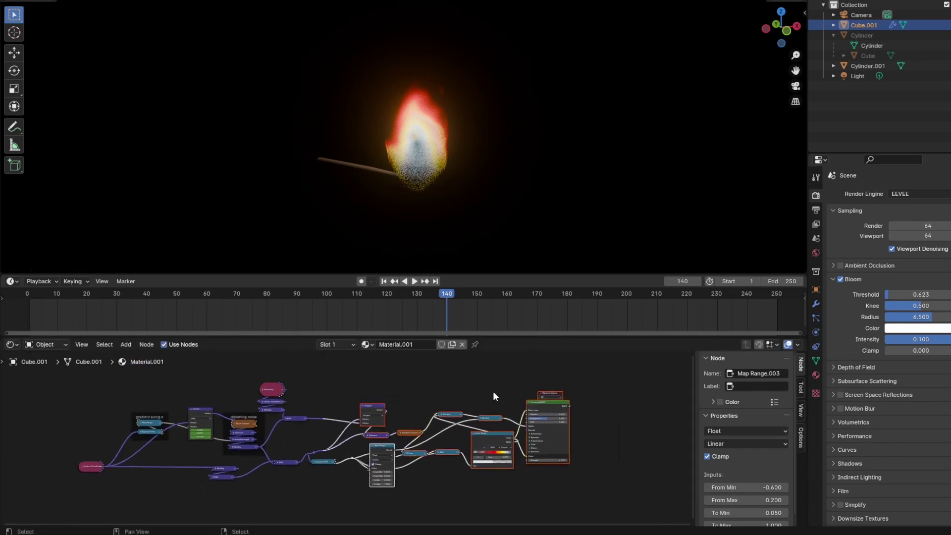
# Rearrange the final shader nodes so the Multiply nodes follow the Color Ramp and Power and Add sit beside Map Range
pyautogui.click(549, 393)
pyautogui.moveTo(549, 394); pyautogui.dragTo(621, 408)
pyautogui.moveTo(489, 418); pyautogui.dragTo(486, 425)
pyautogui.moveTo(447, 414); pyautogui.dragTo(483, 412)
pyautogui.scroll(8, 520, 438)
pyautogui.moveTo(606, 440); pyautogui.dragTo(514, 392)
pyautogui.moveTo(520, 469); pyautogui.dragTo(461, 483)
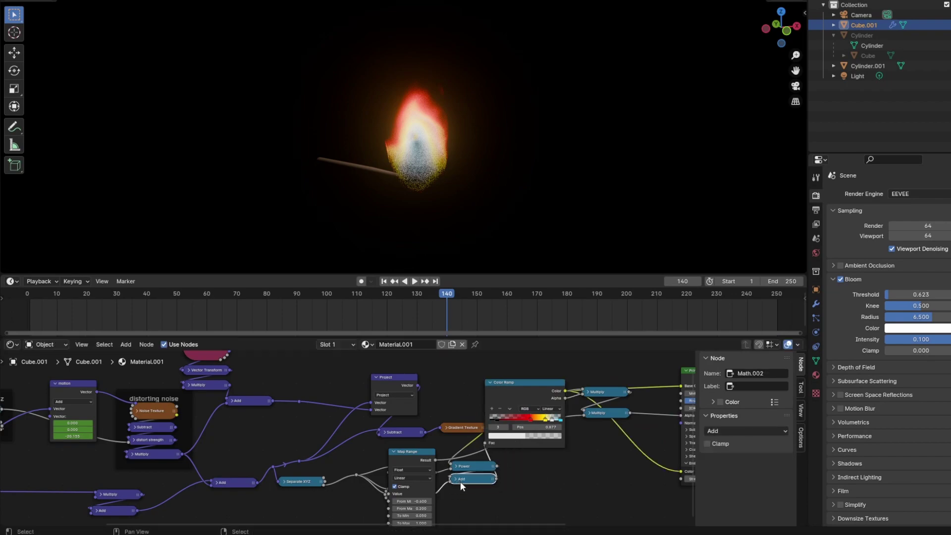
pyautogui.click(392, 452)
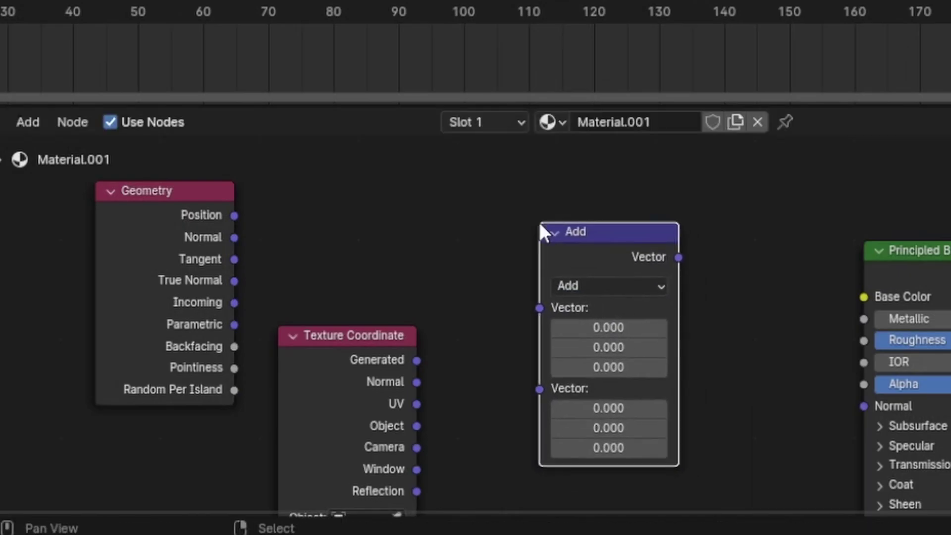
# Add a Vector Transform node above the Texture Coordinate node and connect the Geometry node's Incoming output to it
pyautogui.click(348, 383)
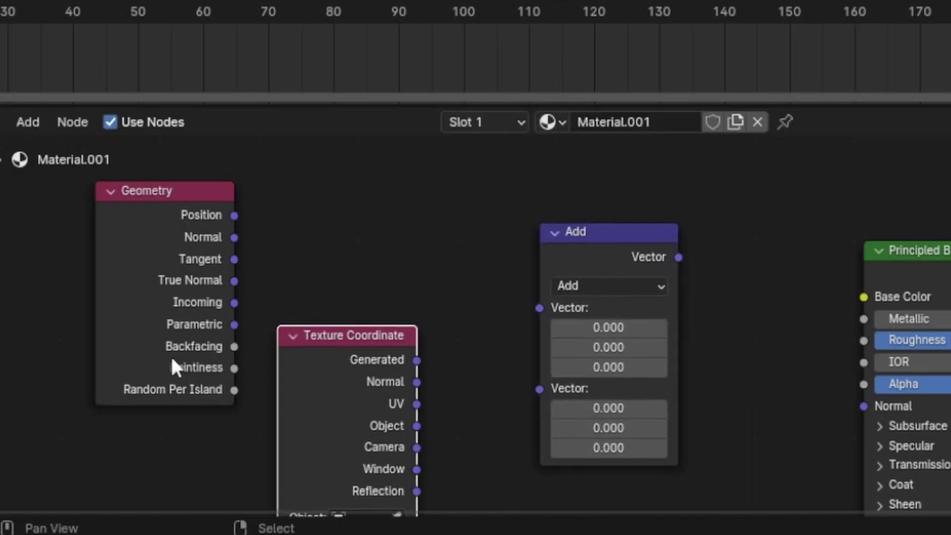
pyautogui.click(142, 352)
pyautogui.hotkey('shift', 'a')
pyautogui.moveTo(450, 358)
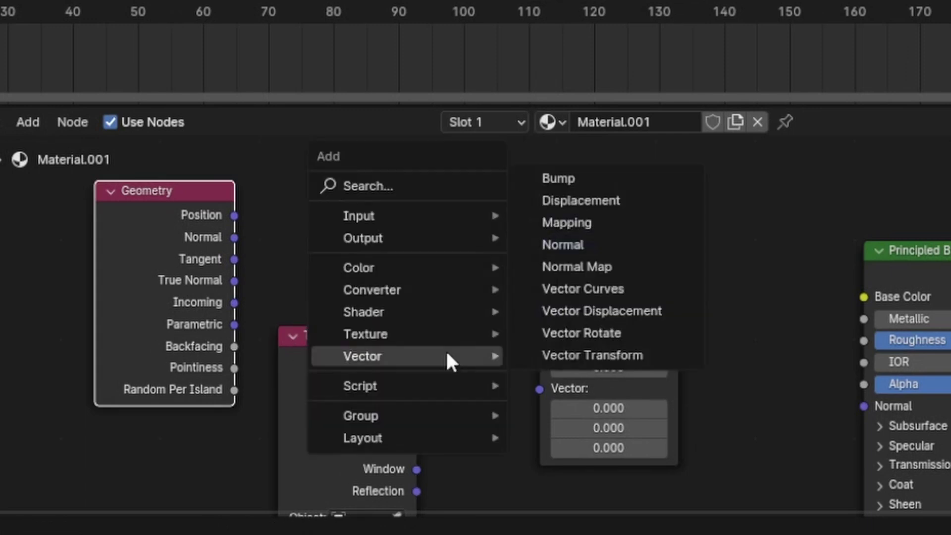
pyautogui.click(621, 359)
pyautogui.click(334, 75)
pyautogui.moveTo(227, 276); pyautogui.dragTo(279, 380, button='middle')
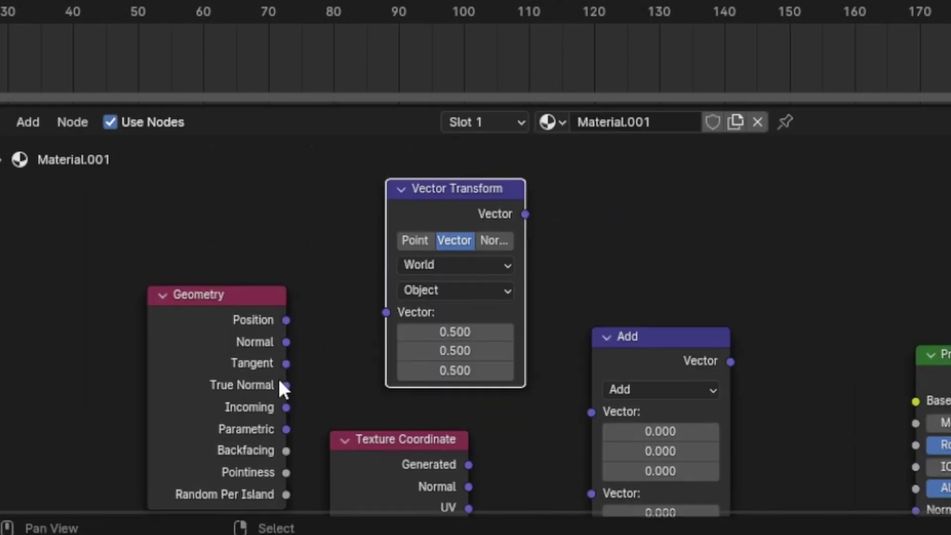
pyautogui.moveTo(283, 407); pyautogui.dragTo(405, 311)
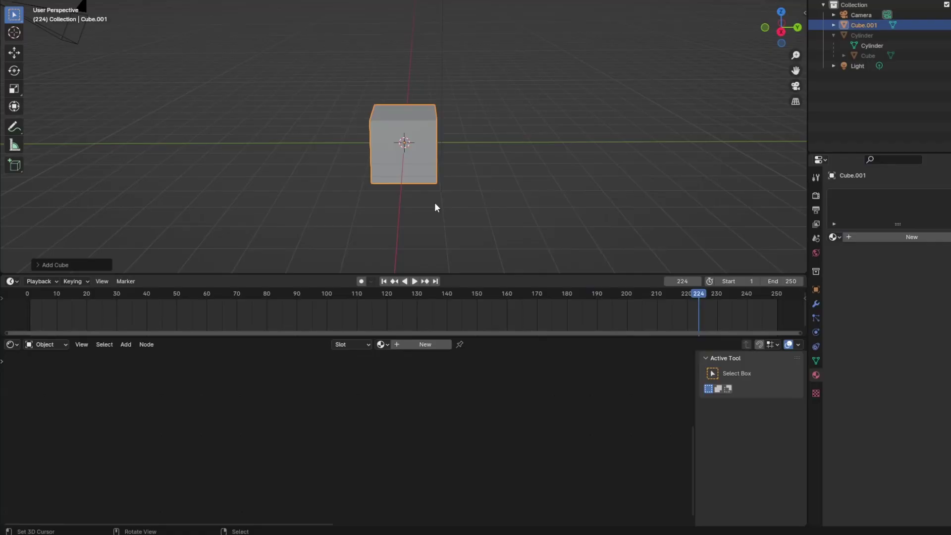
# Add a mesh cylinder and shape it into a thin horizontal matchstick extending out from the cube
pyautogui.hotkey('shift', 'a')
pyautogui.moveTo(435, 203)
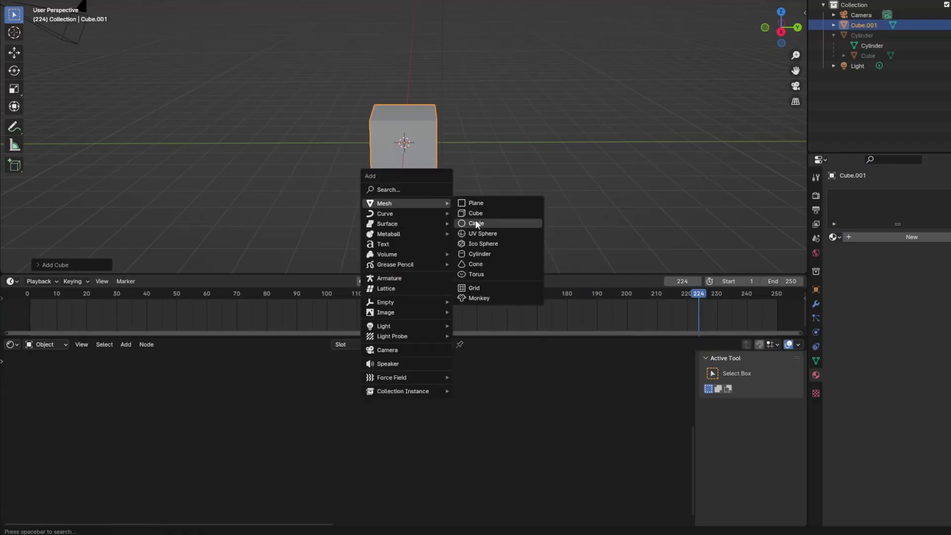
pyautogui.click(477, 254)
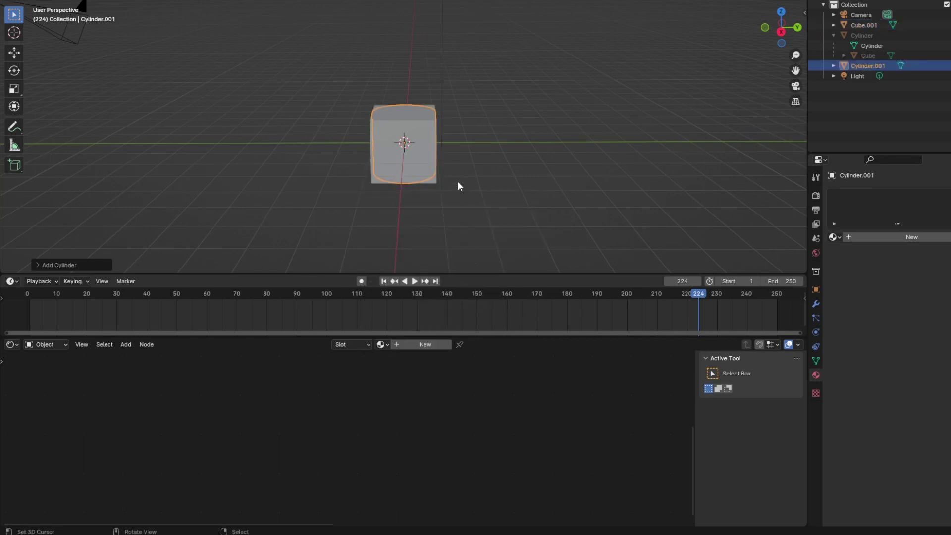
pyautogui.press('s')
pyautogui.hotkey('shift', 'z')
pyautogui.click(406, 144)
pyautogui.press('s')
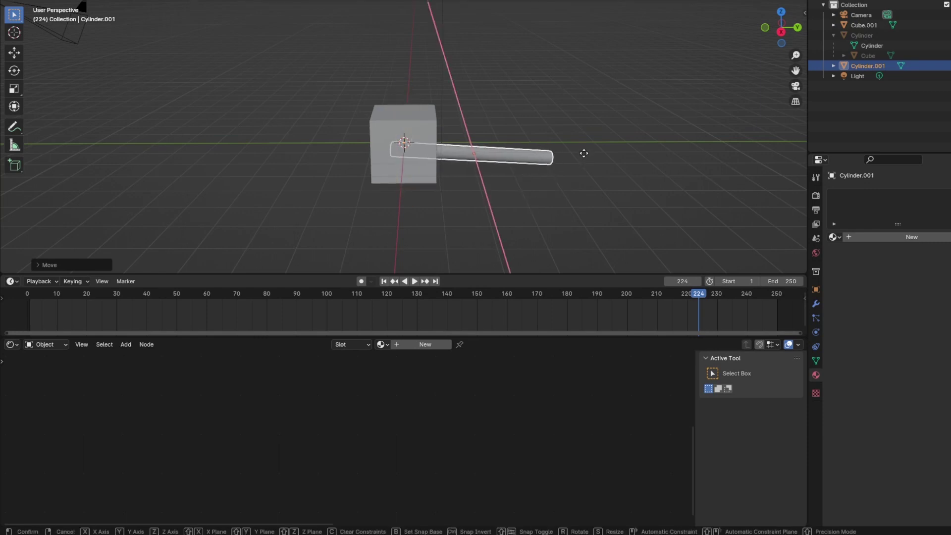
pyautogui.click(585, 157)
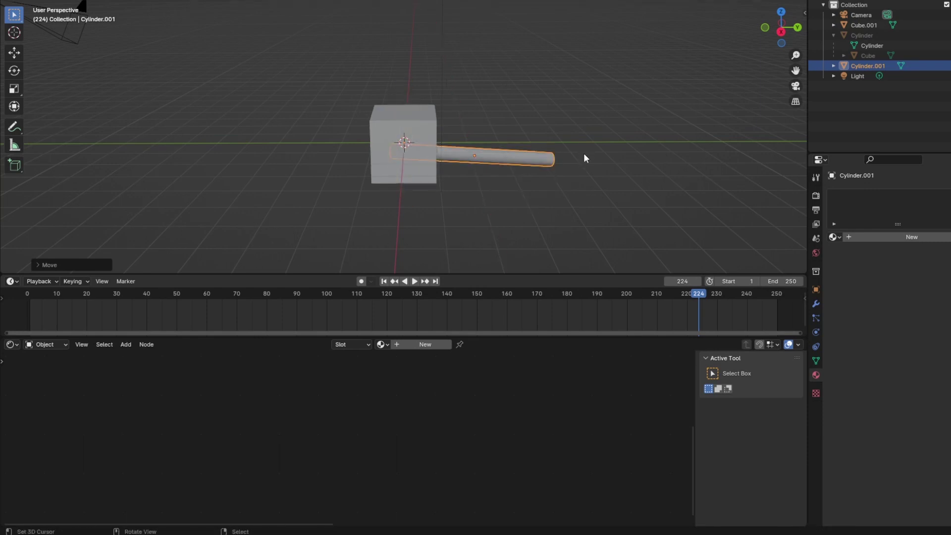
# Raise the cube's top face along Z in Edit Mode, and scale the whole mesh up into a tall box
pyautogui.click(429, 135)
pyautogui.press('Tab')
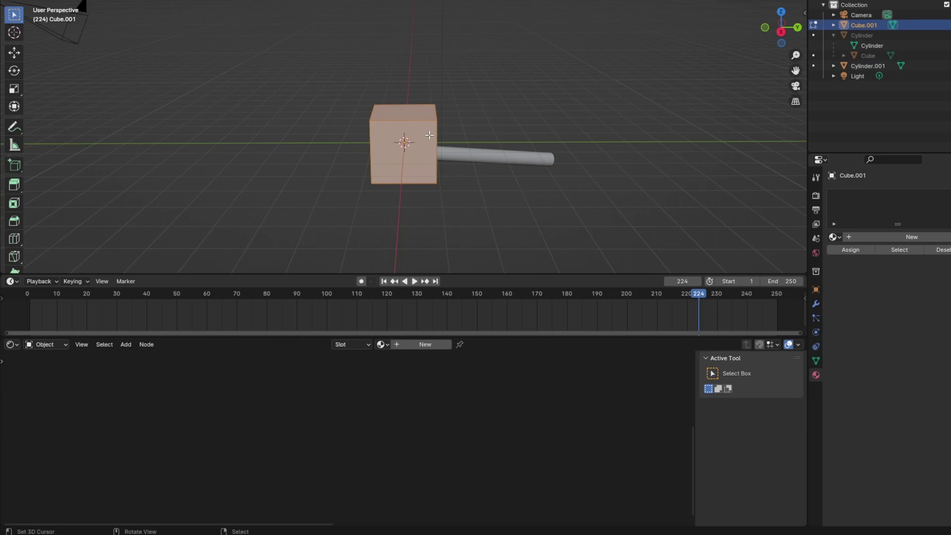
pyautogui.press('g')
pyautogui.press('z')
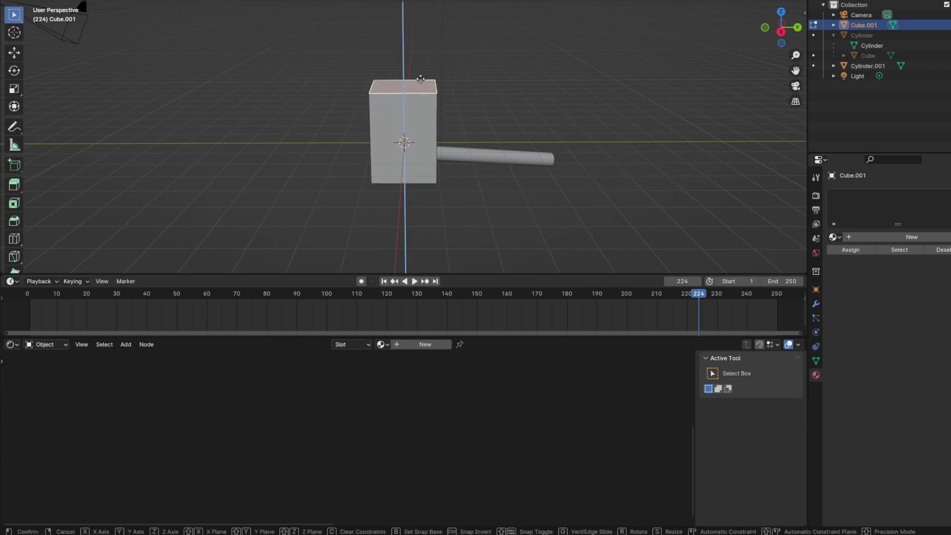
pyautogui.click(428, 70)
pyautogui.press('s')
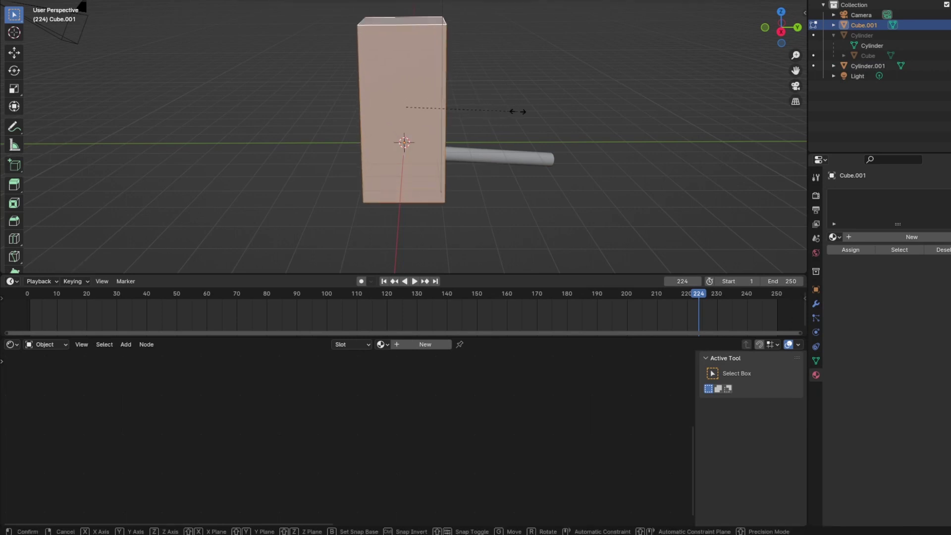
pyautogui.click(535, 106)
pyautogui.press('Tab')
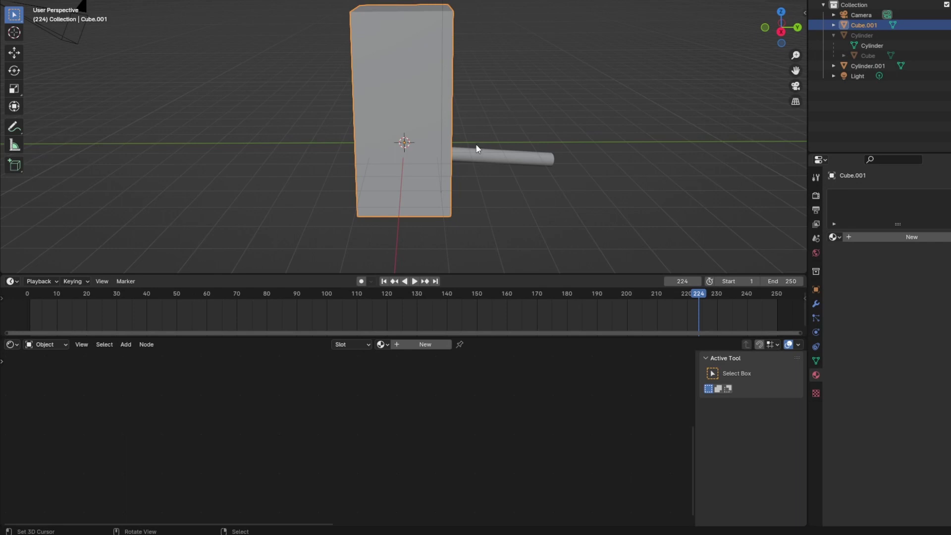
# Create a new material on the tall box and add a Texture Coordinate node to it
pyautogui.moveTo(478, 148); pyautogui.dragTo(525, 148, button='middle')
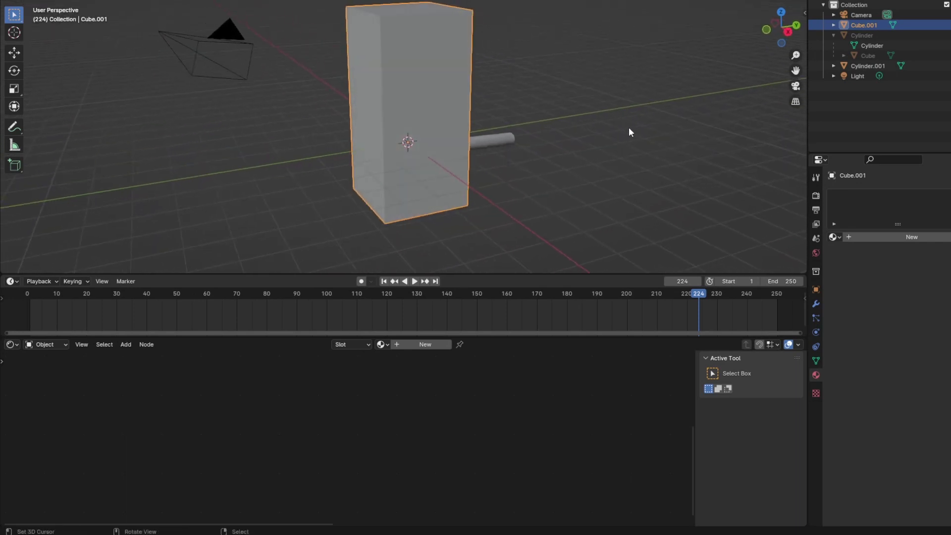
pyautogui.click(420, 343)
pyautogui.hotkey('shift', 'a')
pyautogui.moveTo(229, 423)
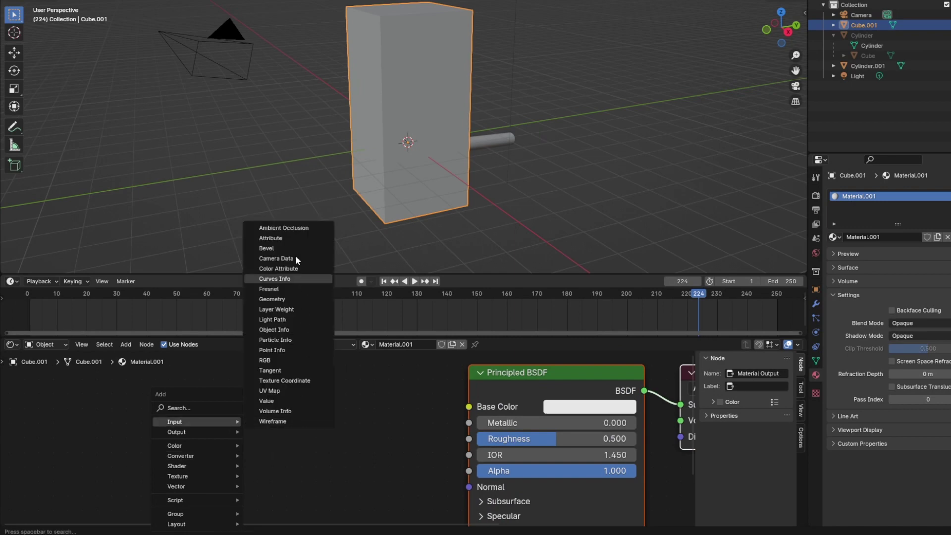
pyautogui.click(302, 382)
pyautogui.click(41, 430)
pyautogui.scroll(-6, 284, 458)
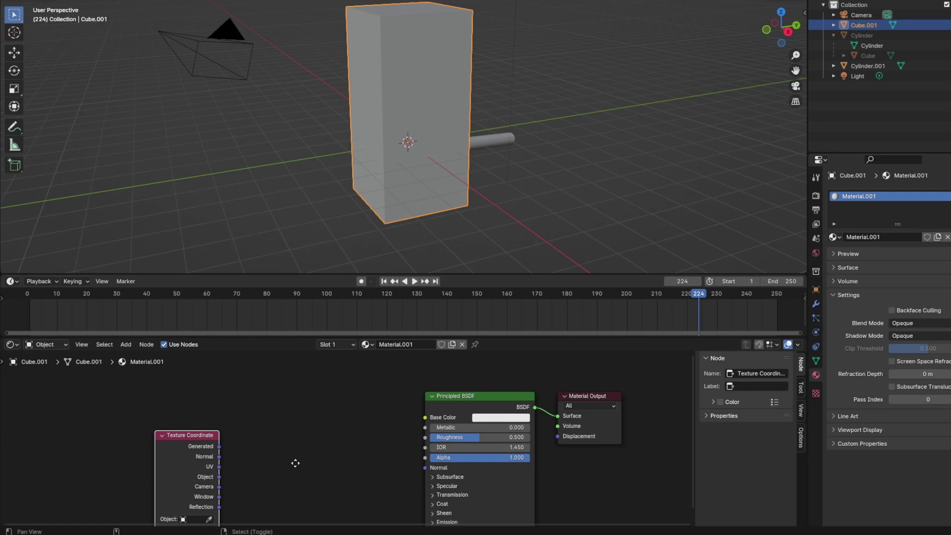
# Add a Geometry node and place it beside the Texture Coordinate node
pyautogui.moveTo(295, 462); pyautogui.dragTo(379, 431, button='middle')
pyautogui.moveTo(159, 422)
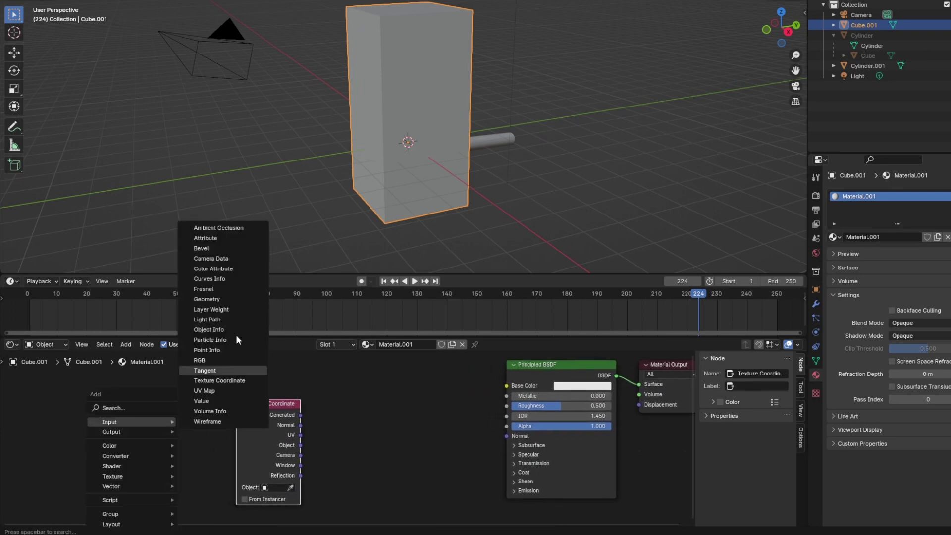
pyautogui.click(206, 299)
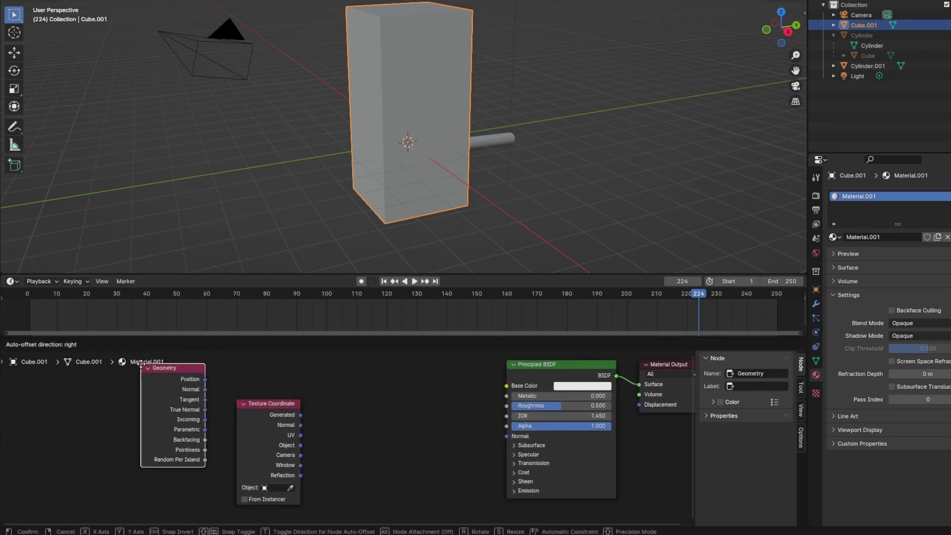
pyautogui.click(174, 419)
pyautogui.moveTo(245, 455); pyautogui.dragTo(250, 487, button='middle')
pyautogui.press('g')
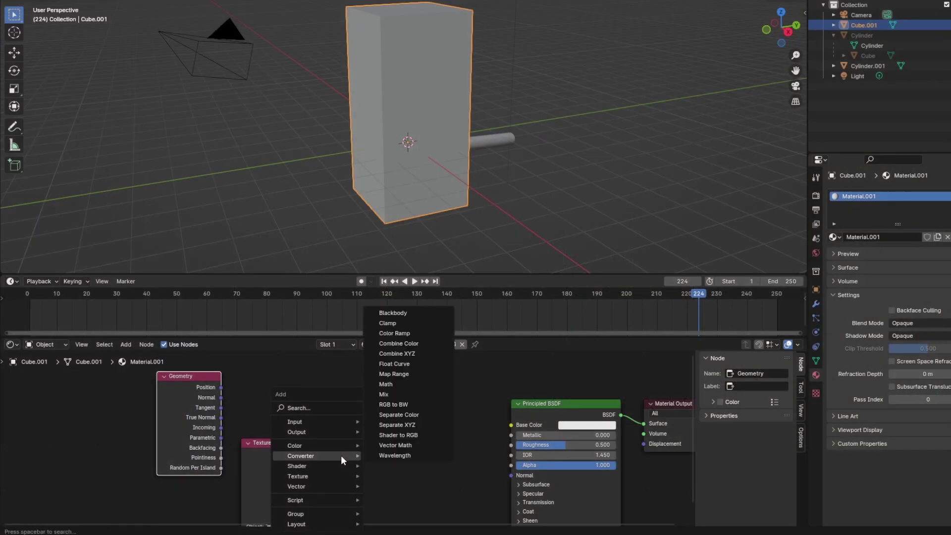
# Add a Vector Math node between the Texture Coordinate node and the Principled BSDF
pyautogui.click(391, 445)
pyautogui.click(368, 391)
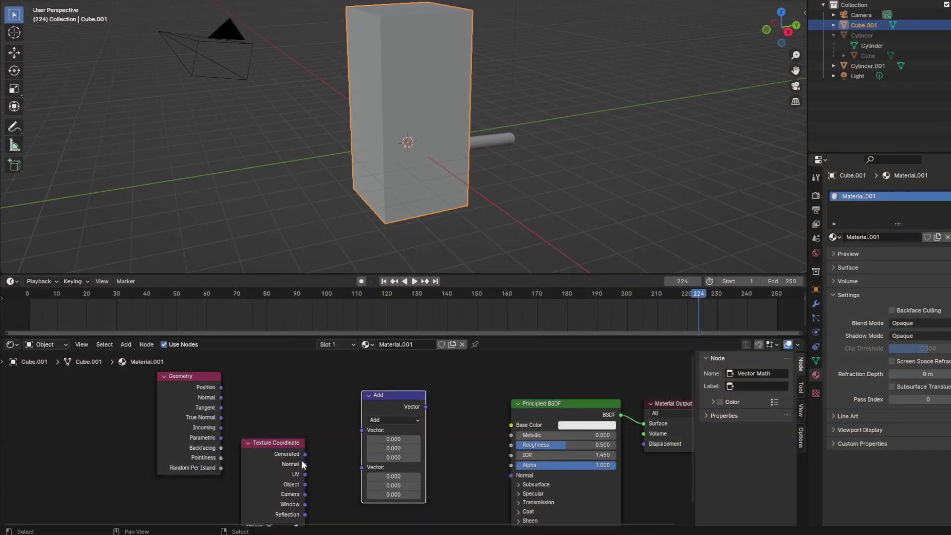
pyautogui.click(245, 467)
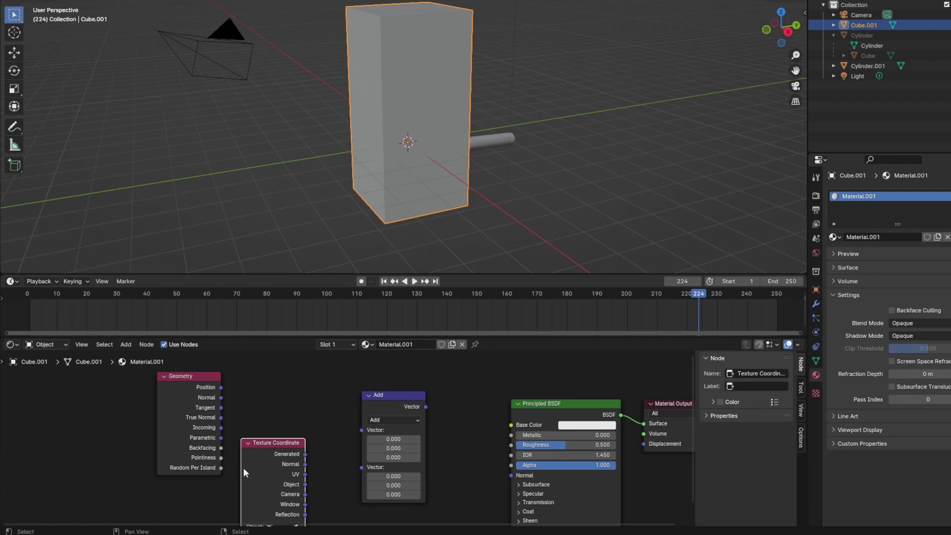
# Add a Vector Transform node from World to Object and feed it the Geometry node's Incoming vector
pyautogui.click(176, 445)
pyautogui.hotkey('shift', 'a')
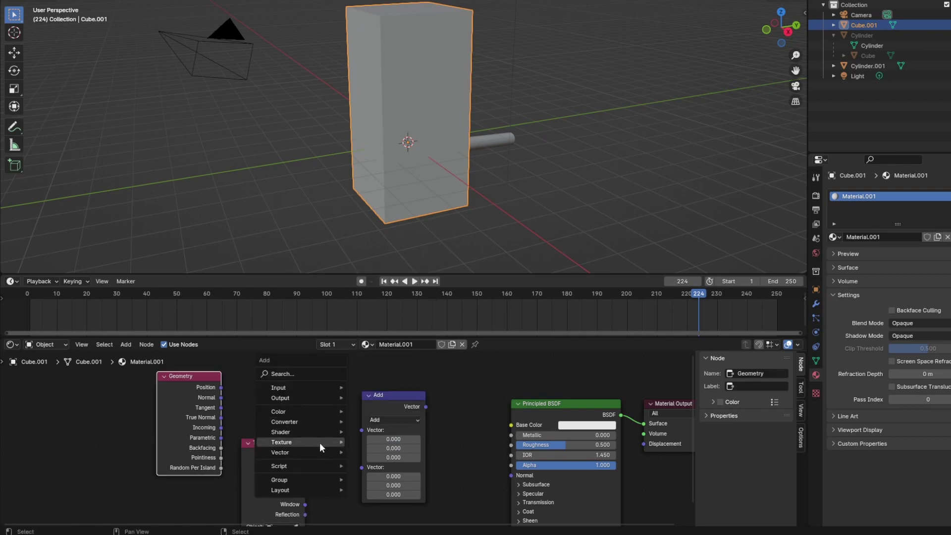
pyautogui.moveTo(322, 452)
pyautogui.click(399, 453)
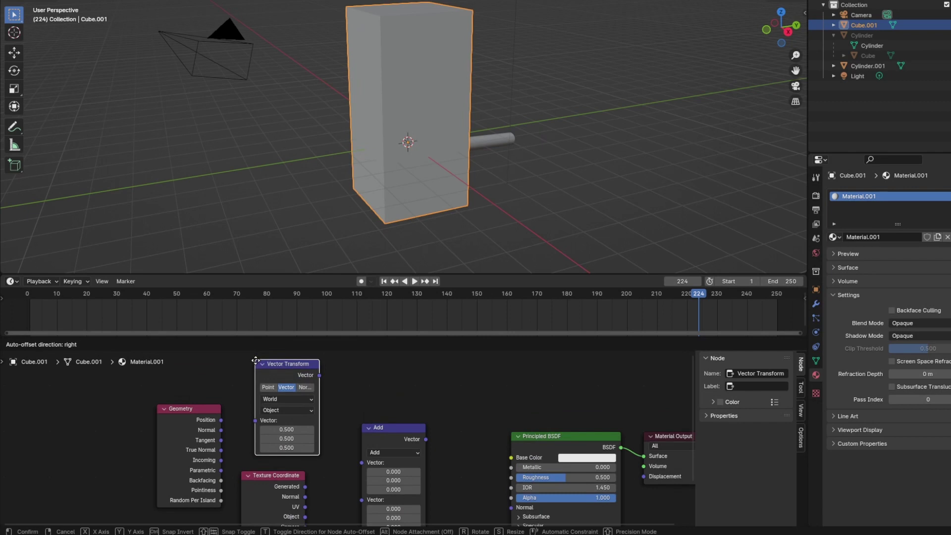
pyautogui.click(293, 372)
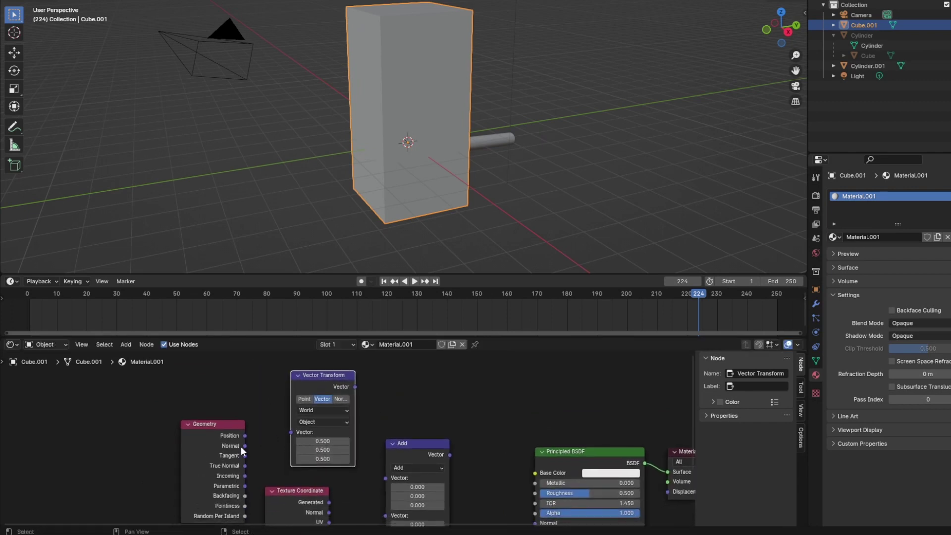
pyautogui.moveTo(243, 475); pyautogui.dragTo(301, 435)
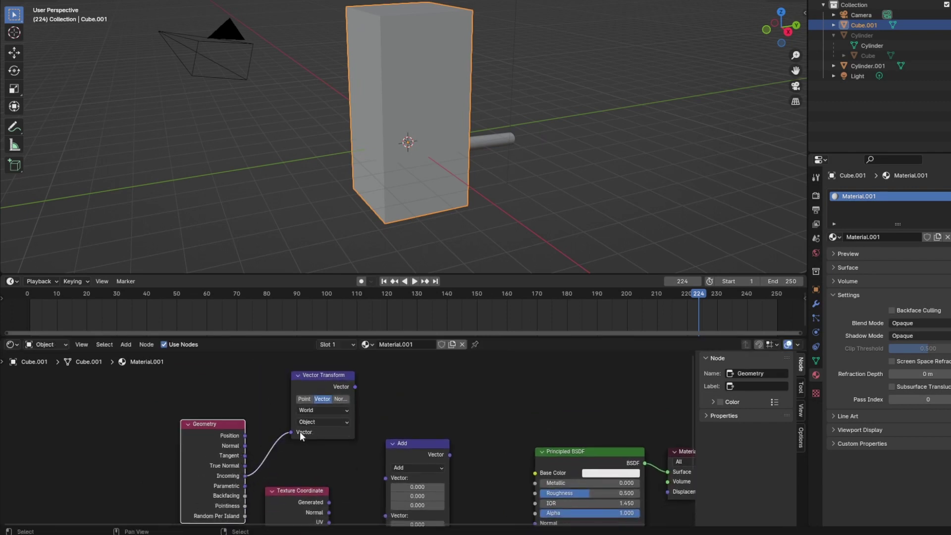
# Collapse the Vector Transform node and arrange it between the Geometry and Texture Coordinate nodes
pyautogui.click(299, 375)
pyautogui.moveTo(218, 471); pyautogui.dragTo(221, 474)
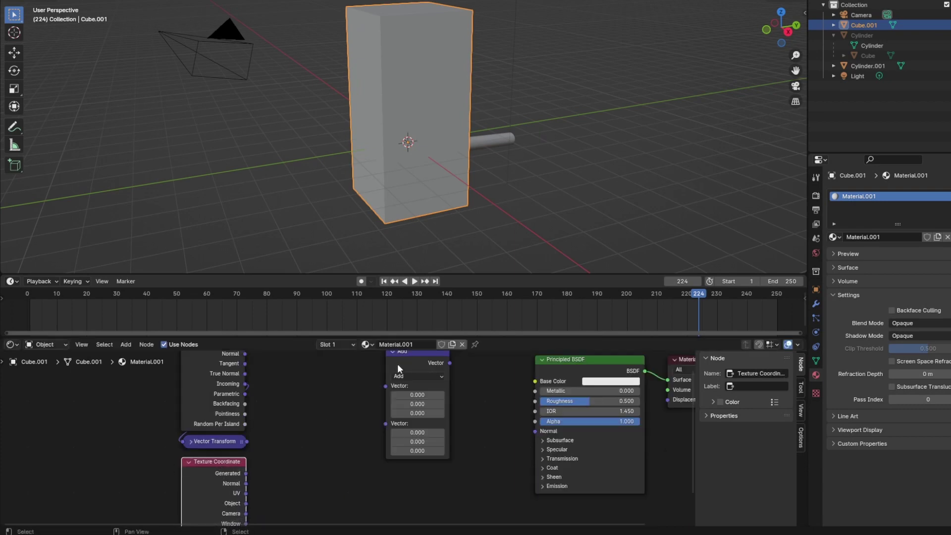
pyautogui.moveTo(412, 362); pyautogui.dragTo(334, 399)
# Connect Object coordinates and the Vector Transform to the Vector Math node's first and second inputs, and set its operation to Project
pyautogui.moveTo(246, 442); pyautogui.dragTo(314, 456)
pyautogui.moveTo(245, 504); pyautogui.dragTo(307, 422)
pyautogui.click(329, 411)
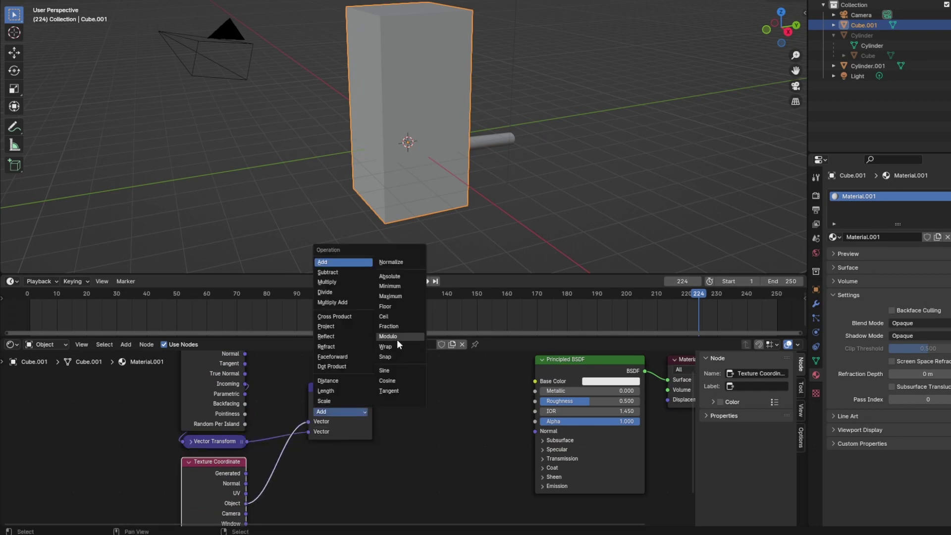
pyautogui.click(355, 325)
# Duplicate the Project node below itself, set the copy to Subtract, and connect Project's output to its second vector input
pyautogui.click(328, 390)
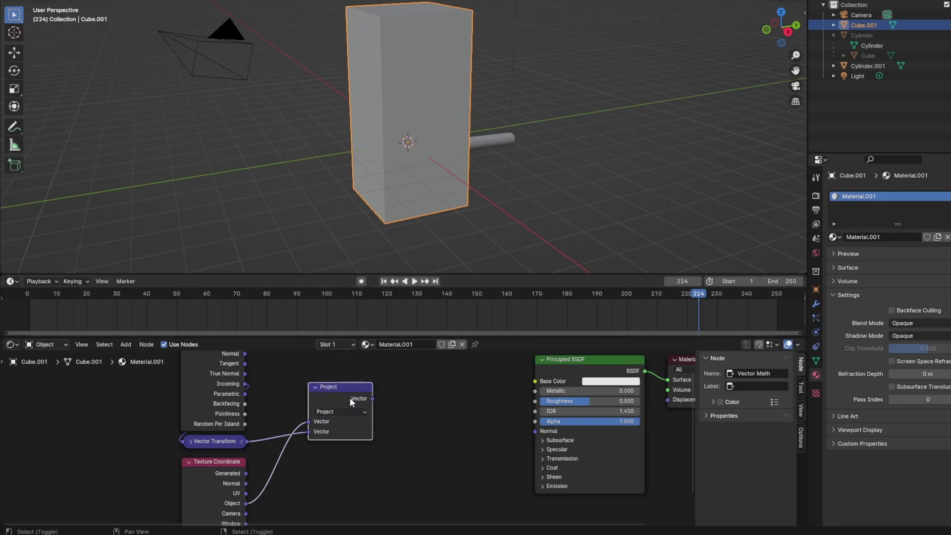
pyautogui.hotkey('shift', 'd')
pyautogui.click(351, 467)
pyautogui.click(349, 483)
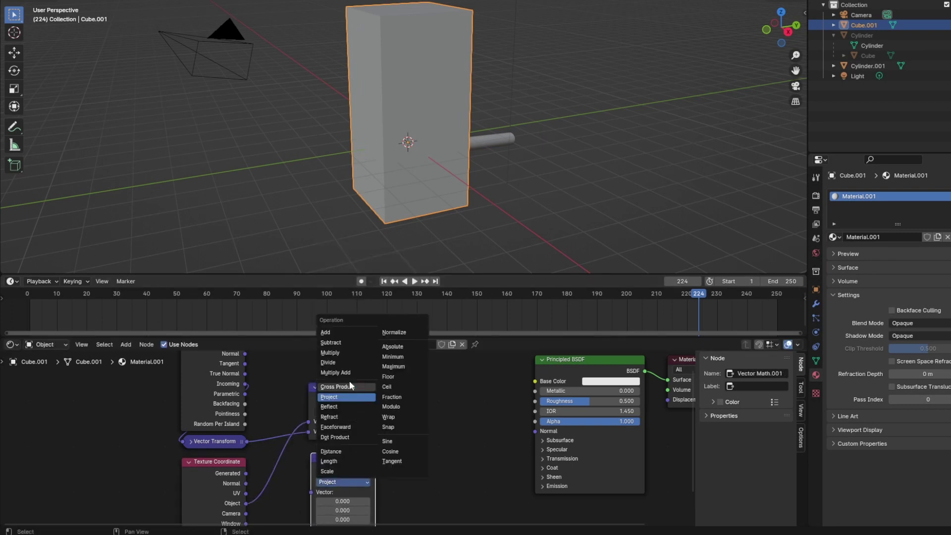
pyautogui.click(347, 343)
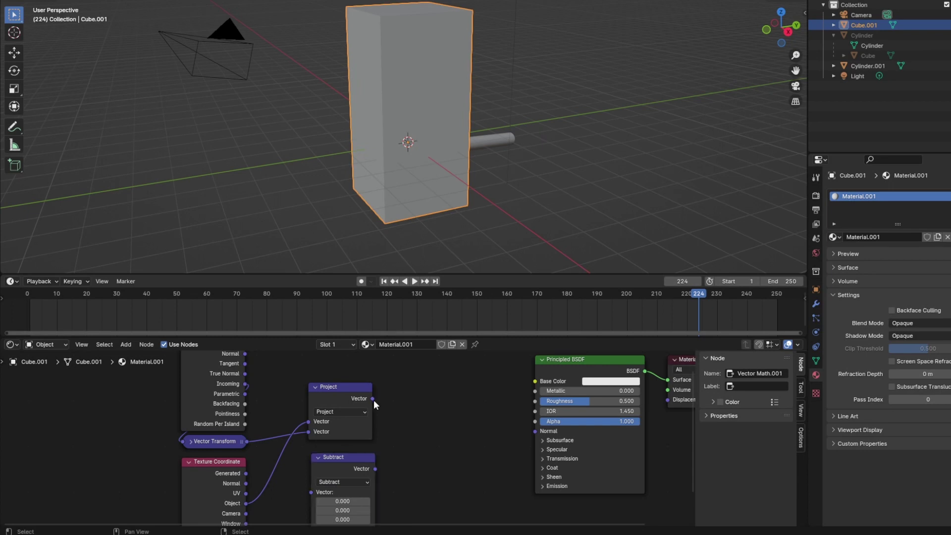
pyautogui.moveTo(373, 400); pyautogui.dragTo(313, 450)
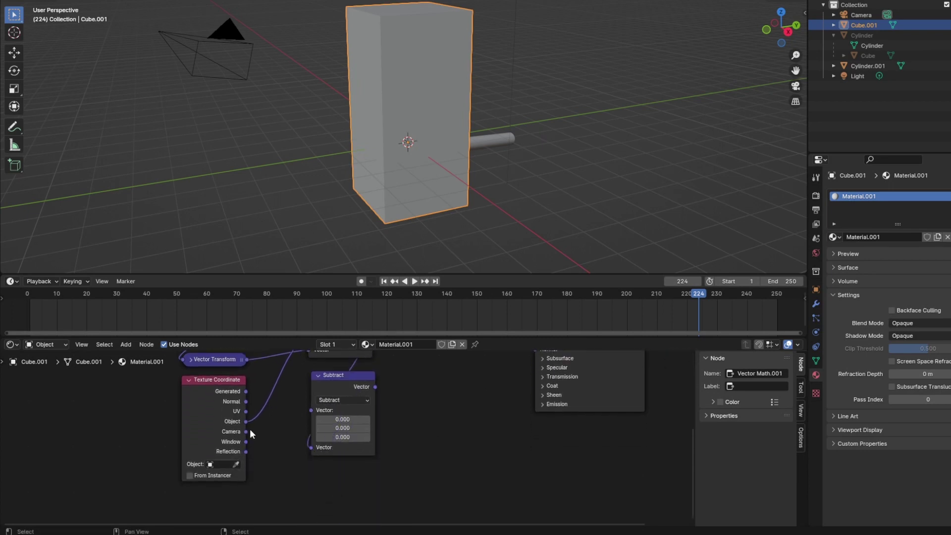
# Connect the Object coordinates to the Subtract node's first vector input and collapse the Subtract node
pyautogui.moveTo(247, 421); pyautogui.dragTo(311, 410)
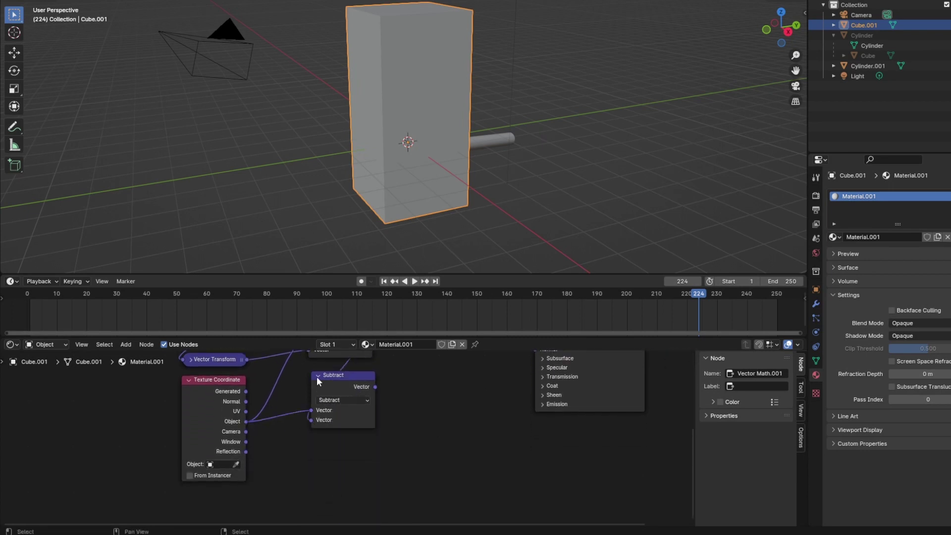
pyautogui.click(317, 375)
# Add a Spherical Gradient Texture fed by the Subtract node and connect its Color to the Principled BSDF's Alpha
pyautogui.moveTo(423, 390); pyautogui.dragTo(373, 462, button='middle')
pyautogui.hotkey('shift', 'a')
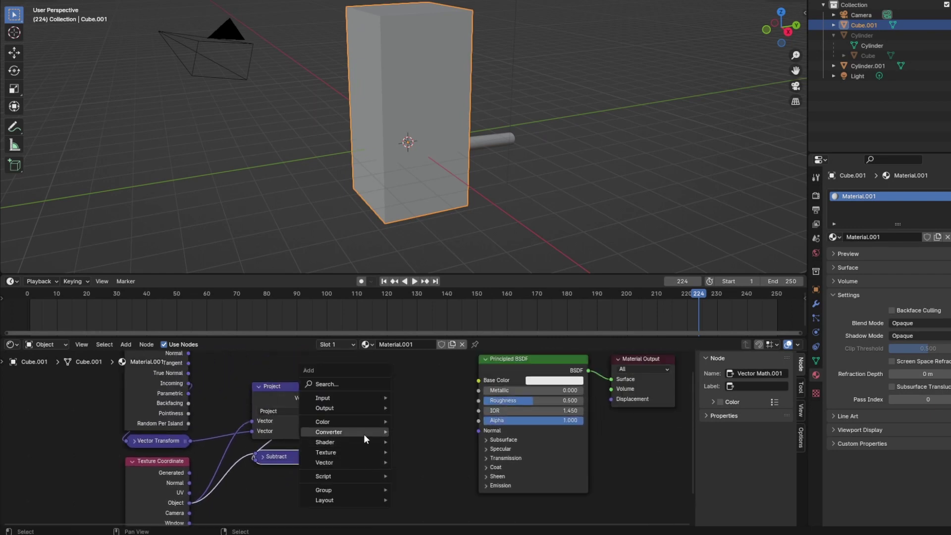
pyautogui.moveTo(360, 451)
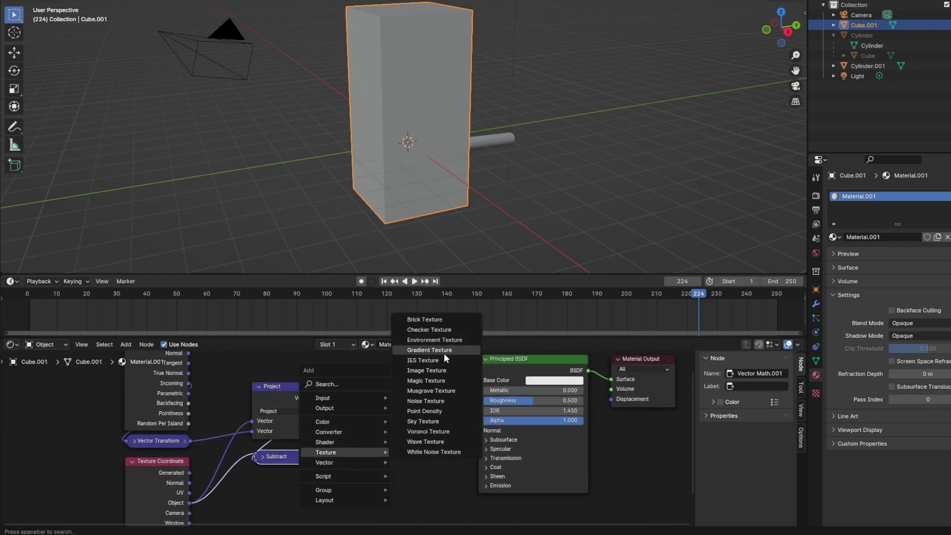
pyautogui.click(445, 354)
pyautogui.click(364, 407)
pyautogui.moveTo(320, 456); pyautogui.dragTo(364, 453)
pyautogui.click(383, 442)
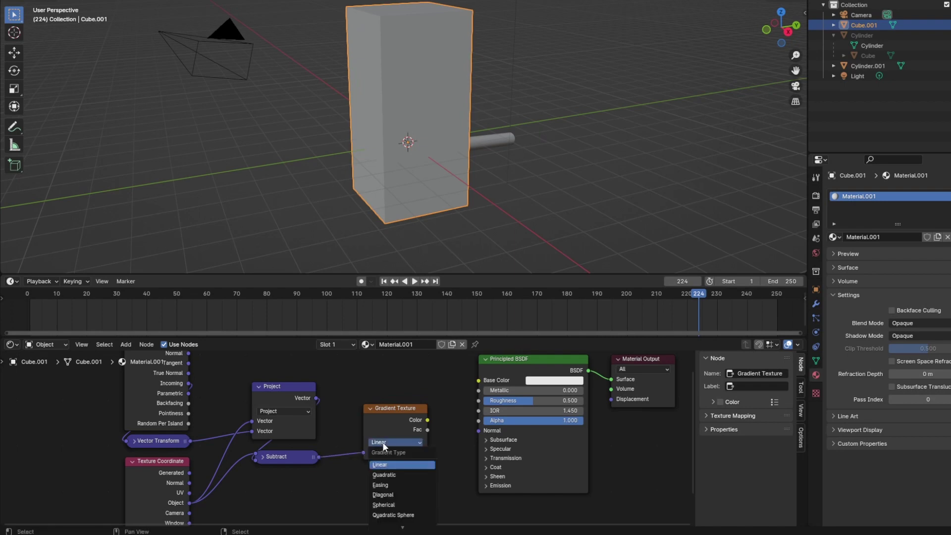
pyautogui.click(401, 505)
pyautogui.scroll(3, 412, 482)
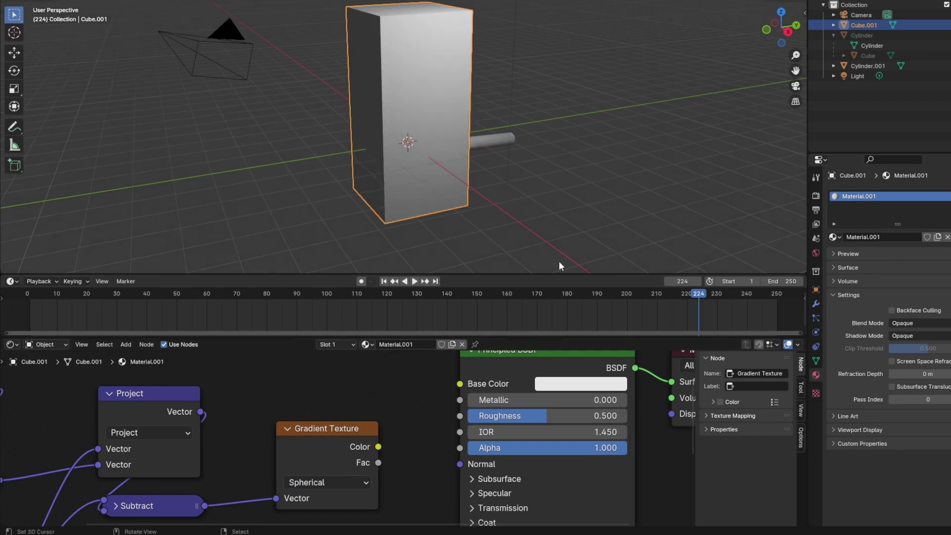
pyautogui.moveTo(379, 446); pyautogui.dragTo(456, 449)
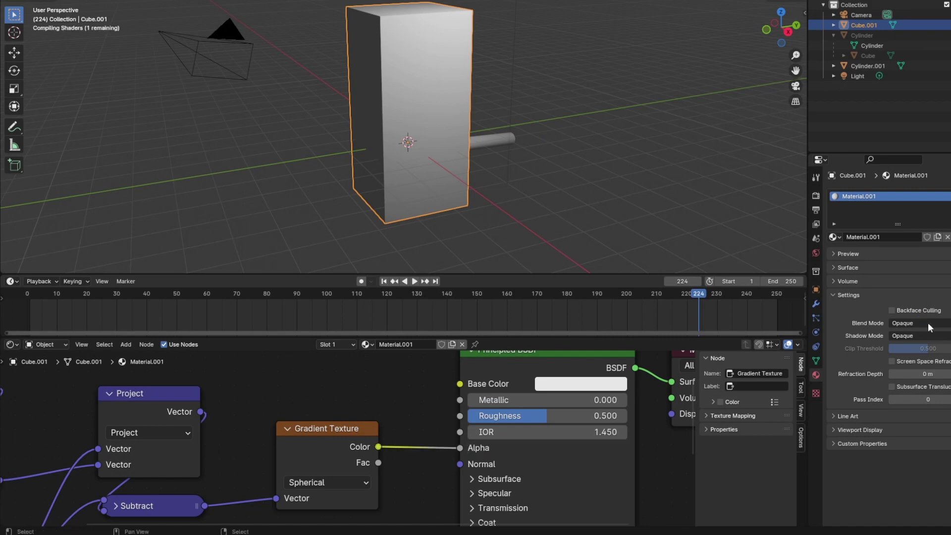
# Set the flame material's Blend Mode to Alpha Hashed and its Shadow Mode to None
pyautogui.click(928, 323)
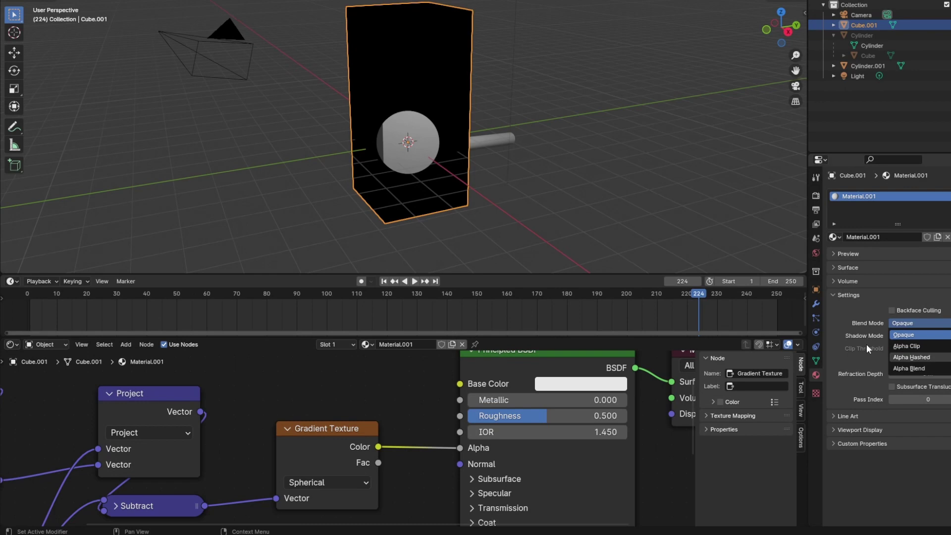
pyautogui.press('Return')
pyautogui.click(894, 336)
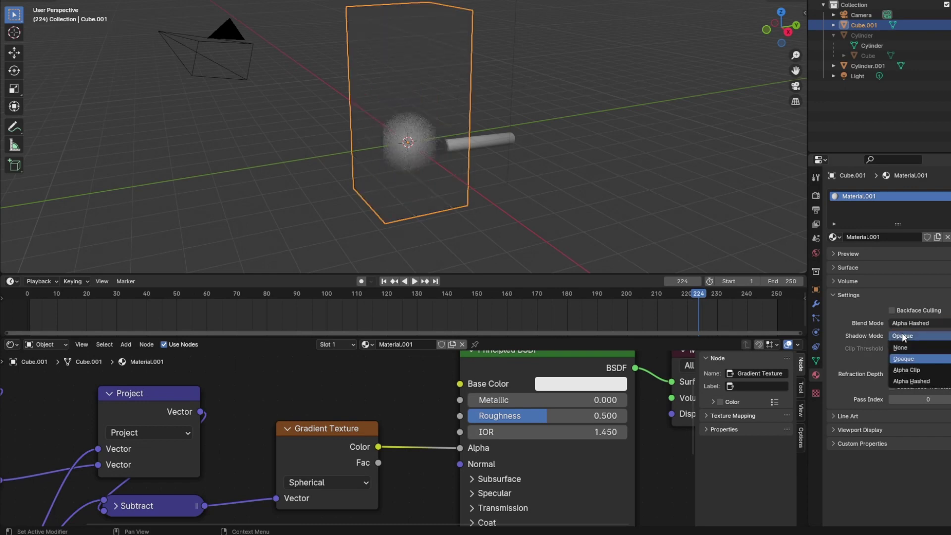
pyautogui.click(907, 349)
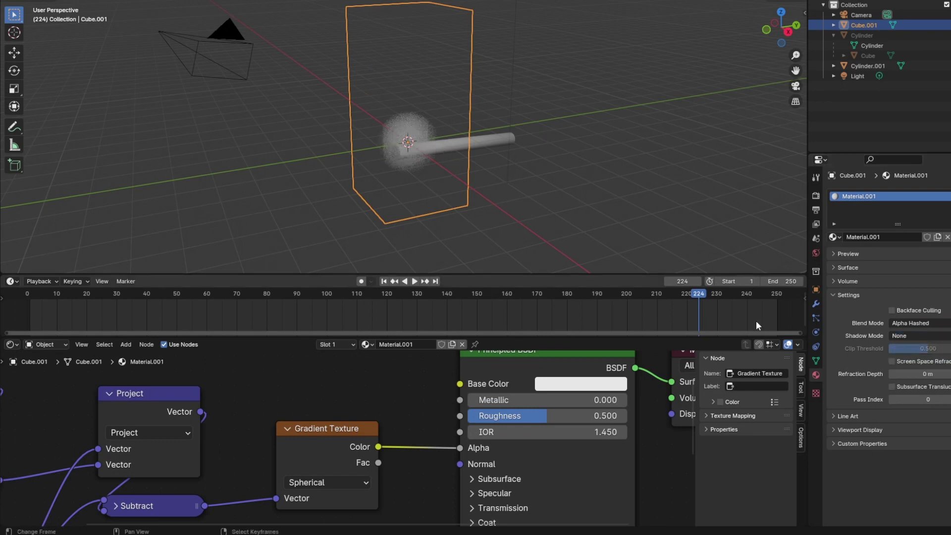
# Expand the Principled BSDF's Emission settings and set the emission strength to 1
pyautogui.moveTo(452, 511); pyautogui.dragTo(456, 421, button='middle')
pyautogui.click(474, 464)
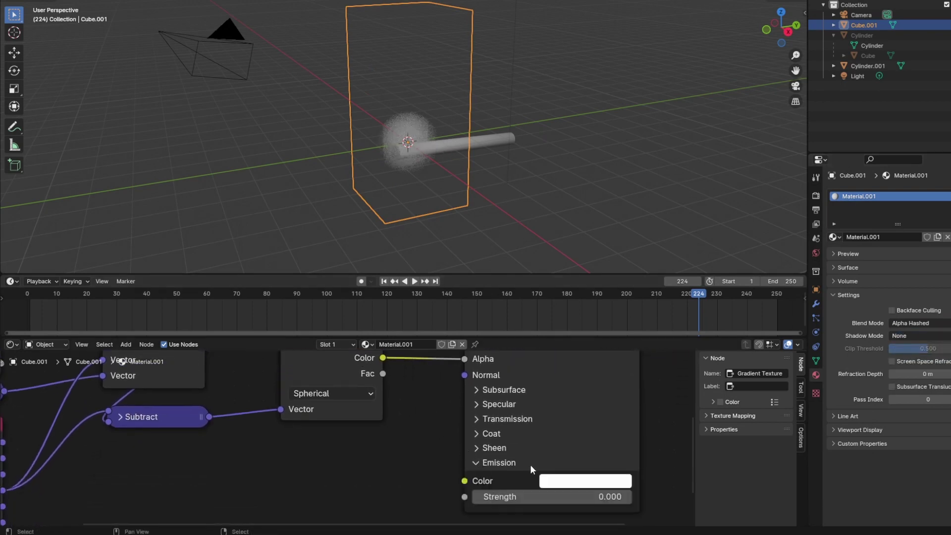
pyautogui.click(550, 496)
pyautogui.write('1')
pyautogui.press('Return')
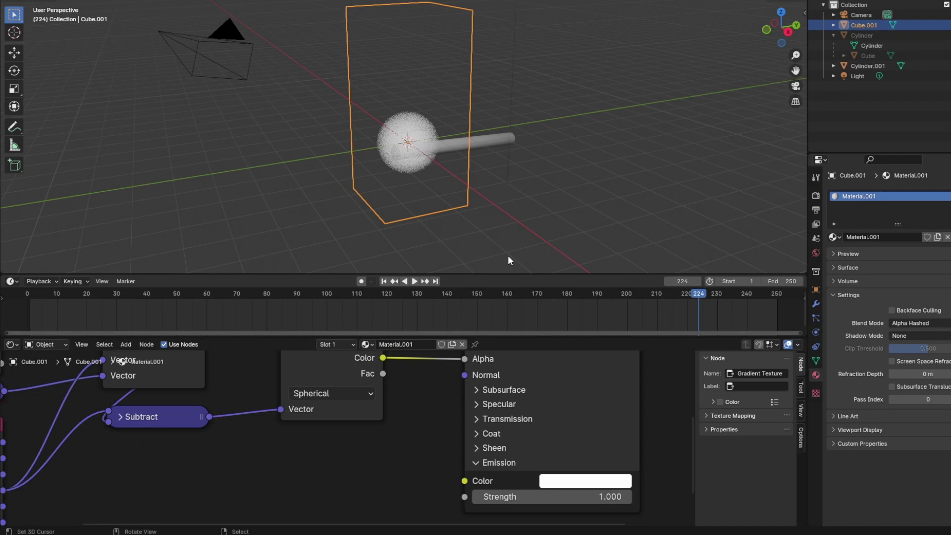
# Move the flame box slightly upward and toward negative Y relative to the matchstick
pyautogui.moveTo(450, 189); pyautogui.dragTo(420, 186, button='middle')
pyautogui.moveTo(459, 167); pyautogui.dragTo(442, 169)
# Move the Gradient Texture closer to Subtract and shift the Geometry, Vector Transform and Texture Coordinate nodes farther away from Project
pyautogui.press('Home')
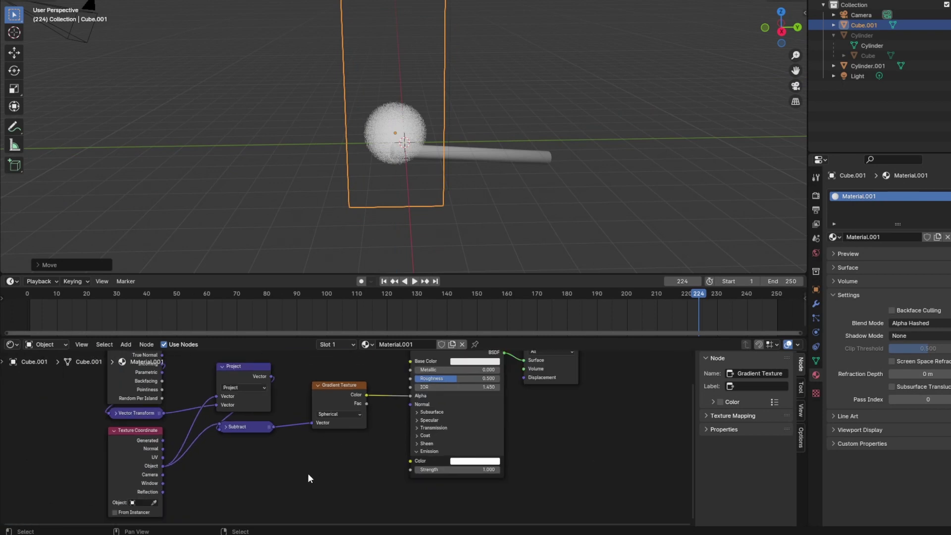
pyautogui.moveTo(343, 410); pyautogui.dragTo(325, 407)
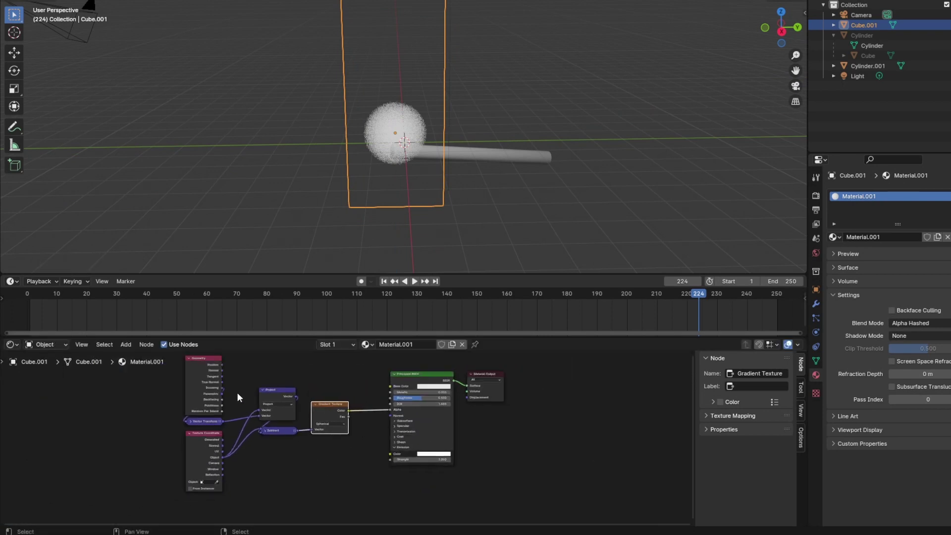
pyautogui.moveTo(237, 393); pyautogui.dragTo(105, 400)
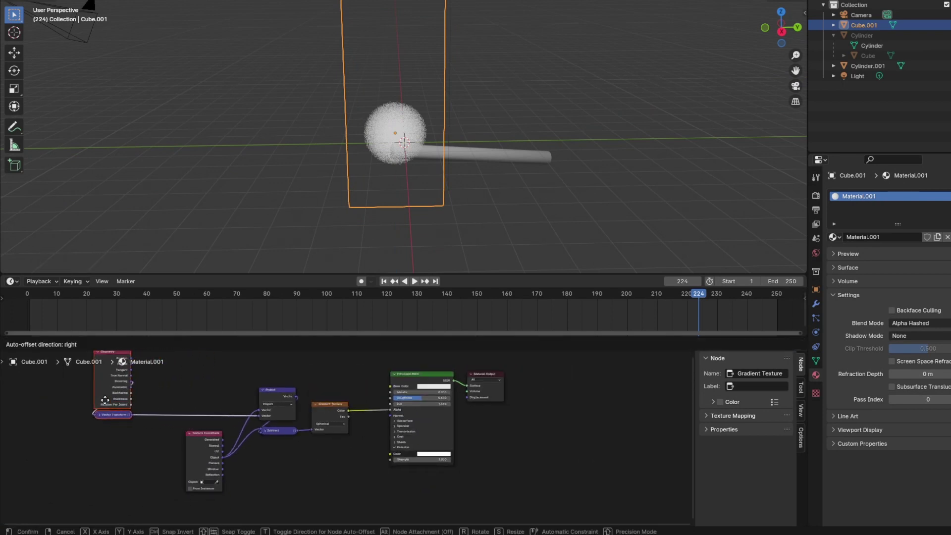
pyautogui.click(105, 400)
pyautogui.moveTo(196, 436); pyautogui.dragTo(107, 438)
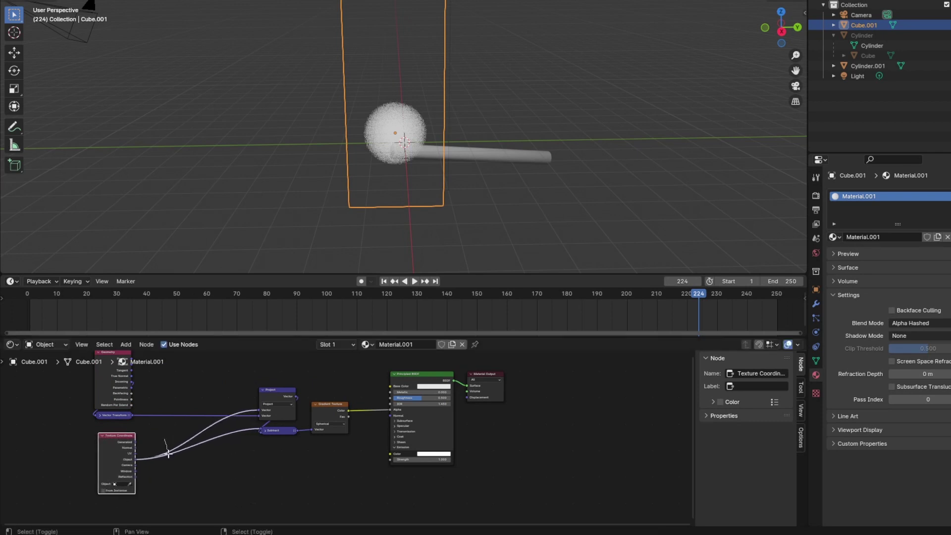
# Add reroutes just before the Project node, one on the Object coordinate links and one on the Vector Transform link
pyautogui.keyDown('shift'); pyautogui.moveTo(169, 454); pyautogui.dragTo(169, 465, button='right'); pyautogui.keyUp('shift')
pyautogui.press('g')
pyautogui.click(250, 467)
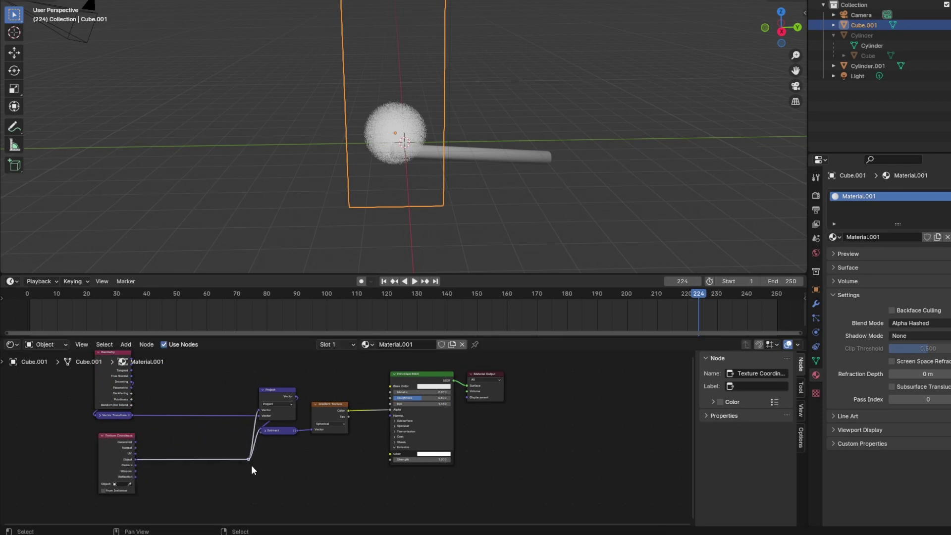
pyautogui.keyDown('shift'); pyautogui.moveTo(241, 409); pyautogui.dragTo(245, 426, button='right'); pyautogui.keyUp('shift')
# Add a Separate XYZ node beside the Texture Coordinate node and feed it the Object coordinates
pyautogui.scroll(2, 211, 472)
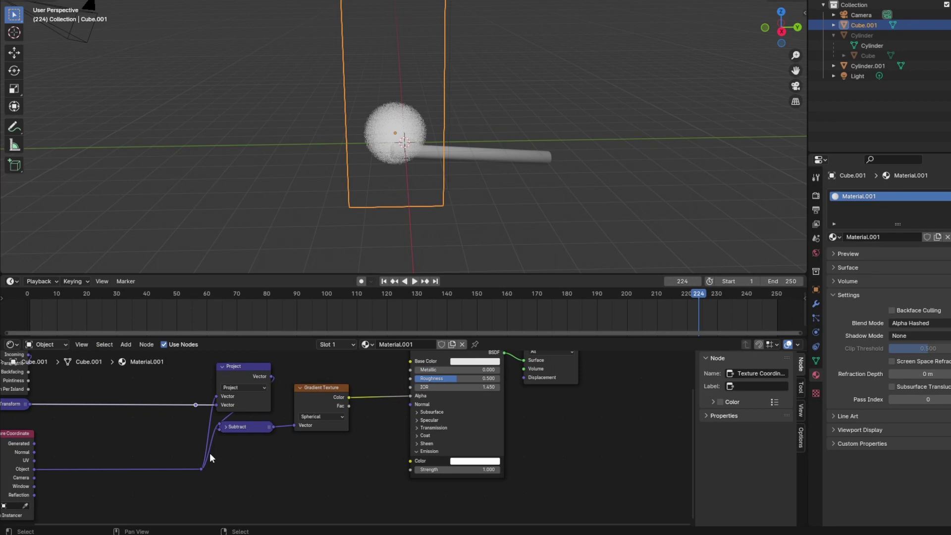
pyautogui.moveTo(210, 453); pyautogui.dragTo(347, 431, button='middle')
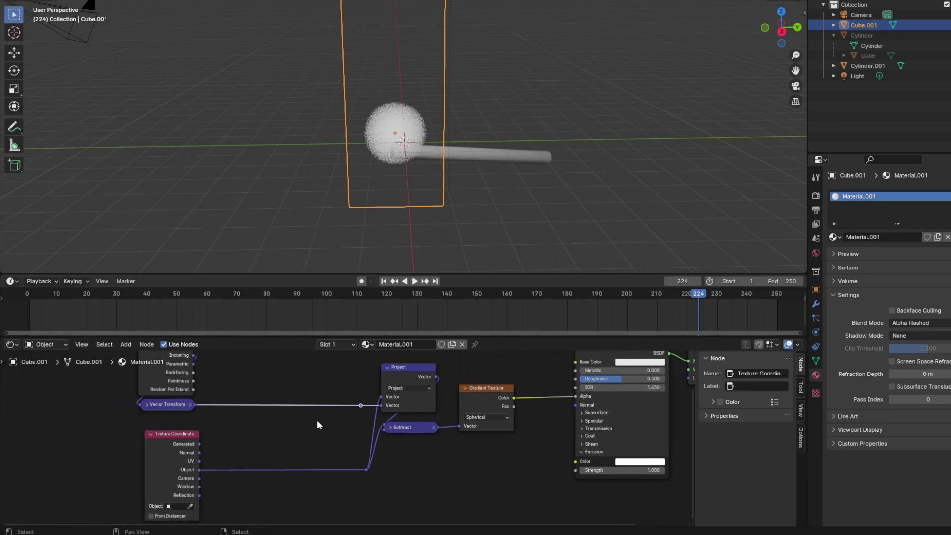
pyautogui.hotkey('shift', 'a')
pyautogui.moveTo(292, 443)
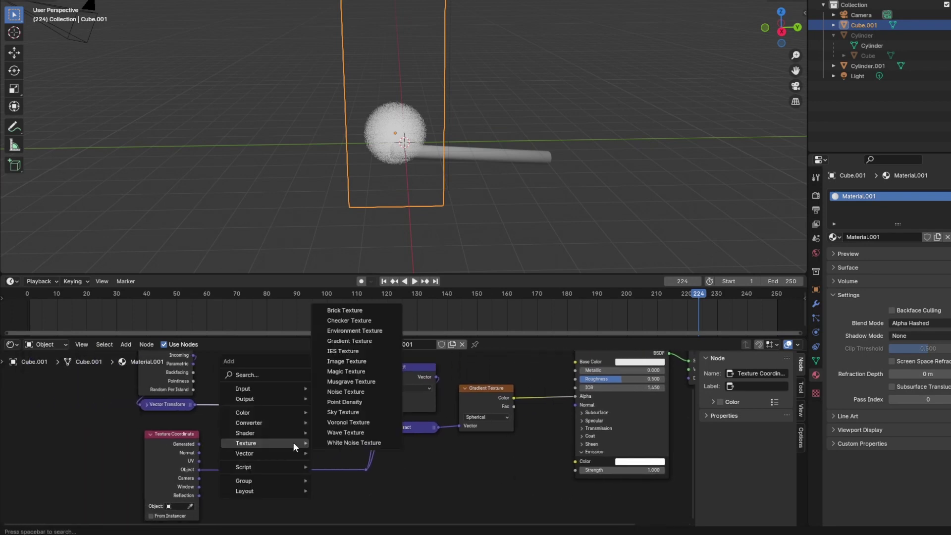
pyautogui.moveTo(287, 424)
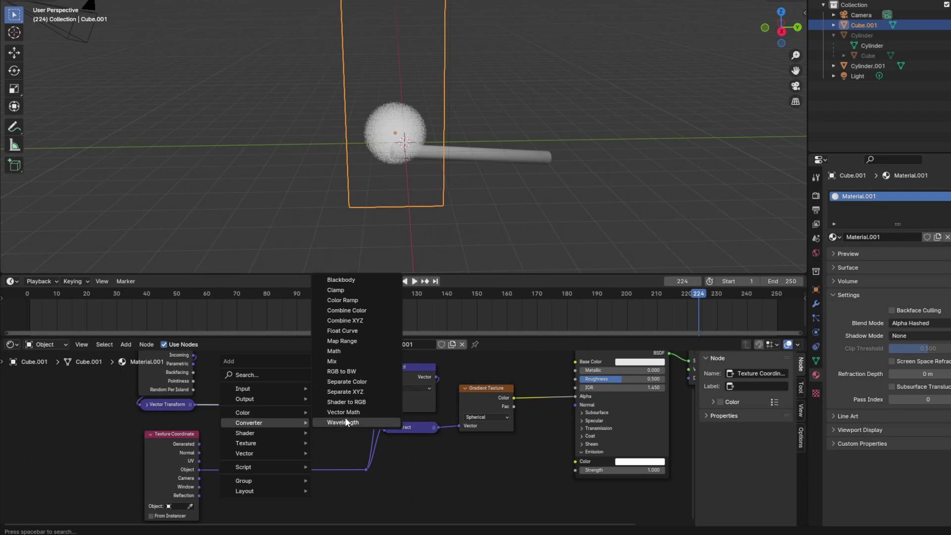
pyautogui.click(353, 391)
pyautogui.click(400, 448)
pyautogui.moveTo(361, 487); pyautogui.dragTo(384, 458, button='middle')
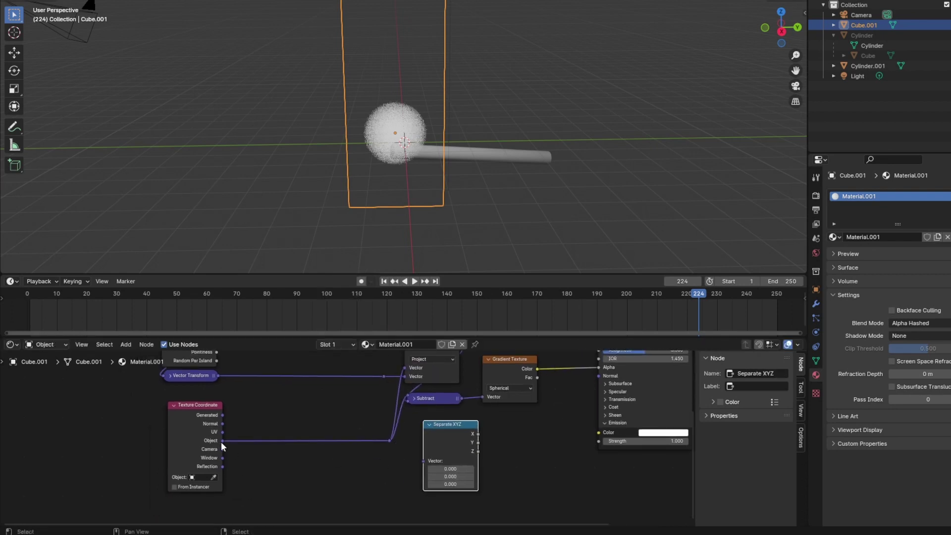
pyautogui.moveTo(222, 441); pyautogui.dragTo(261, 481)
# Add a Map Range node after Separate XYZ and connect the Z output to its Value input
pyautogui.hotkey('shift', 'a')
pyautogui.moveTo(326, 475)
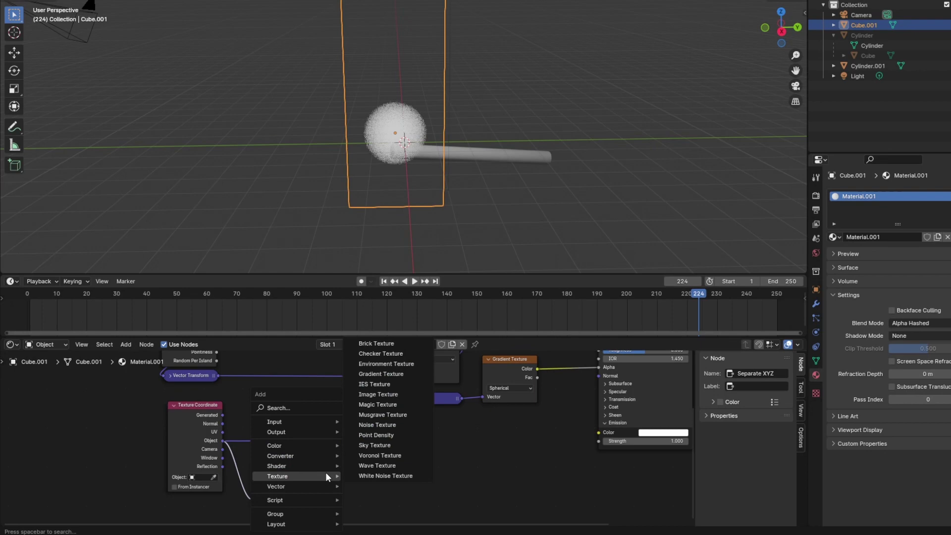
pyautogui.hotkey('shift', 'a')
pyautogui.moveTo(399, 464)
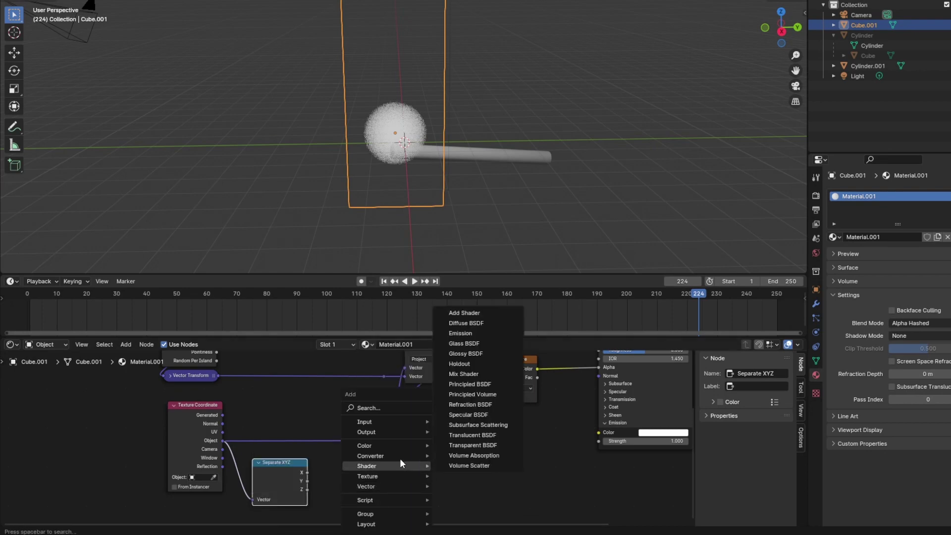
pyautogui.click(478, 373)
pyautogui.click(449, 436)
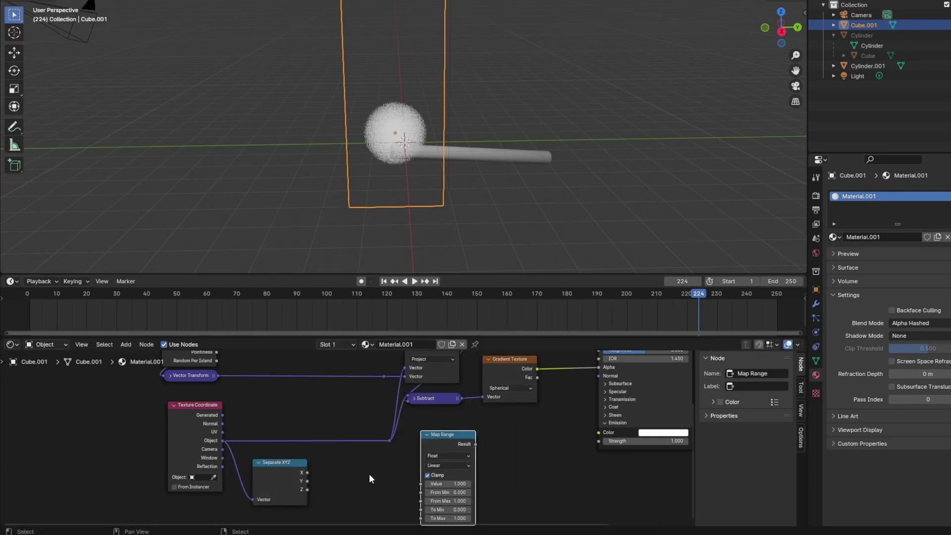
pyautogui.moveTo(307, 489); pyautogui.dragTo(423, 483)
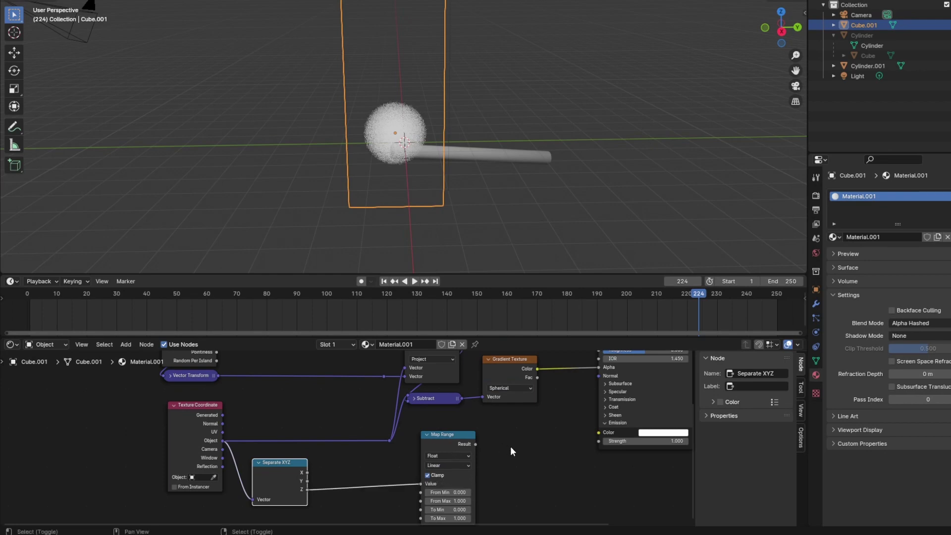
# Add a Color Ramp node after Map Range and connect the Result output to its Fac input
pyautogui.hotkey('shift', 'a')
pyautogui.moveTo(509, 447)
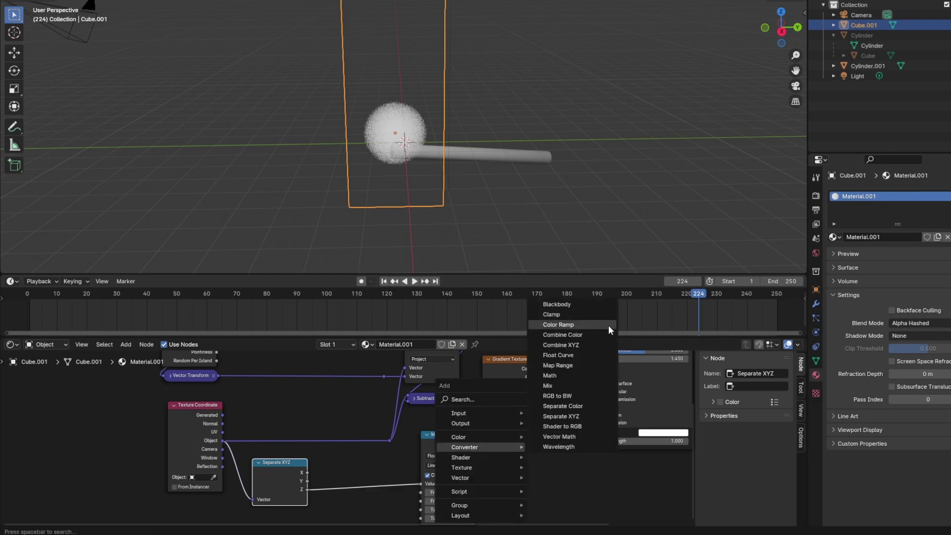
pyautogui.click(609, 325)
pyautogui.click(489, 439)
pyautogui.moveTo(475, 443); pyautogui.dragTo(498, 498)
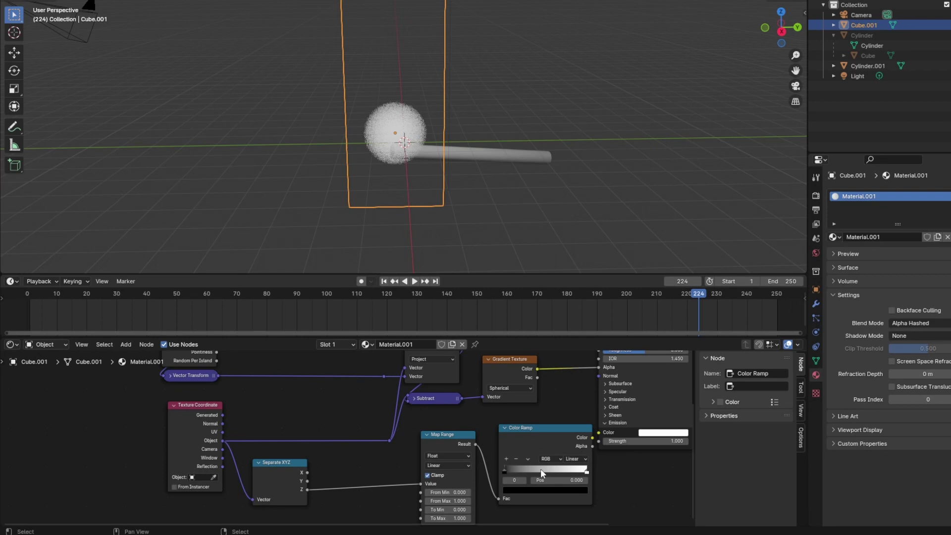
# Invert the Map Range output by setting To Min to 1 and To Max to 0
pyautogui.moveTo(650, 499); pyautogui.dragTo(599, 499, button='middle')
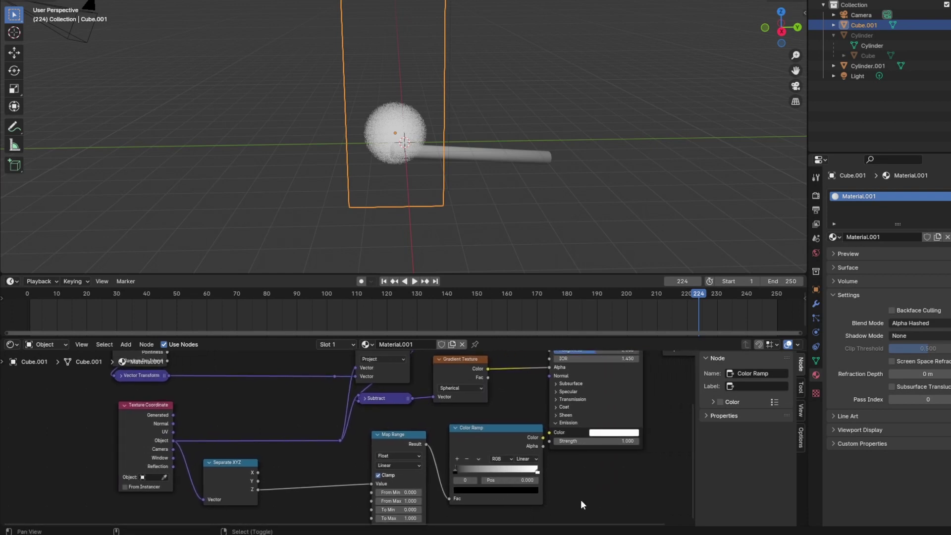
pyautogui.moveTo(398, 511); pyautogui.dragTo(397, 484, button='middle')
pyautogui.click(397, 484)
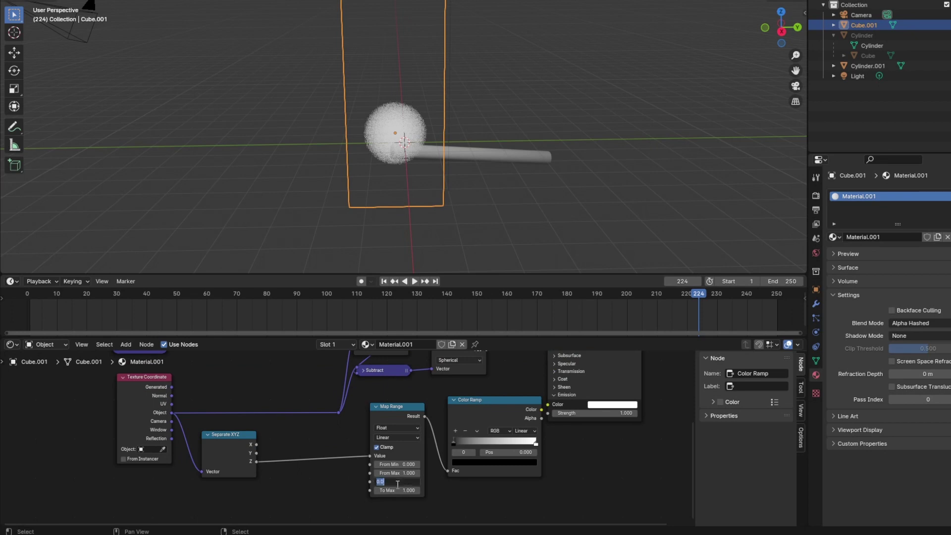
pyautogui.write('1')
pyautogui.press('Return')
pyautogui.click(409, 490)
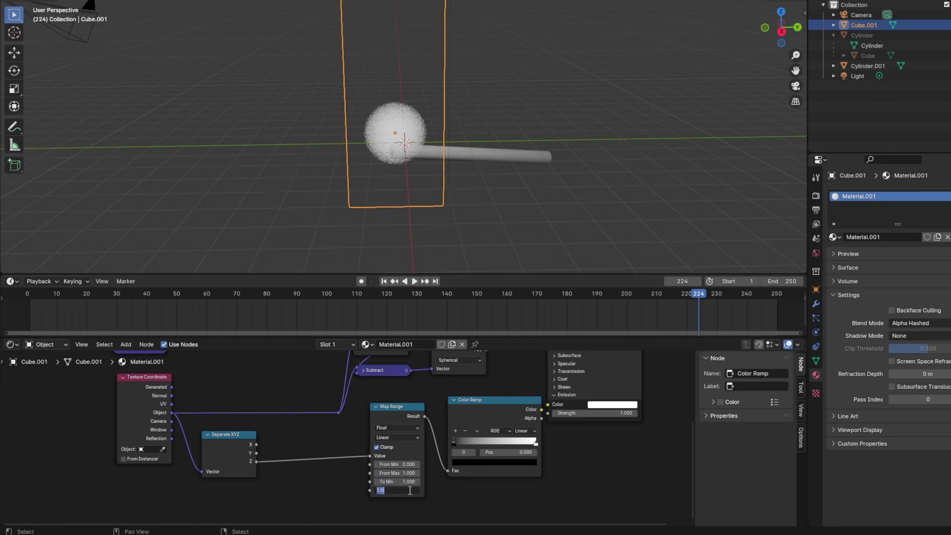
pyautogui.write('0')
pyautogui.press('Return')
# Add a Color Ramp stop at about 0.791 and colour the ramp's final stop light blue
pyautogui.scroll(2, 509, 467)
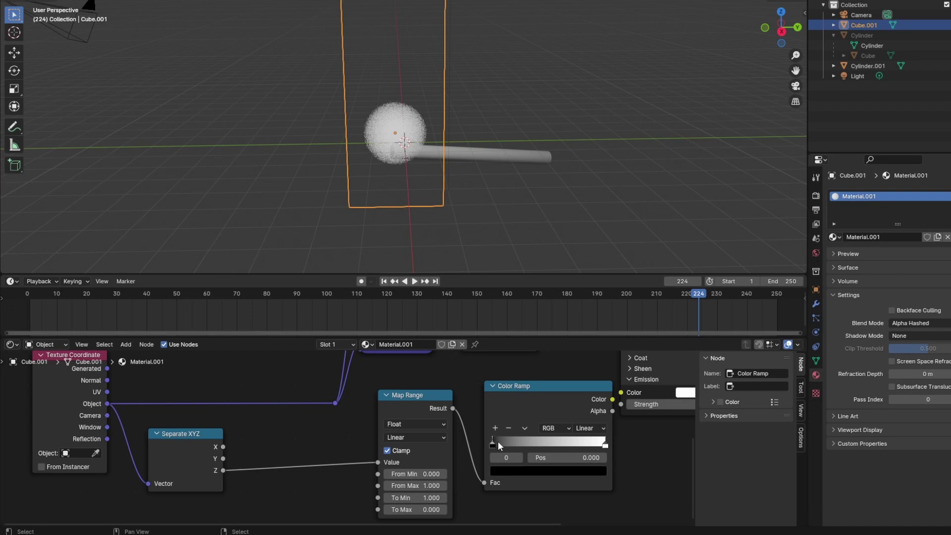
pyautogui.keyDown('ctrl'); pyautogui.click(581, 444); pyautogui.keyUp('ctrl')
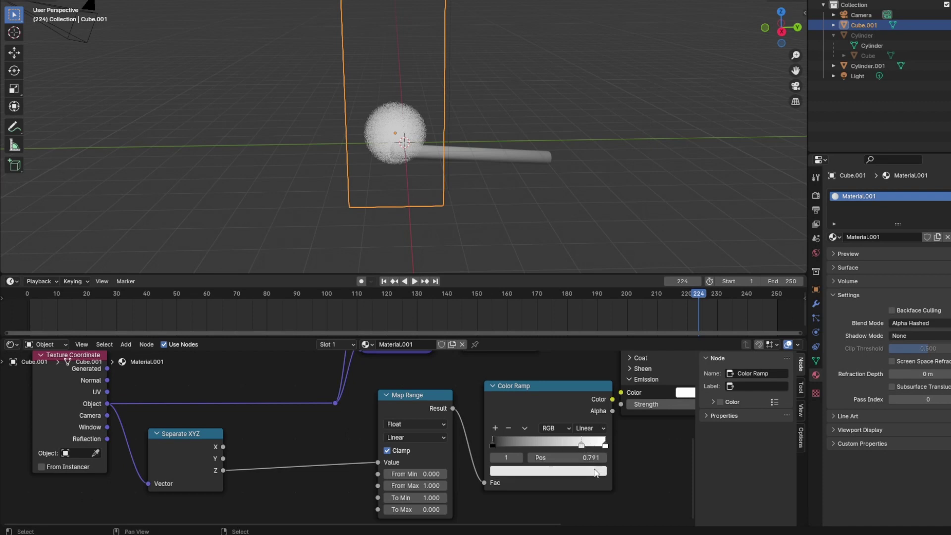
pyautogui.click(605, 443)
pyautogui.click(592, 474)
pyautogui.moveTo(571, 348); pyautogui.dragTo(551, 308)
# Add a Color Ramp stop at about 0.541 and colour it bright, fully saturated yellow
pyautogui.click(556, 443)
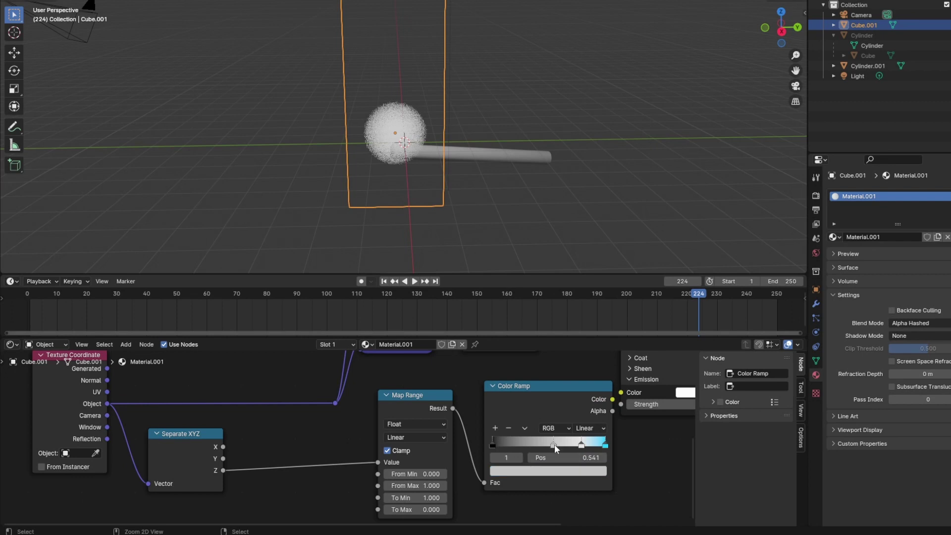
pyautogui.click(556, 473)
pyautogui.moveTo(524, 371); pyautogui.dragTo(503, 377)
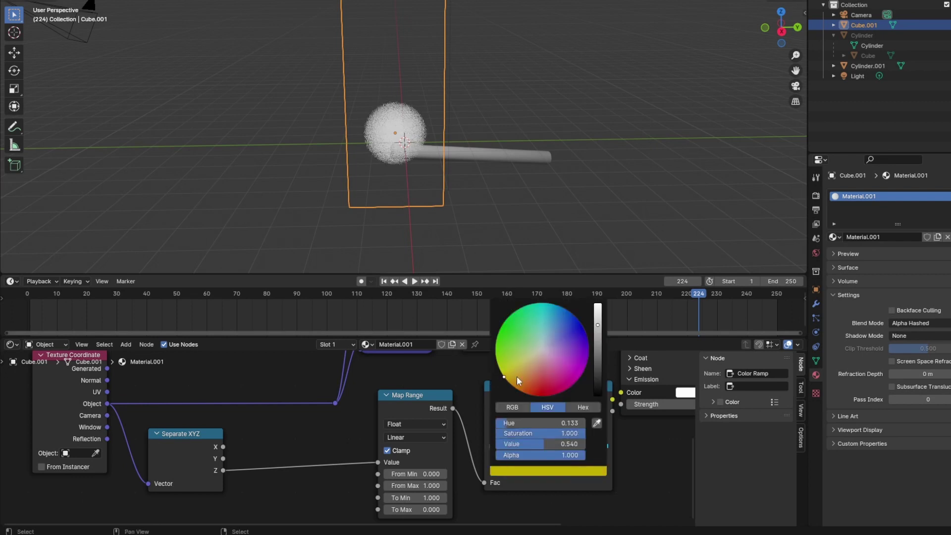
pyautogui.moveTo(598, 322); pyautogui.dragTo(598, 307)
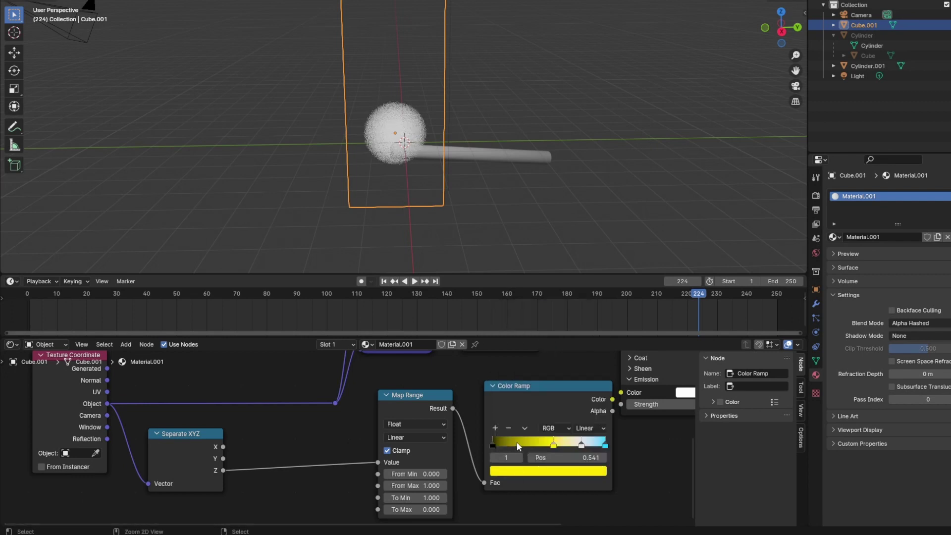
# Add a bright, fully saturated red Color Ramp stop at about 0.23 and make the ramp's first stop transparent
pyautogui.click(518, 442)
pyautogui.click(521, 471)
pyautogui.moveTo(552, 383); pyautogui.dragTo(542, 396)
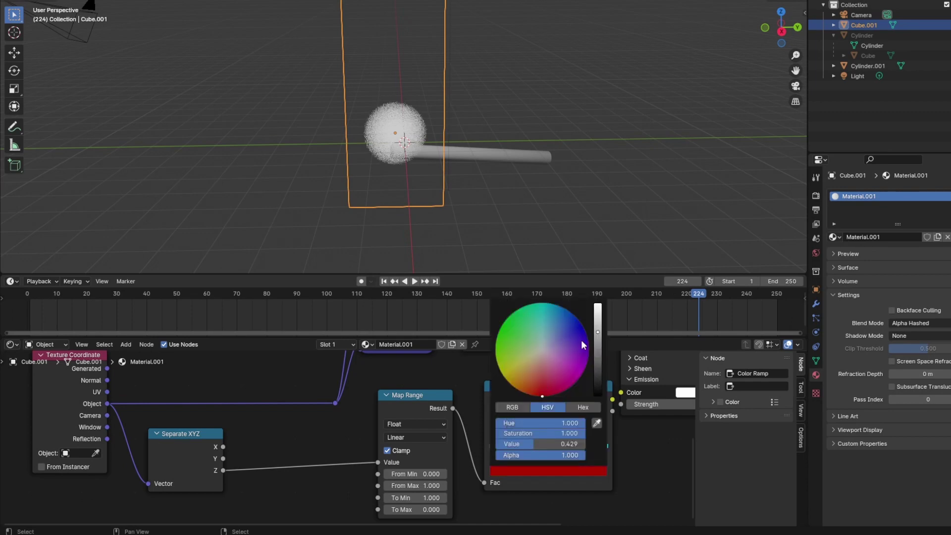
pyautogui.click(599, 311)
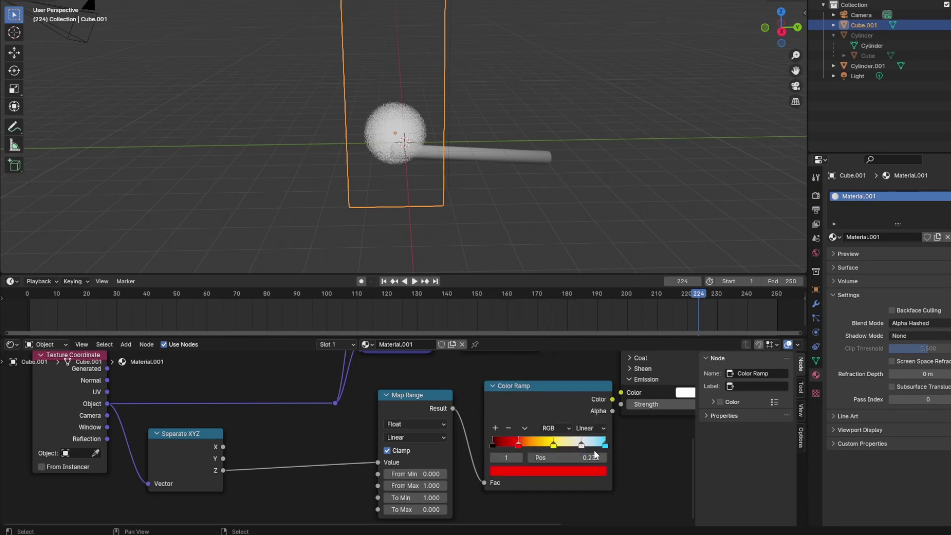
pyautogui.click(606, 445)
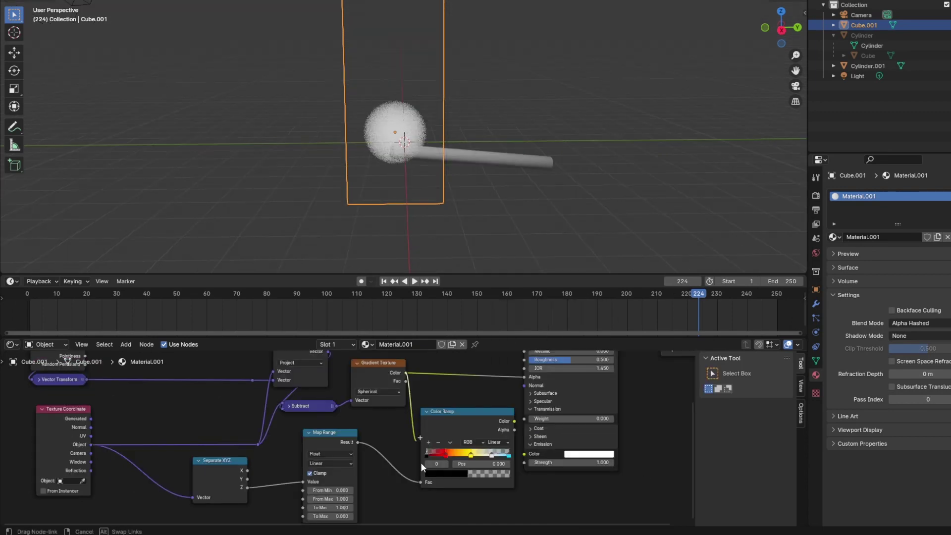
# Connect the Gradient Texture's Color to the Color Ramp's Fac and insert a Math node set to Power between them
pyautogui.moveTo(420, 462); pyautogui.dragTo(423, 482)
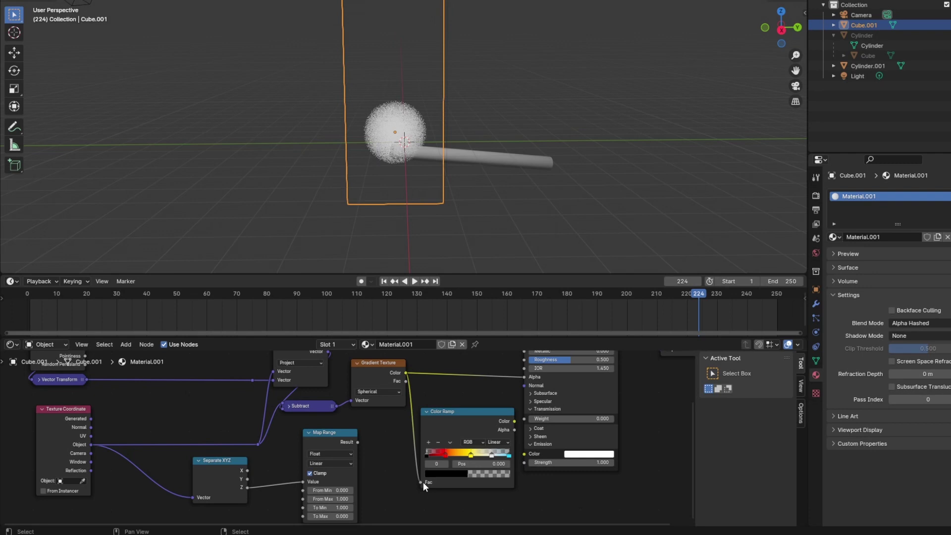
pyautogui.hotkey('shift', 'a')
pyautogui.moveTo(398, 478)
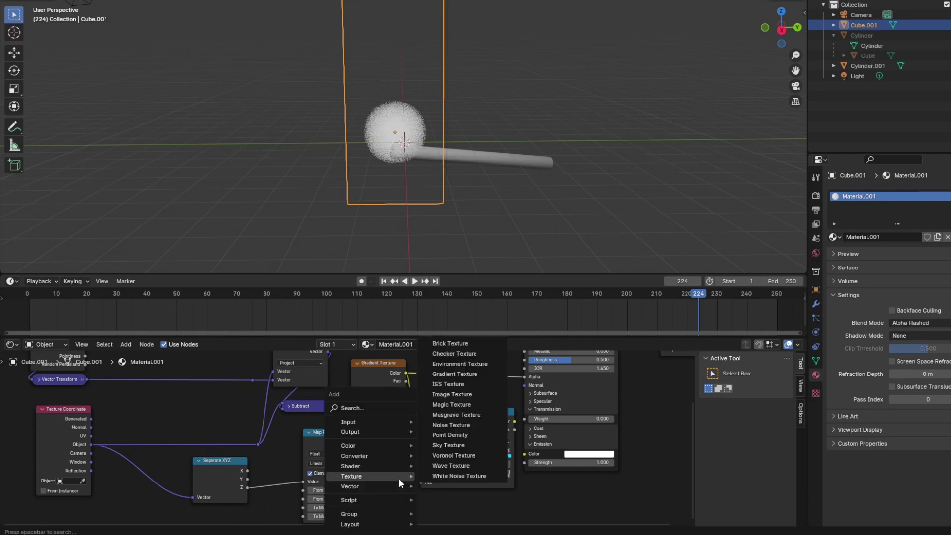
pyautogui.moveTo(394, 459)
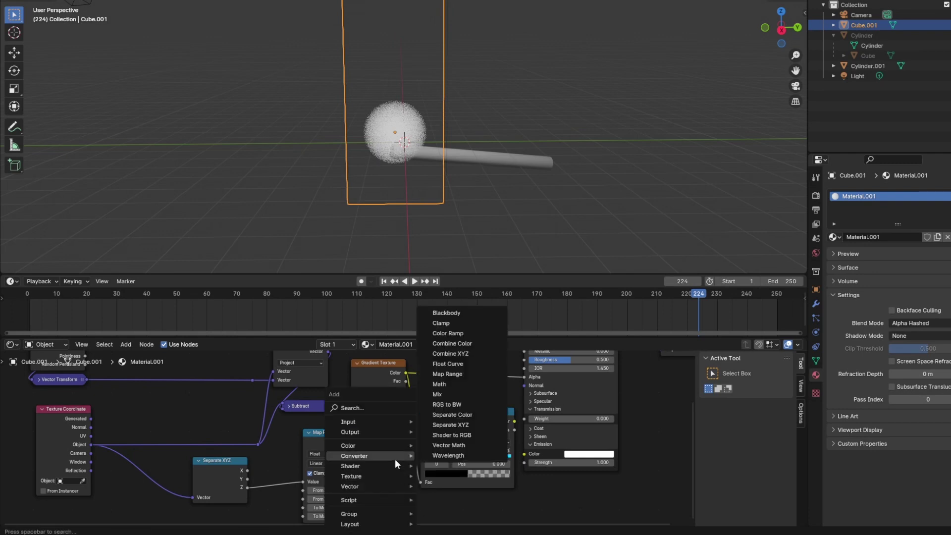
pyautogui.click(445, 387)
pyautogui.click(428, 435)
pyautogui.click(464, 455)
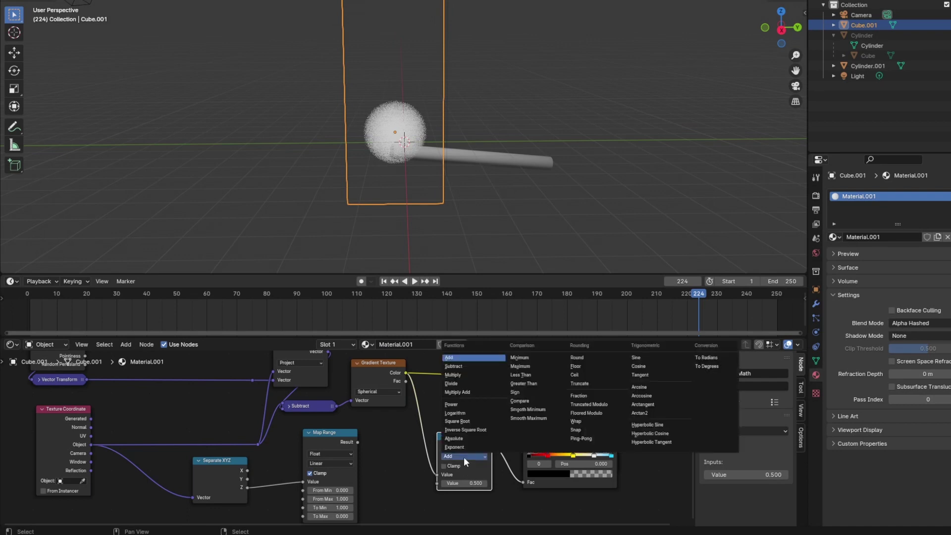
pyautogui.click(464, 404)
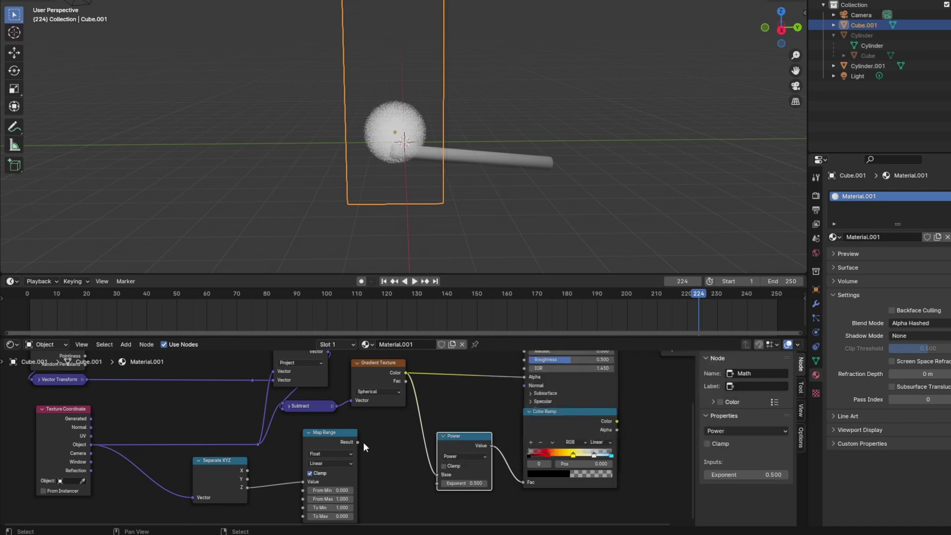
# Feed the Map Range Result into the Power node's Exponent, with To Min set to 0.5 and To Max to 1
pyautogui.moveTo(356, 442); pyautogui.dragTo(437, 483)
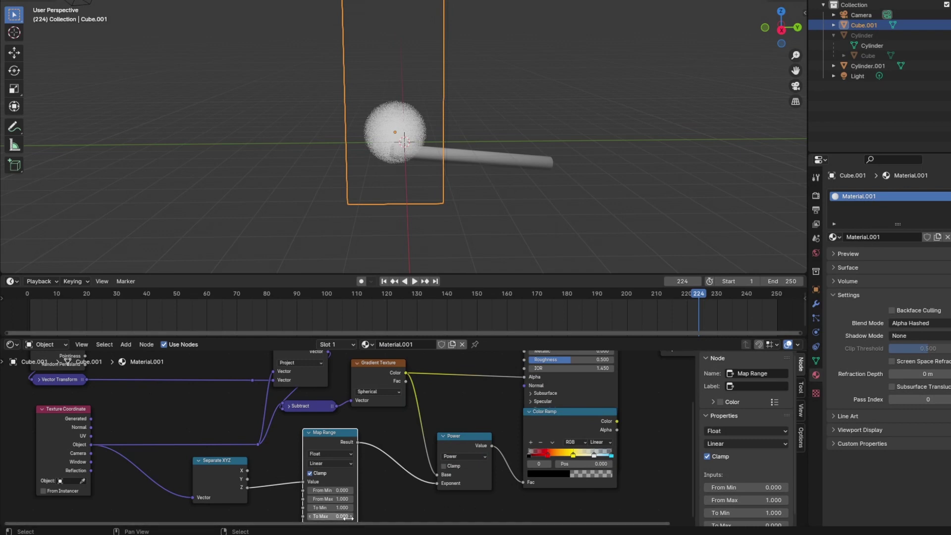
pyautogui.click(400, 504)
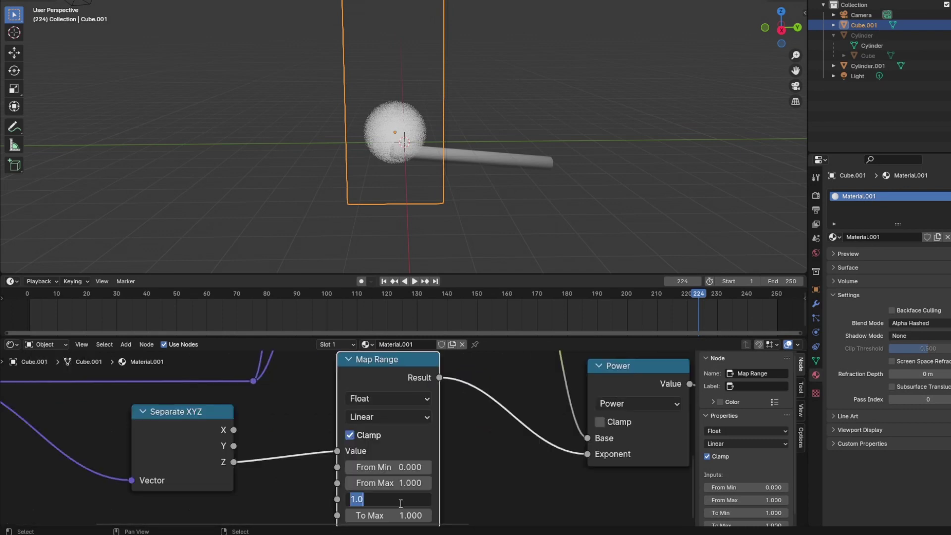
pyautogui.write('0.5')
pyautogui.press('Return')
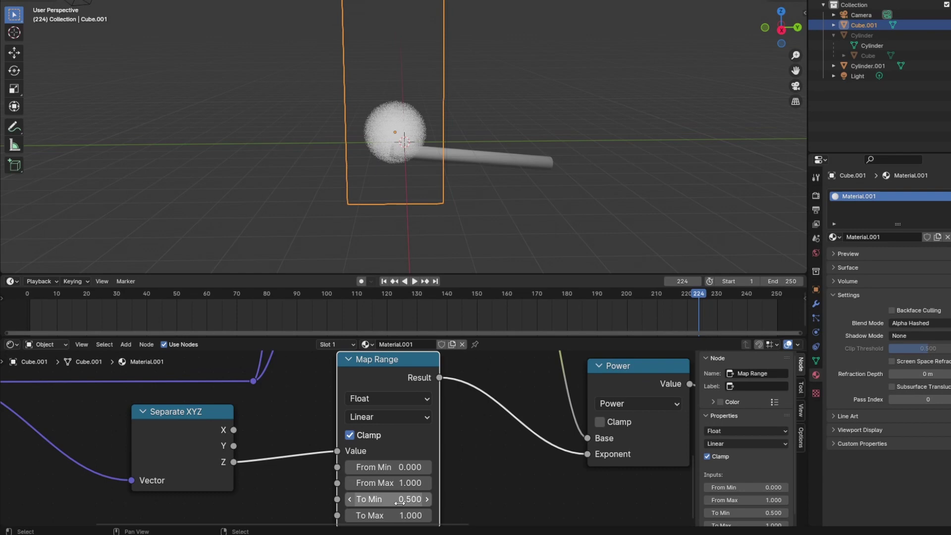
# Move the Color Ramp clear of the Principled BSDF and connect its Color to Base Color and Emission Color, and its Alpha to Alpha
pyautogui.scroll(-3, 519, 436)
pyautogui.moveTo(518, 435); pyautogui.dragTo(438, 491, button='middle')
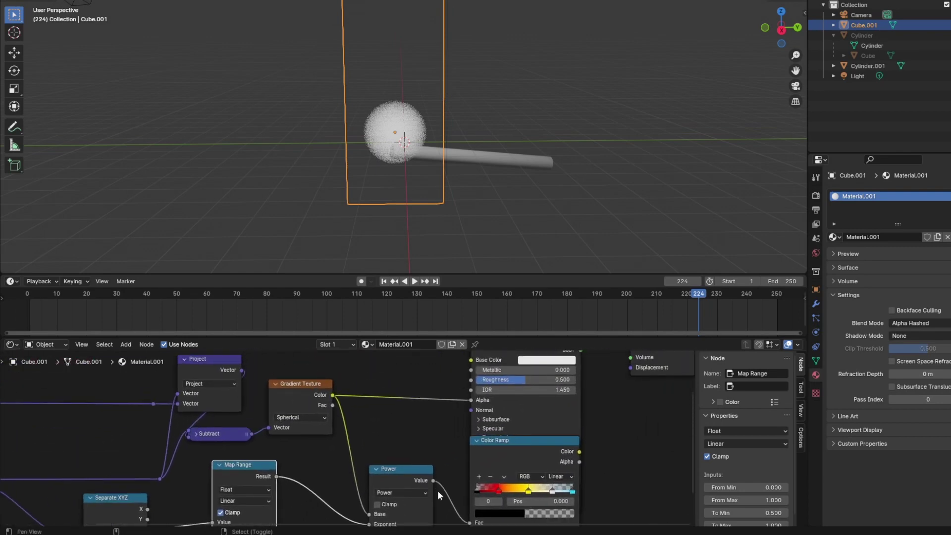
pyautogui.scroll(-5, 557, 412)
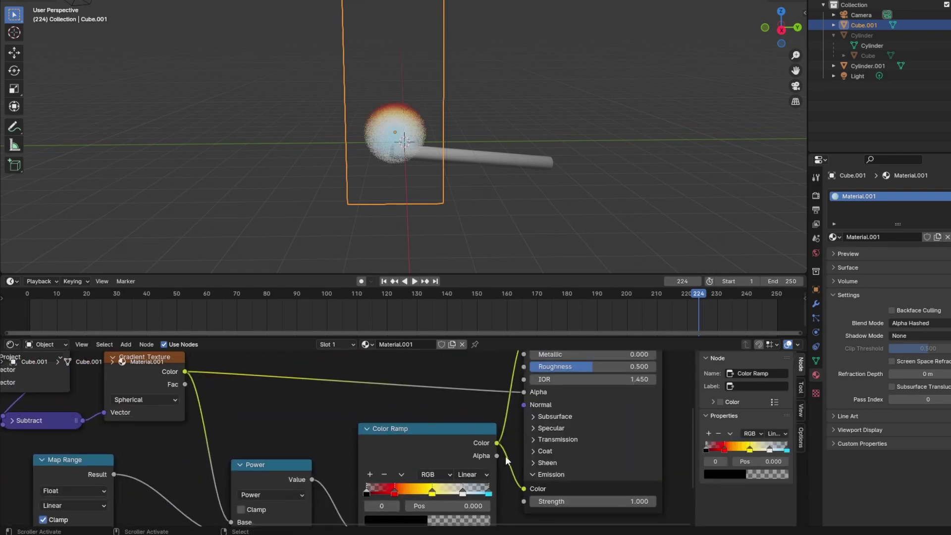
pyautogui.moveTo(498, 456); pyautogui.dragTo(523, 392)
pyautogui.moveTo(431, 436); pyautogui.dragTo(418, 423)
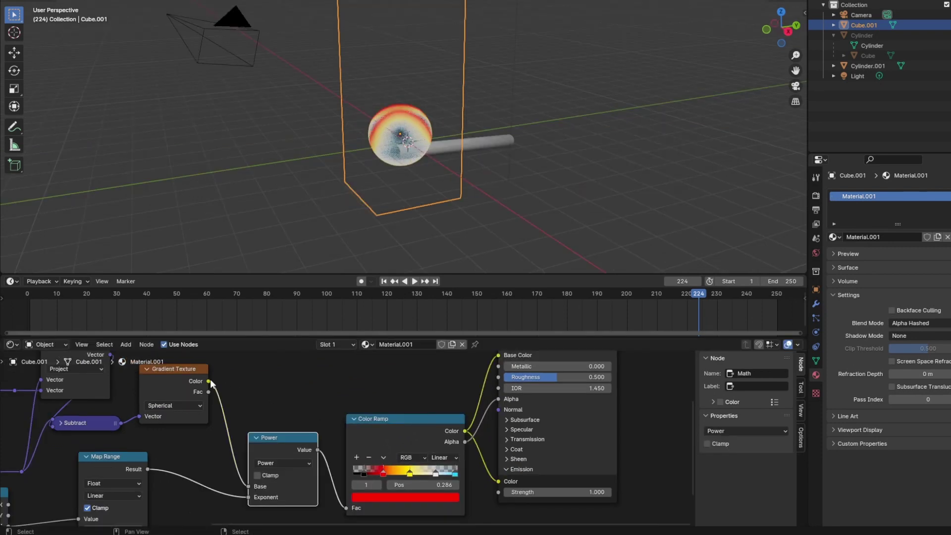
# Connect the Gradient Texture's Color to the Principled BSDF's Alpha through a new Math node set to Multiply
pyautogui.moveTo(209, 379); pyautogui.dragTo(505, 460)
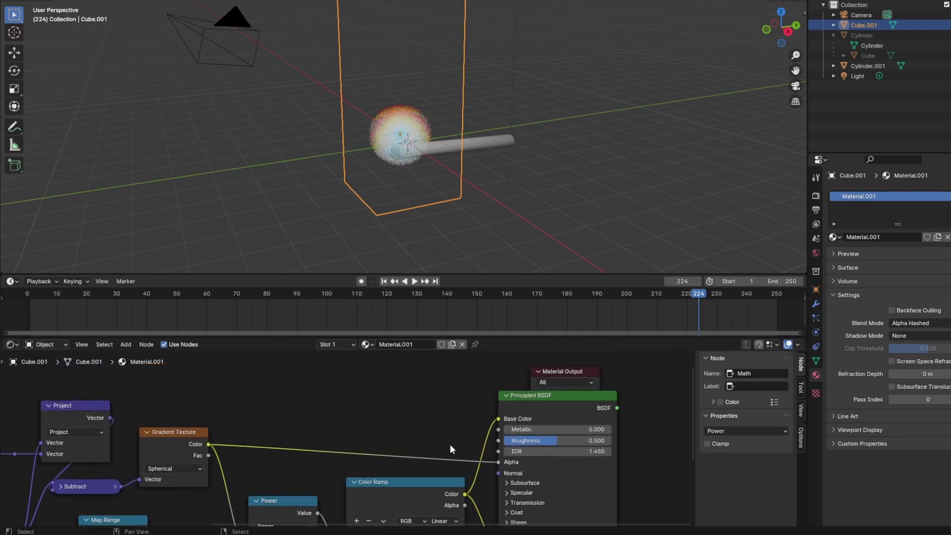
pyautogui.hotkey('shift', 'a')
pyautogui.moveTo(405, 443)
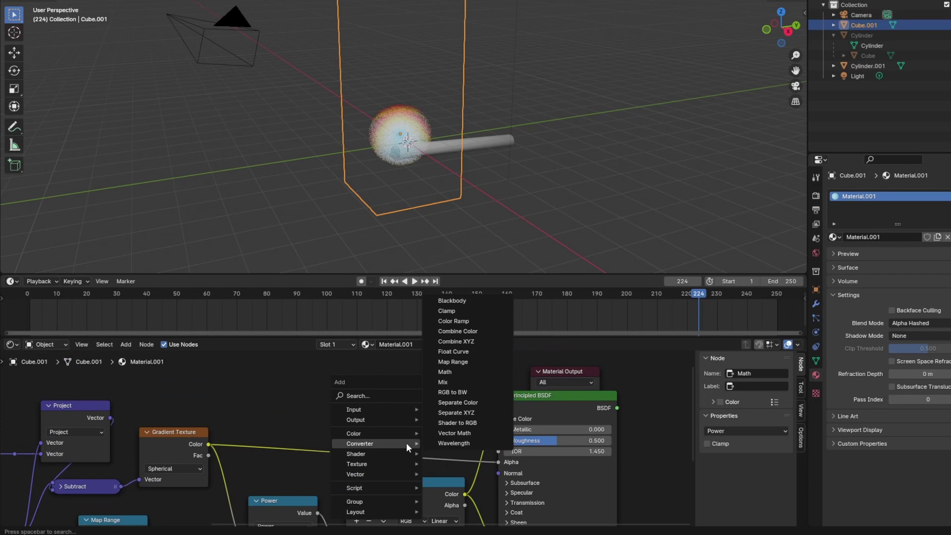
pyautogui.click(445, 372)
pyautogui.click(355, 430)
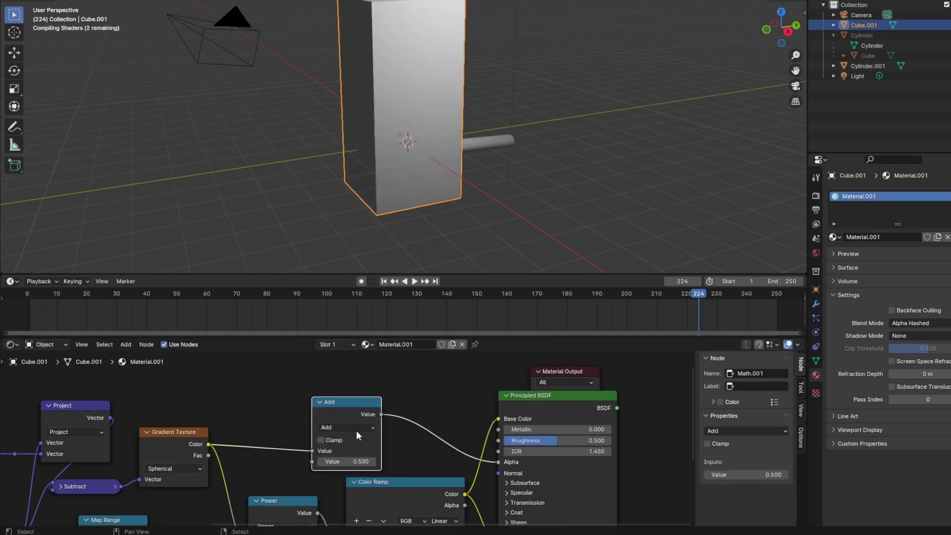
pyautogui.click(356, 431)
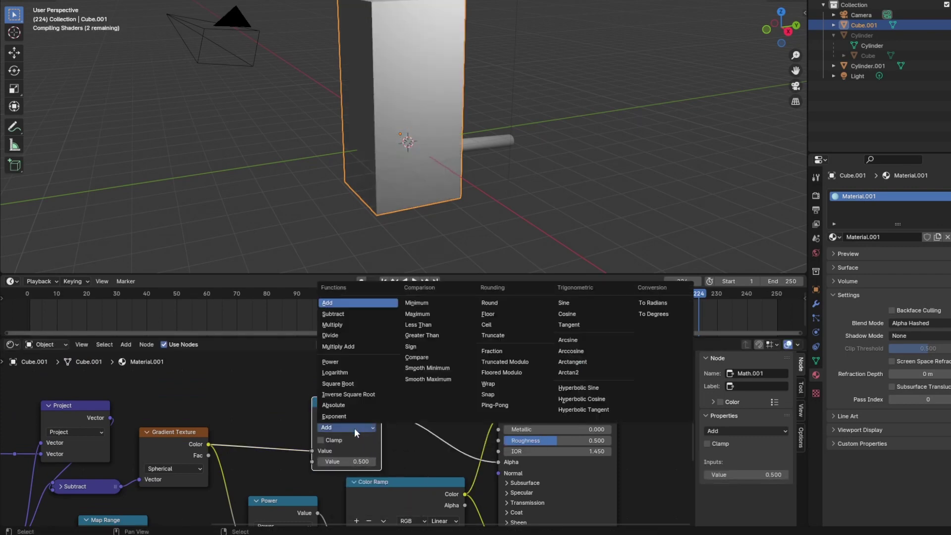
pyautogui.click(359, 325)
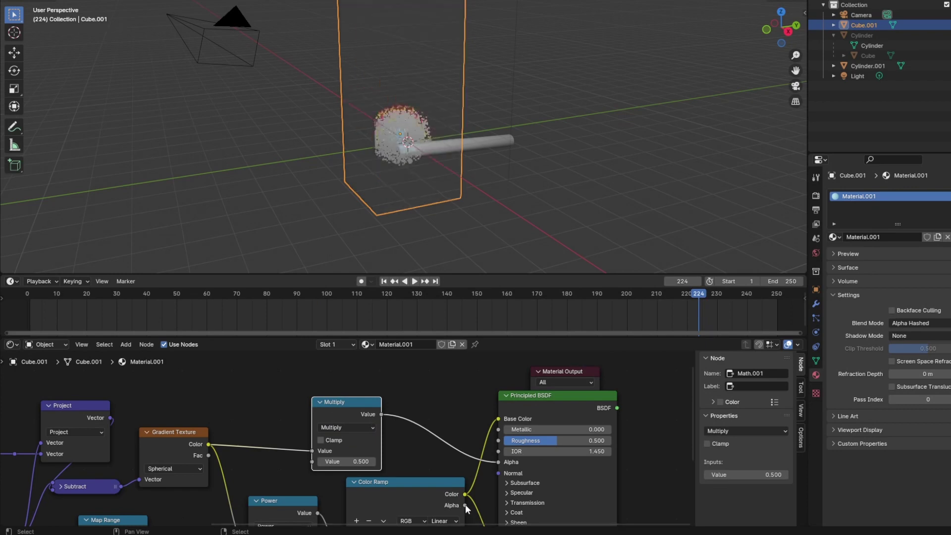
# Connect the Color Ramp's Alpha to the Multiply node's second value and move the Multiply node closer to the Principled BSDF
pyautogui.moveTo(465, 504); pyautogui.dragTo(340, 467)
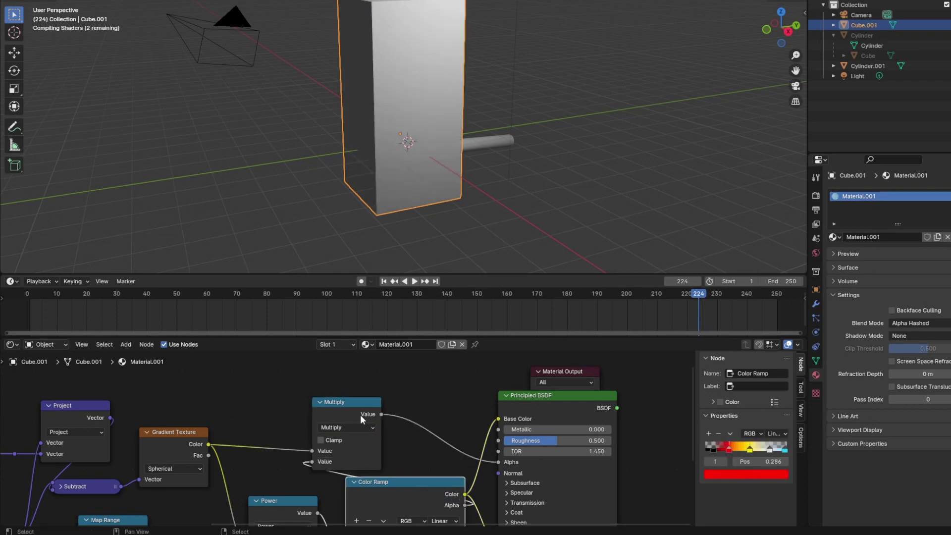
pyautogui.click(362, 405)
pyautogui.press('g')
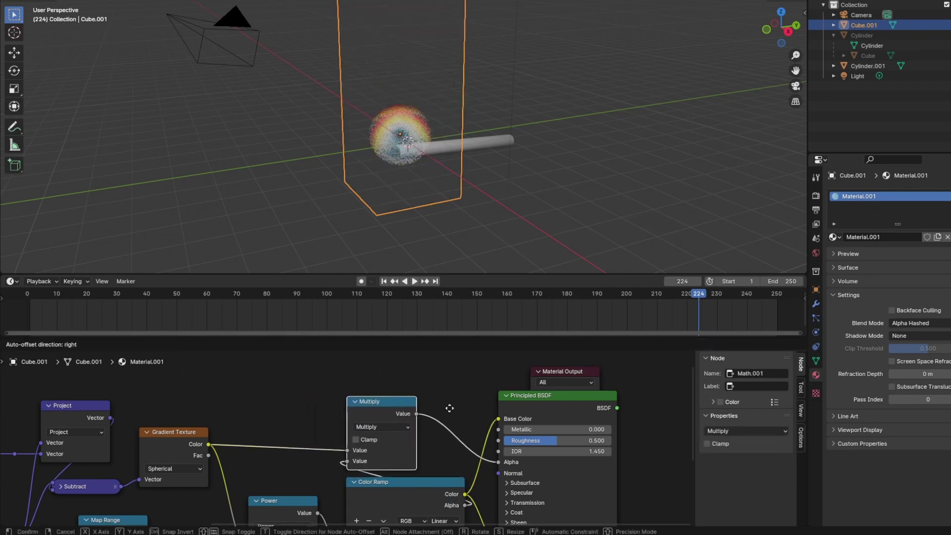
pyautogui.click(480, 405)
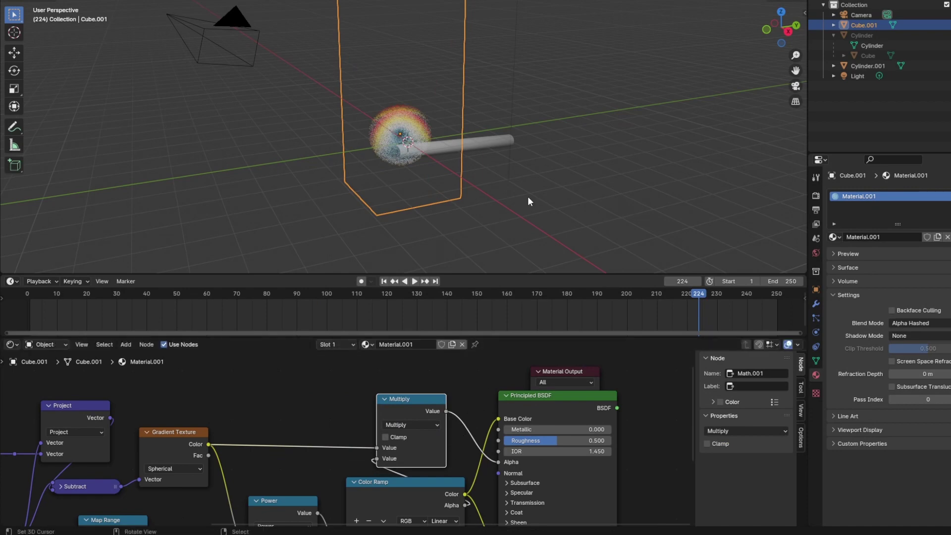
pyautogui.moveTo(527, 198); pyautogui.dragTo(479, 177, button='middle')
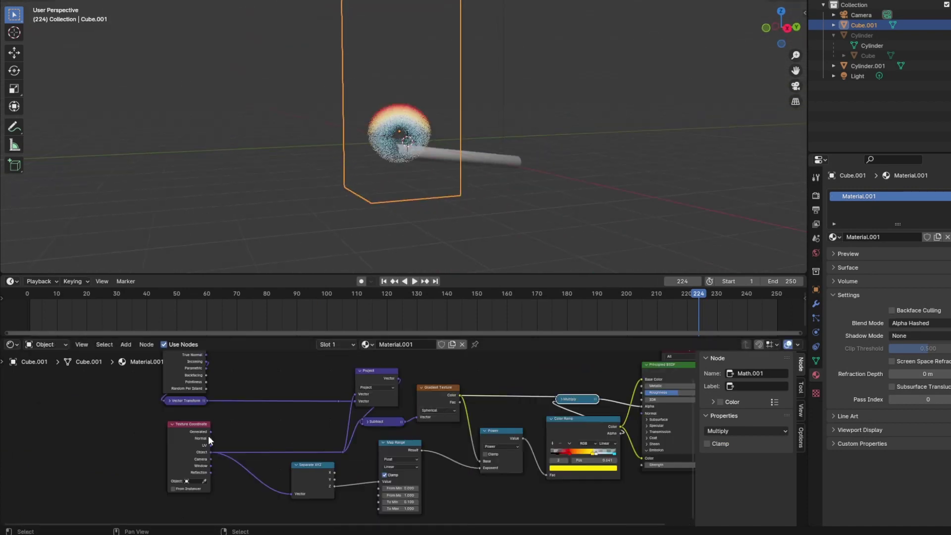
# Add a reroute on the Texture Coordinate's Object link, and collapse and reposition the Texture Coordinate node
pyautogui.press('shift')
pyautogui.keyDown('shift'); pyautogui.moveTo(230, 475); pyautogui.dragTo(229, 474, button='right'); pyautogui.keyUp('shift')
pyautogui.moveTo(177, 433); pyautogui.dragTo(148, 433)
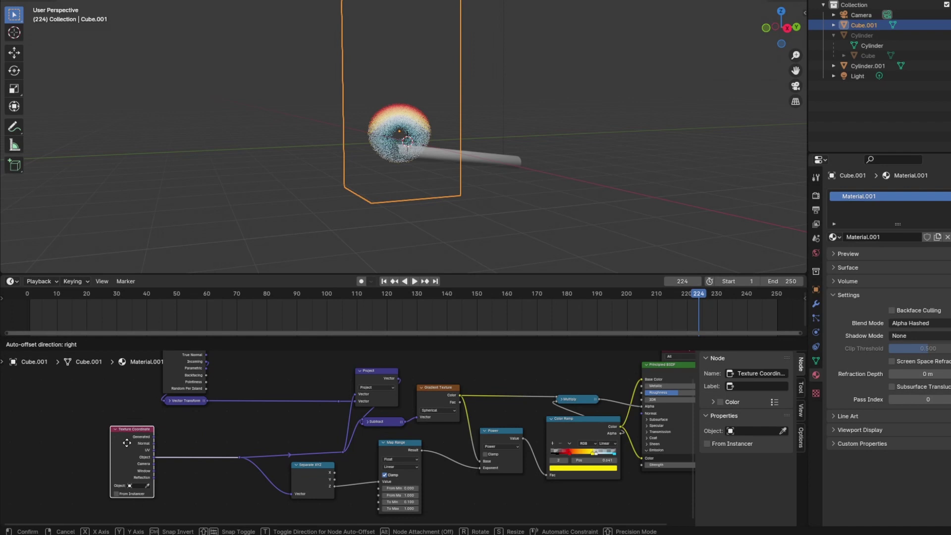
pyautogui.click(131, 449)
pyautogui.click(118, 432)
pyautogui.press('g')
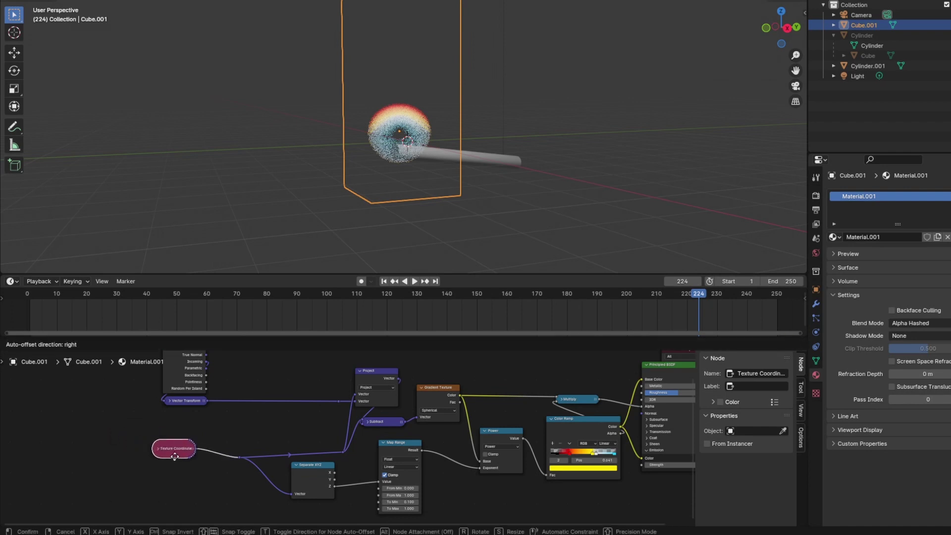
pyautogui.click(133, 450)
# Add an unconnected Vector Math node near the Texture Coordinate node and set its operation to Multiply
pyautogui.hotkey('shift', 'a')
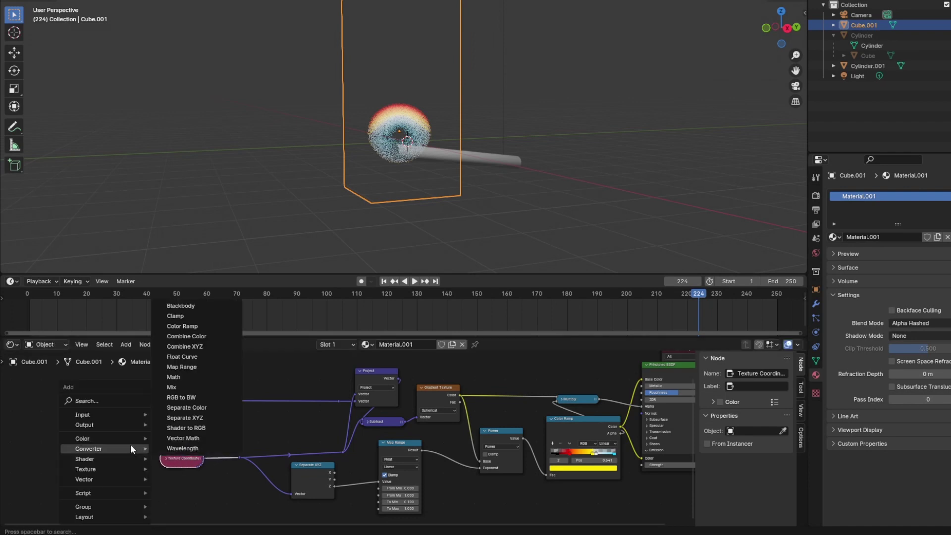
pyautogui.moveTo(123, 469)
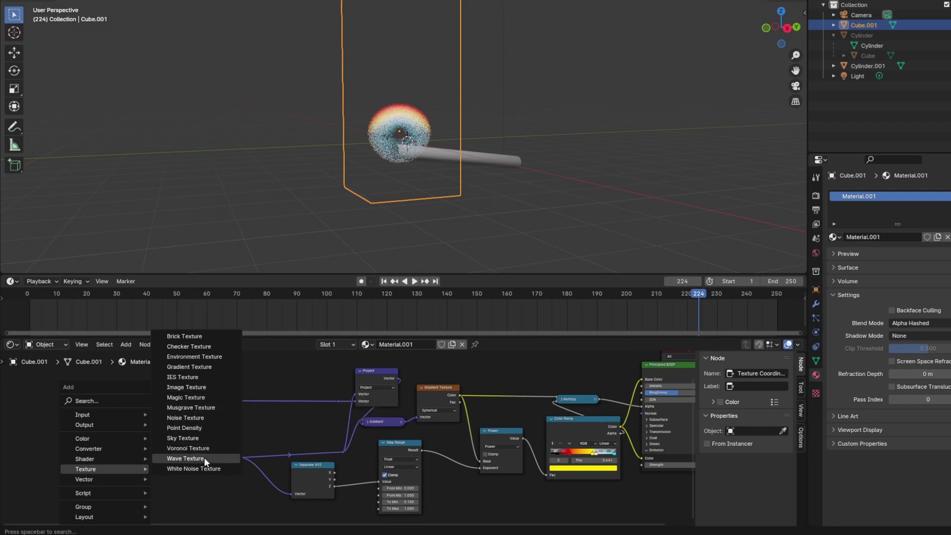
pyautogui.press('Escape')
pyautogui.moveTo(124, 449)
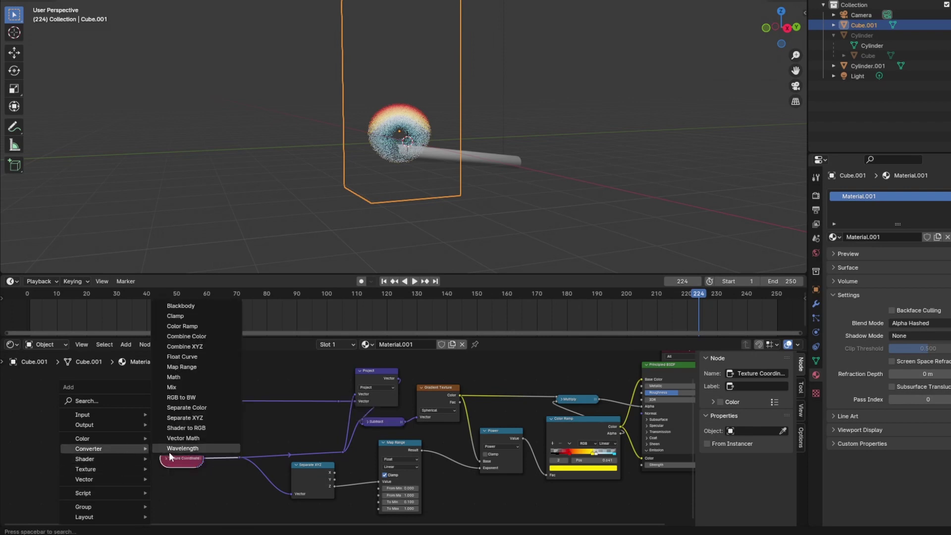
pyautogui.click(191, 438)
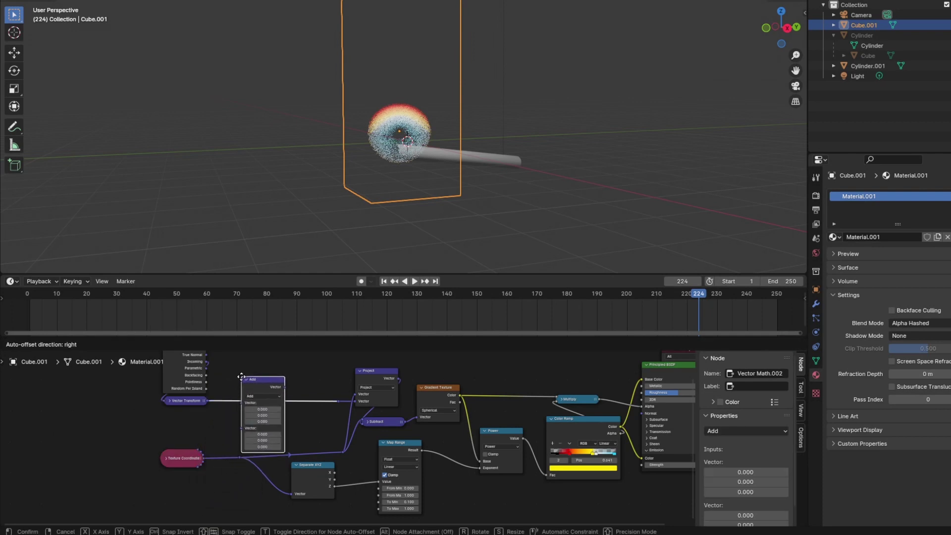
pyautogui.click(92, 379)
pyautogui.scroll(4, 115, 457)
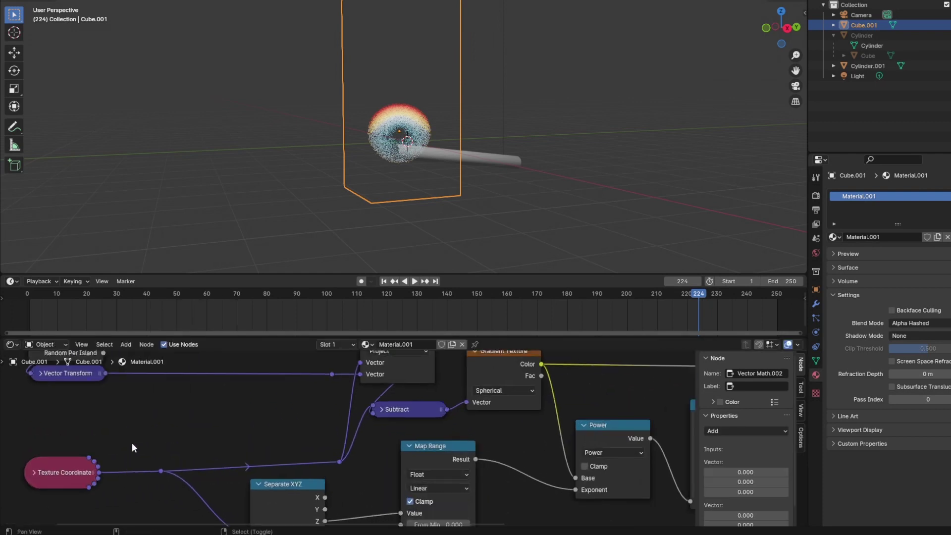
pyautogui.moveTo(132, 442); pyautogui.dragTo(417, 415, button='middle')
pyautogui.click(226, 407)
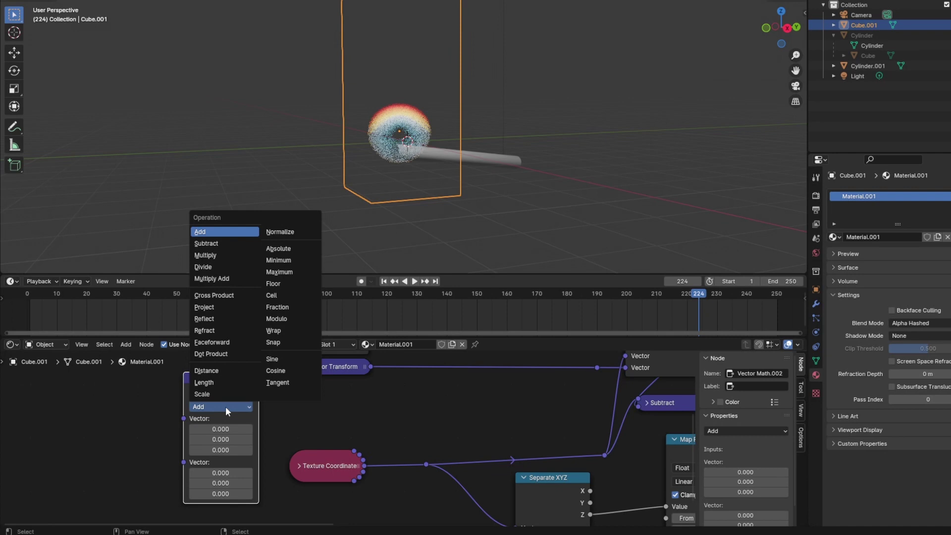
pyautogui.click(225, 259)
# Set the vector Multiply node's second vector to 1 in X and Y, and raise its Z to roughly half that
pyautogui.moveTo(225, 473); pyautogui.dragTo(225, 483)
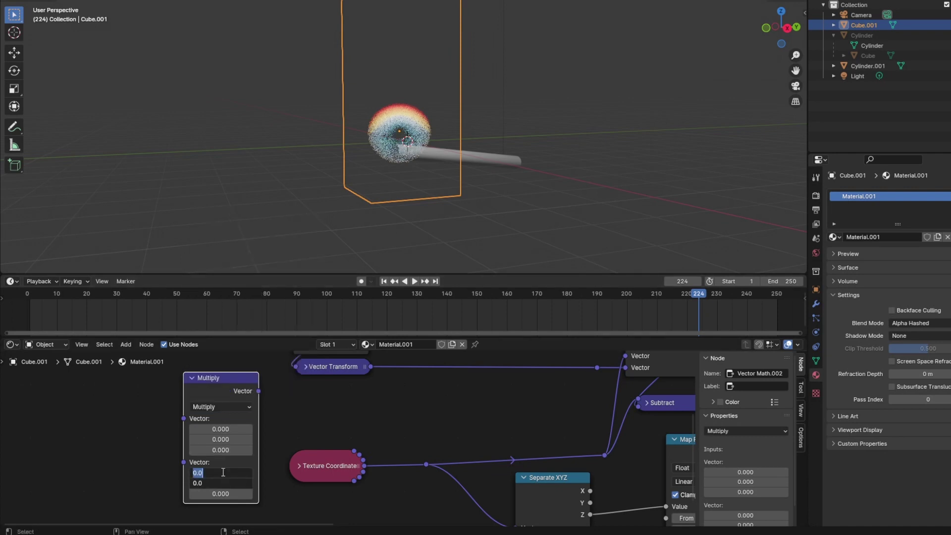
pyautogui.write('1')
pyautogui.press('Return')
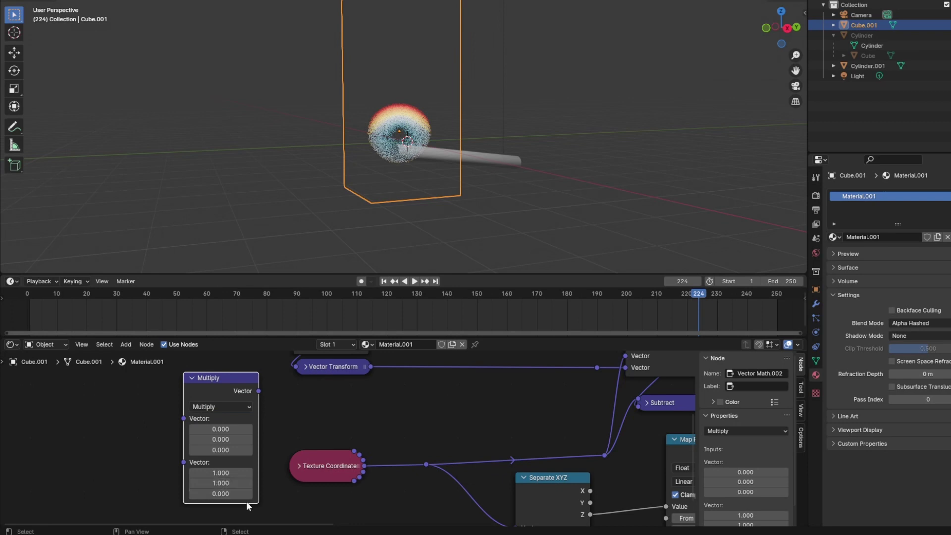
pyautogui.click(249, 494)
pyautogui.click(249, 493)
pyautogui.click(249, 494)
pyautogui.click(249, 493)
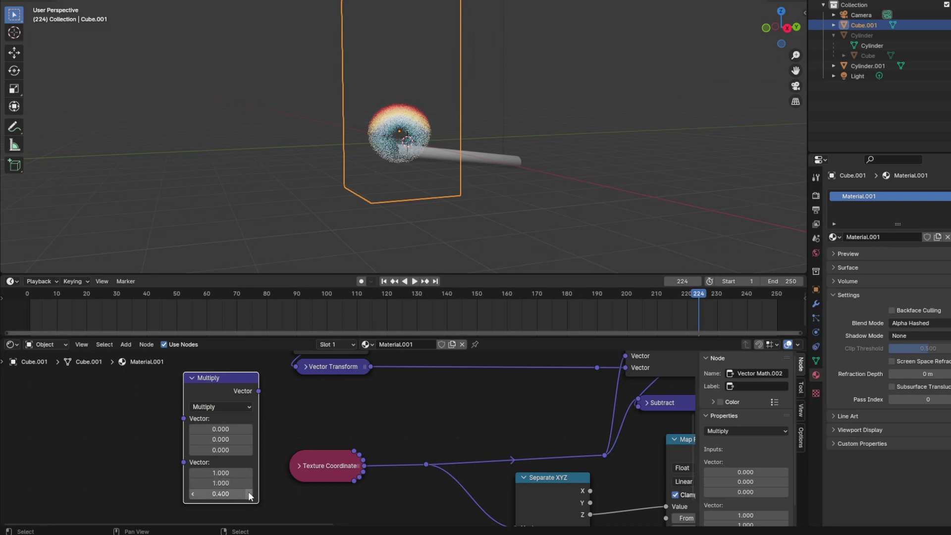
pyautogui.click(249, 493)
# Collapse the vector Multiply node above the Texture Coordinate and insert a duplicate with Z 0.5 on the Vector Transform's output link
pyautogui.click(192, 378)
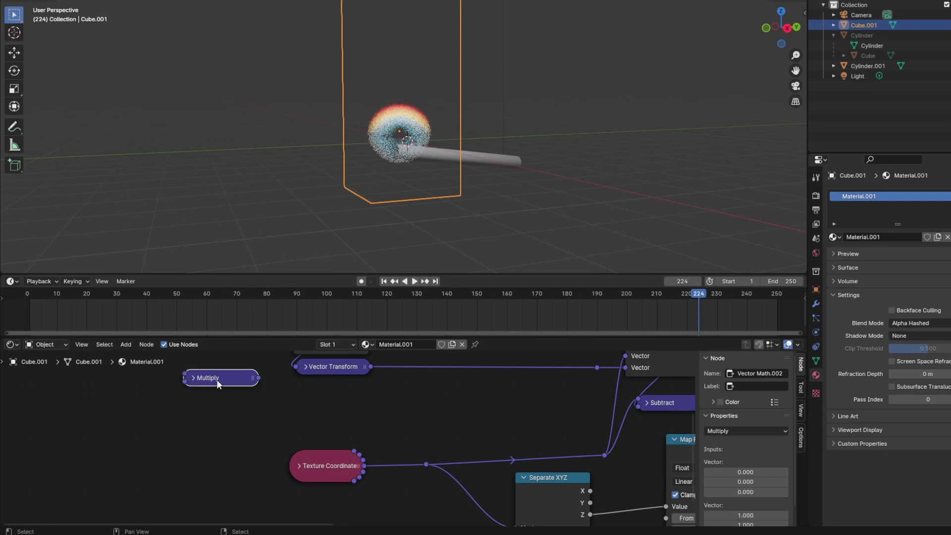
pyautogui.moveTo(228, 379); pyautogui.dragTo(406, 431)
pyautogui.hotkey('shift', 'd')
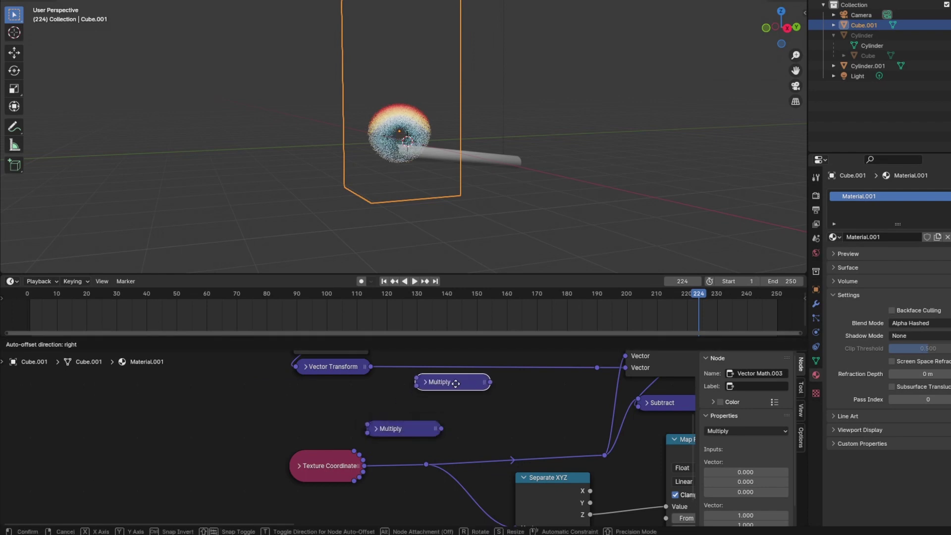
pyautogui.click(452, 376)
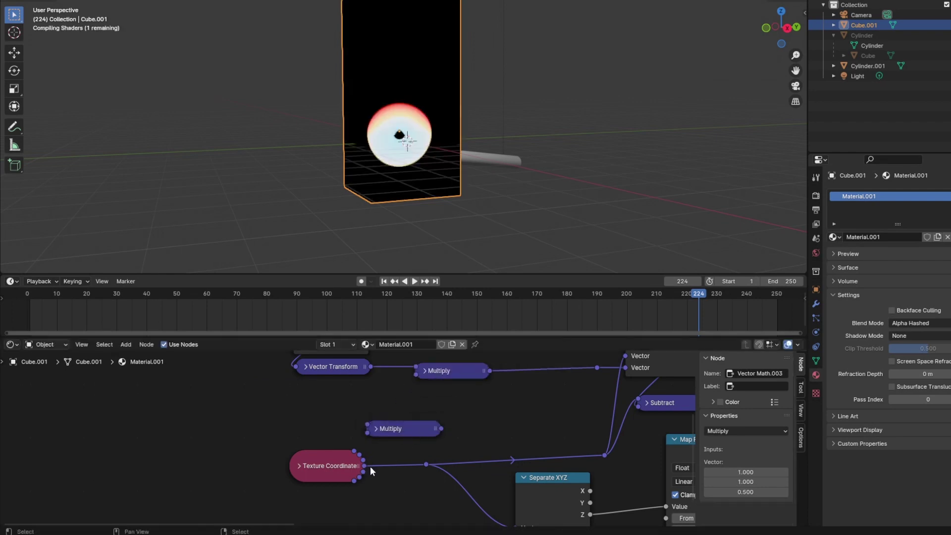
# Route the Texture Coordinate's Object output through the original Multiply node into the reroute, and move both nodes back to make room
pyautogui.moveTo(364, 460); pyautogui.dragTo(372, 427)
pyautogui.moveTo(440, 429); pyautogui.dragTo(426, 465)
pyautogui.moveTo(307, 465); pyautogui.dragTo(259, 442)
pyautogui.moveTo(405, 435); pyautogui.dragTo(366, 458)
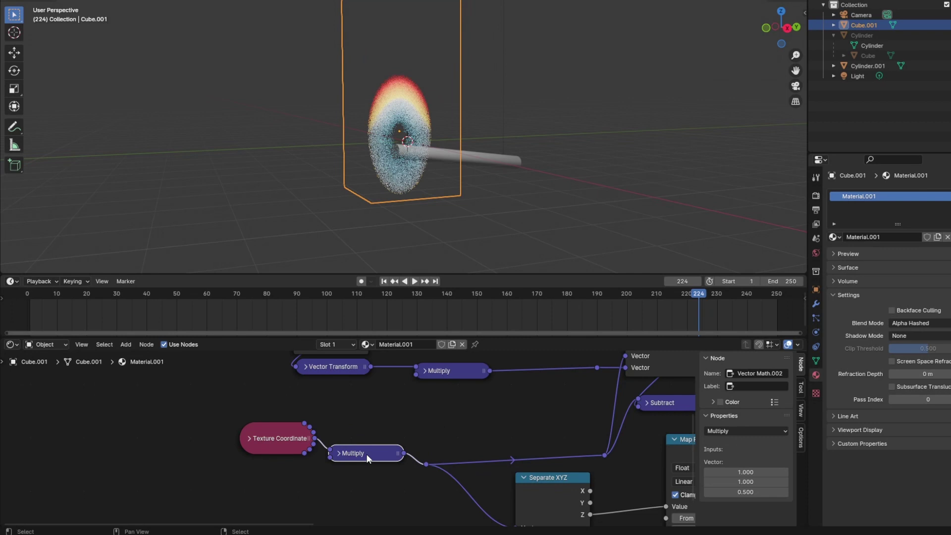
# Duplicate a Multiply node, change it to Add with vector 0, 0, -0.3, and insert it between the Object Multiply and the reroute
pyautogui.moveTo(458, 375); pyautogui.dragTo(527, 405)
pyautogui.click(495, 401)
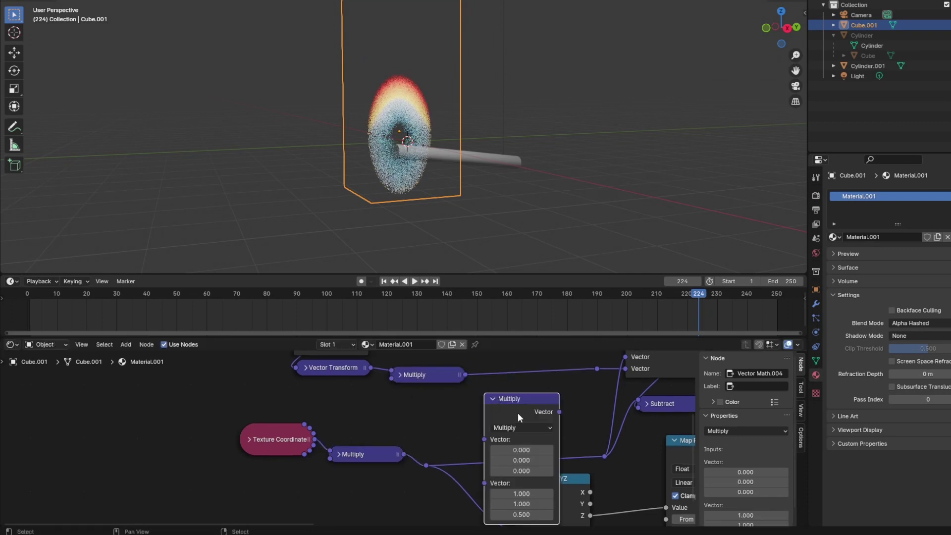
pyautogui.click(518, 427)
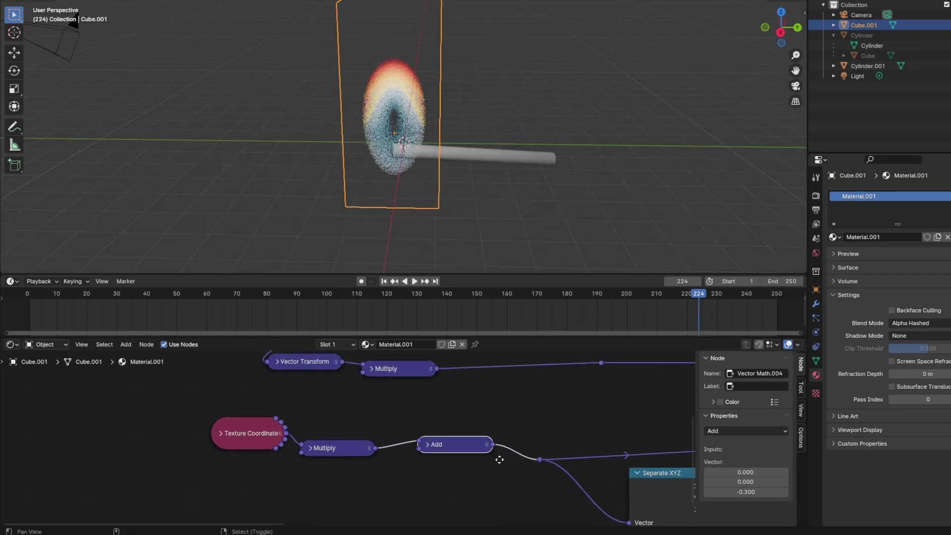
# Set the vector Add node's Z offset to -0.4 and collapse the node
pyautogui.click(387, 453)
pyautogui.moveTo(458, 477); pyautogui.dragTo(459, 424, button='middle')
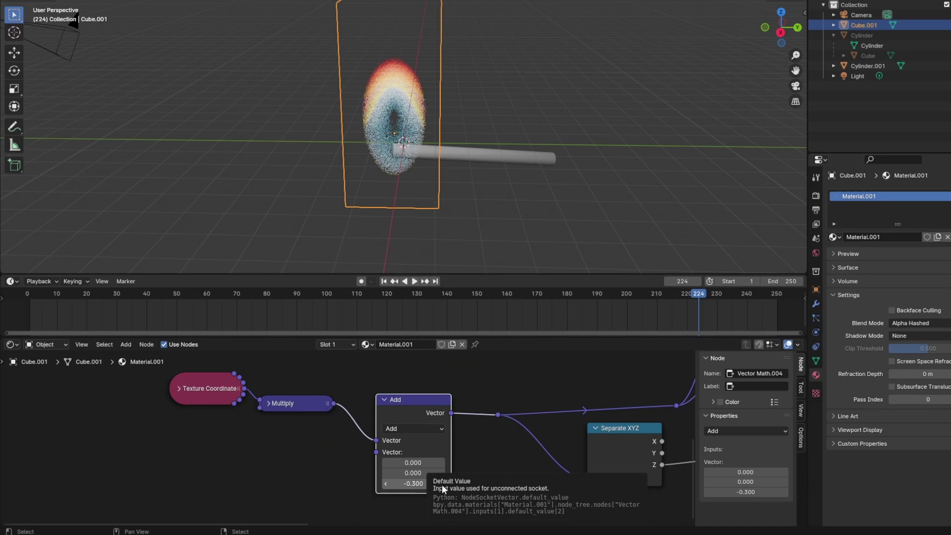
pyautogui.click(441, 485)
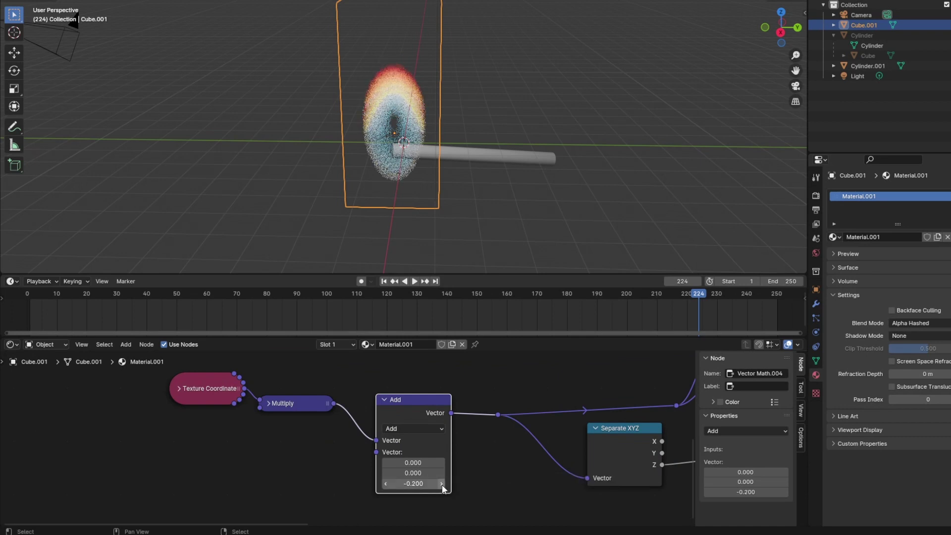
pyautogui.click(387, 484)
pyautogui.click(386, 484)
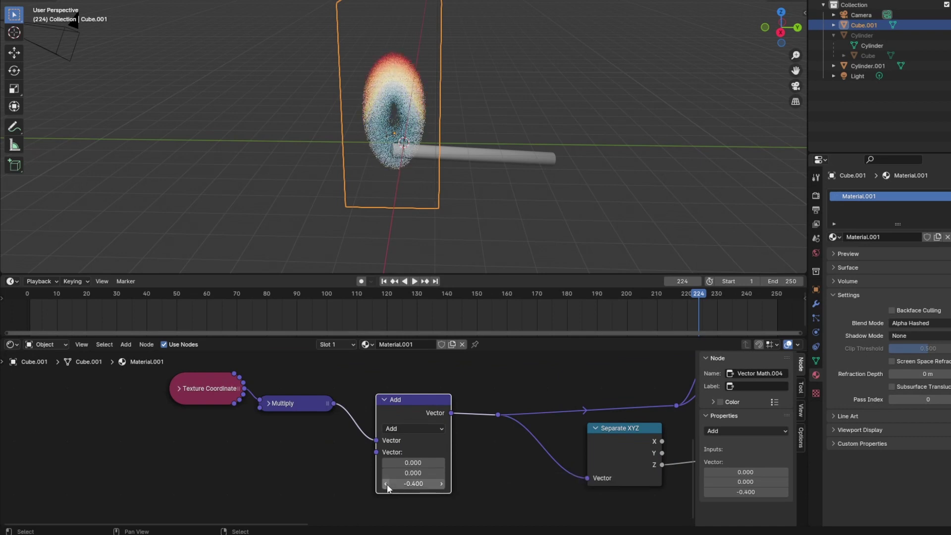
pyautogui.moveTo(498, 187); pyautogui.dragTo(507, 218, button='middle')
pyautogui.click(385, 400)
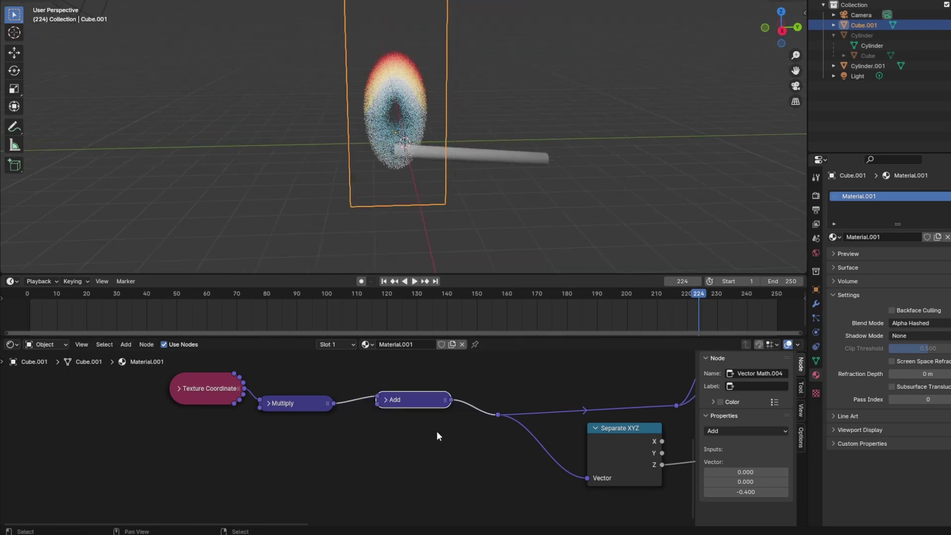
# Add a Noise Texture fed by the Texture Coordinate node and place a new Vector Math node beside it
pyautogui.moveTo(439, 435); pyautogui.dragTo(363, 466, button='middle')
pyautogui.scroll(-4, 378, 439)
pyautogui.moveTo(363, 406); pyautogui.dragTo(402, 449, button='middle')
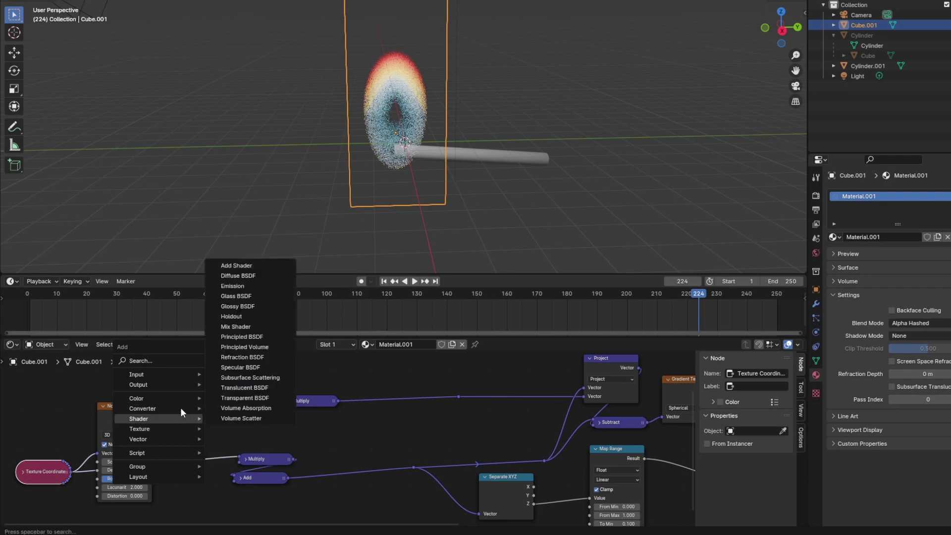
pyautogui.moveTo(178, 407)
pyautogui.click(236, 398)
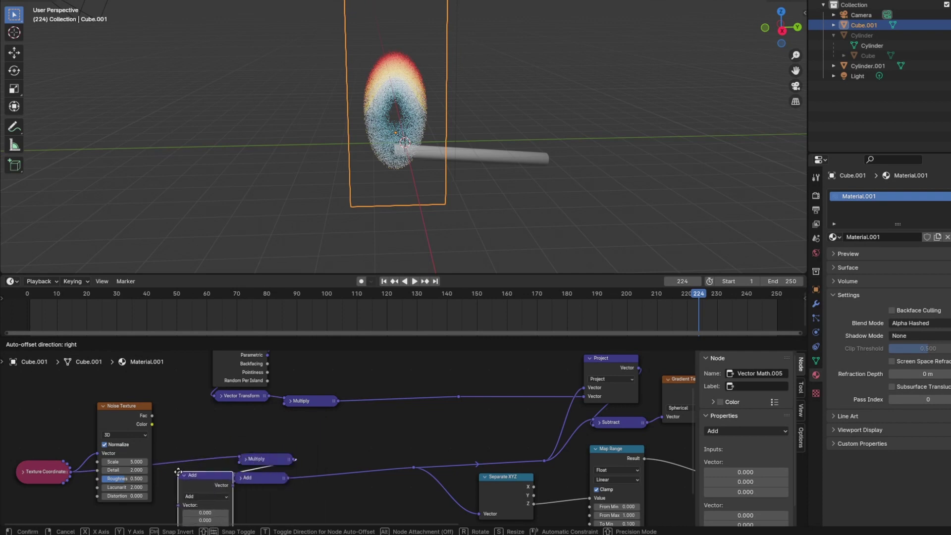
pyautogui.click(171, 475)
# Set the new Vector Math node's second vector to 0.5 on all axes and its operation to Subtract
pyautogui.moveTo(261, 500); pyautogui.dragTo(302, 448, button='middle')
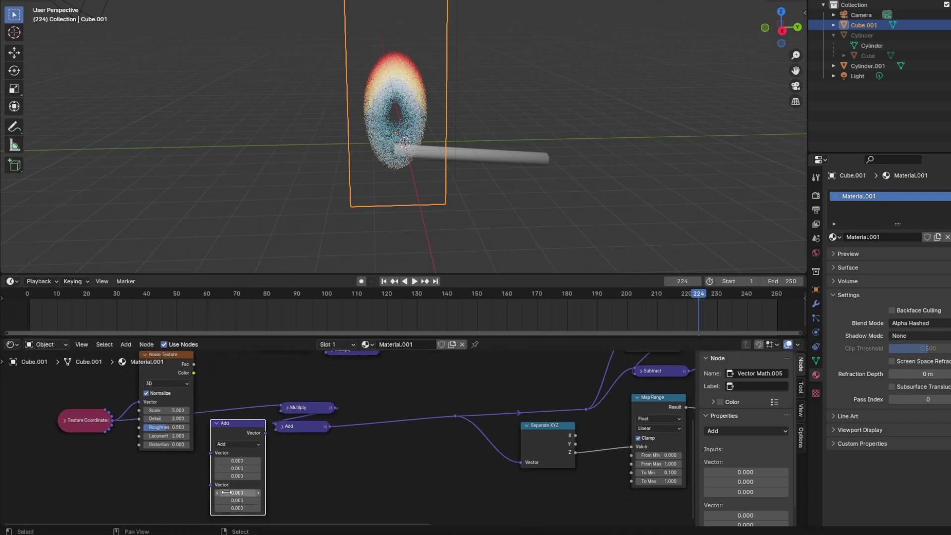
pyautogui.moveTo(231, 492); pyautogui.dragTo(232, 508)
pyautogui.write('0')
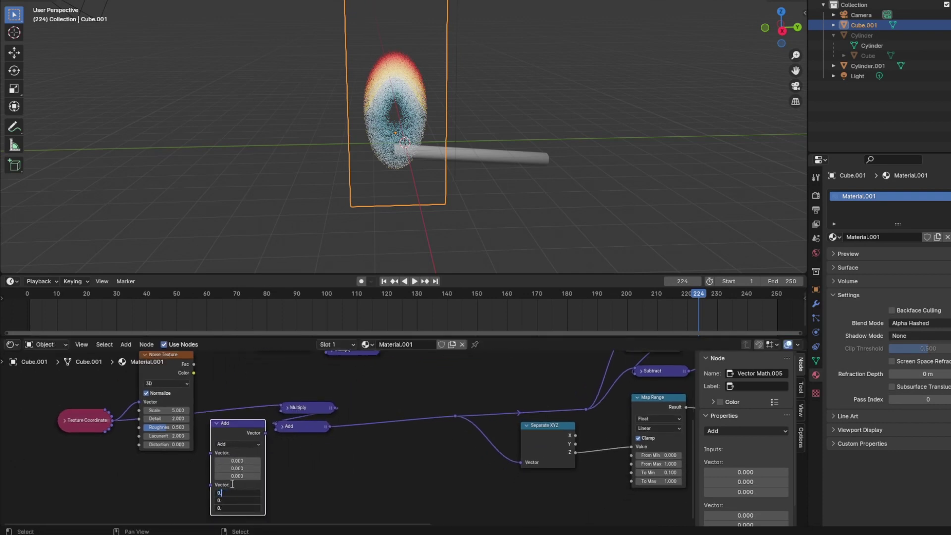
pyautogui.write('.5')
pyautogui.press('Return')
pyautogui.scroll(5, 252, 473)
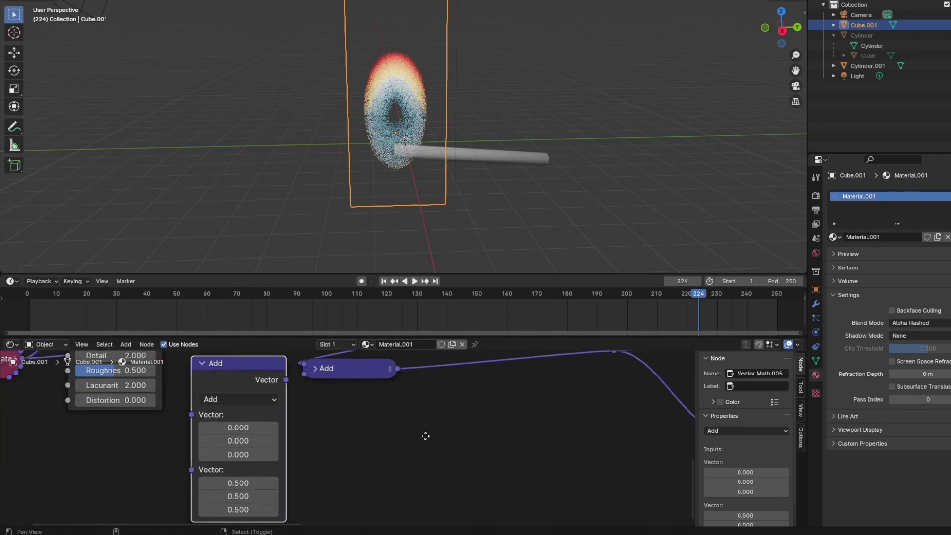
pyautogui.keyDown('shift'); pyautogui.scroll(2, 342, 382); pyautogui.keyUp('shift')
pyautogui.click(325, 386)
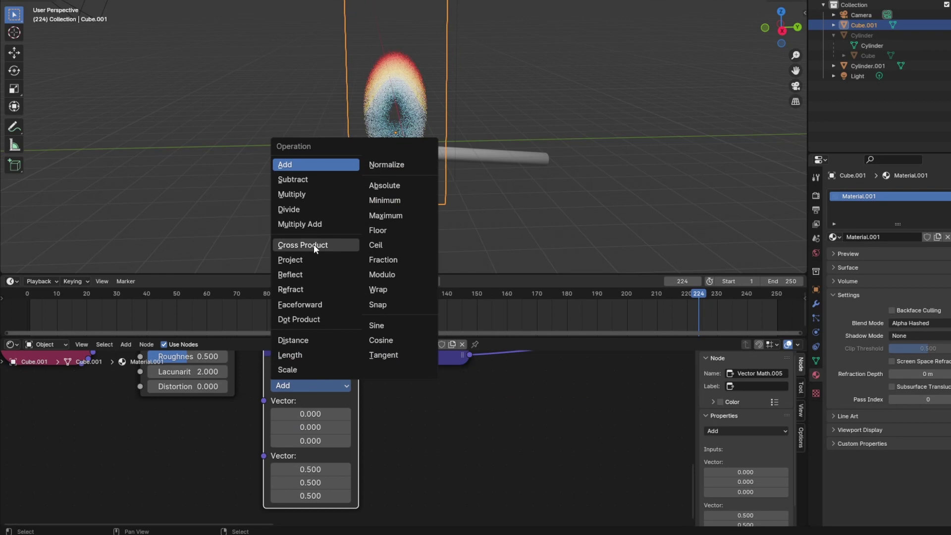
pyautogui.click(308, 182)
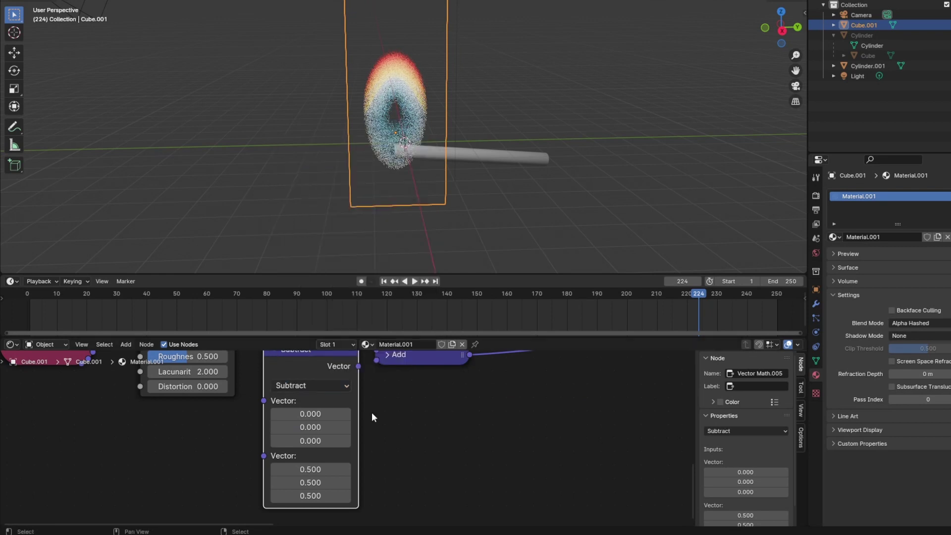
# Connect the Noise Texture's Color to the Subtract node's first vector, then collapse Subtract and position it next to the noise node
pyautogui.moveTo(437, 454); pyautogui.dragTo(472, 503, button='middle')
pyautogui.moveTo(340, 410); pyautogui.dragTo(356, 372)
pyautogui.moveTo(273, 429); pyautogui.dragTo(327, 408)
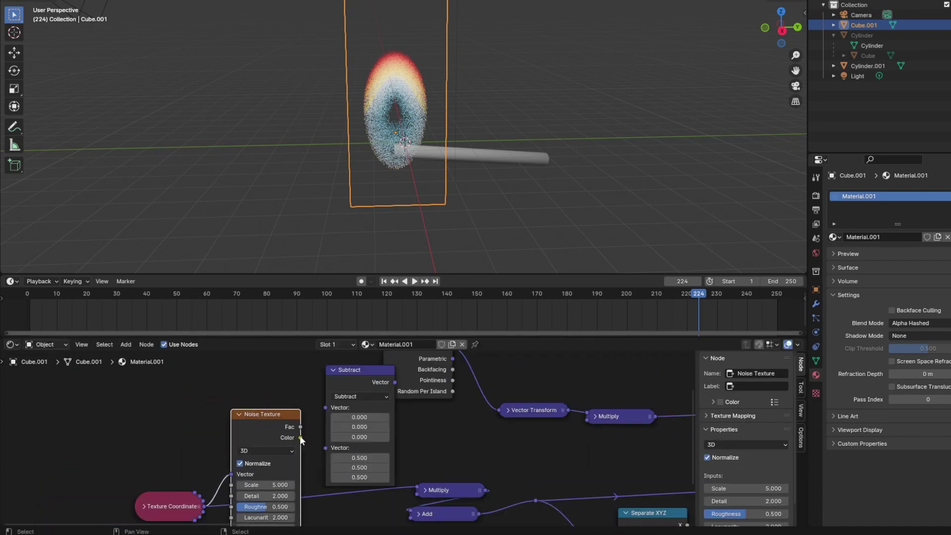
pyautogui.click(336, 370)
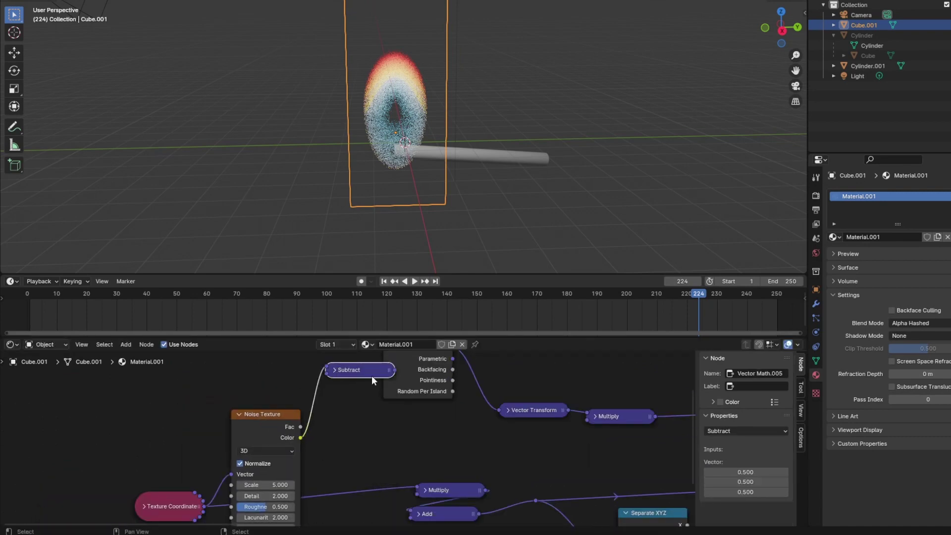
pyautogui.moveTo(371, 375); pyautogui.dragTo(360, 428)
# Duplicate the Subtract node below itself, change the copy to Scale, and feed it the Subtract output
pyautogui.hotkey('shift', 'd')
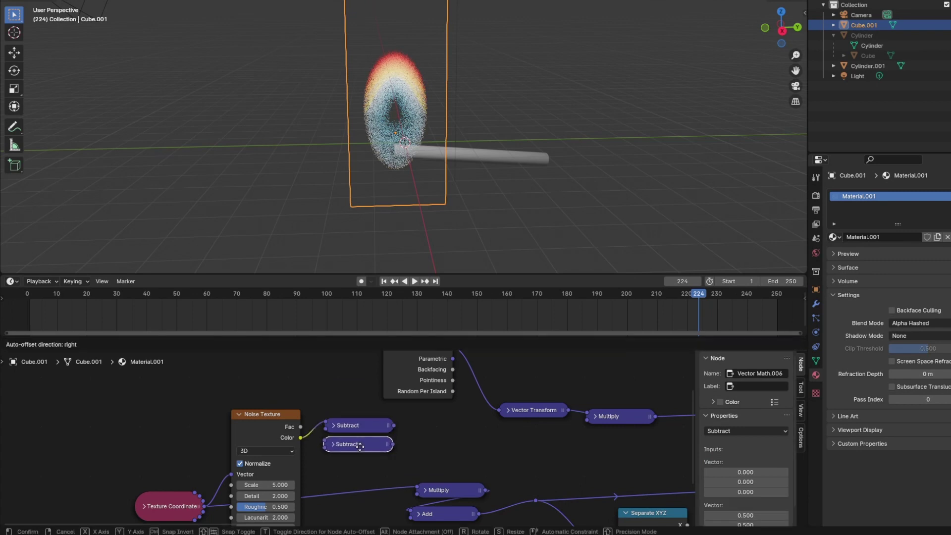
pyautogui.click(361, 447)
pyautogui.click(329, 448)
pyautogui.click(341, 472)
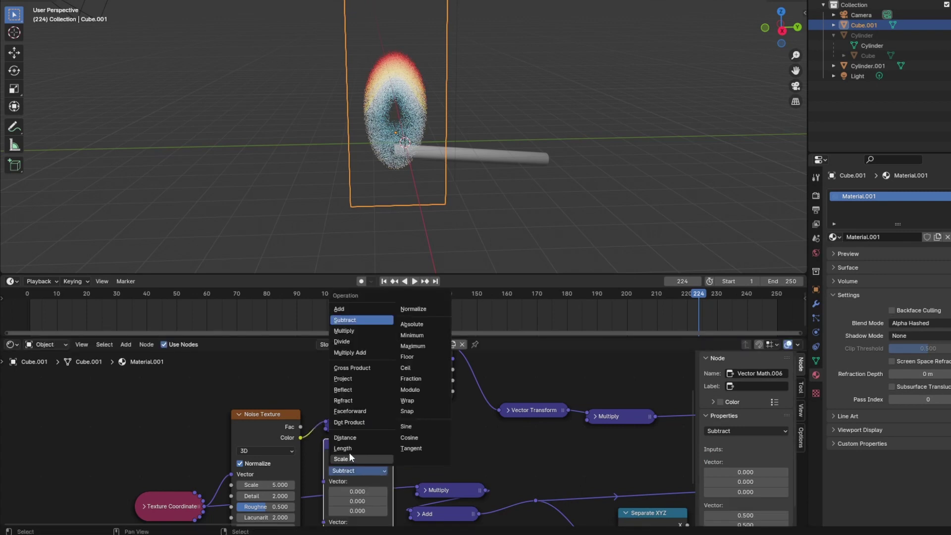
pyautogui.click(342, 458)
pyautogui.click(329, 445)
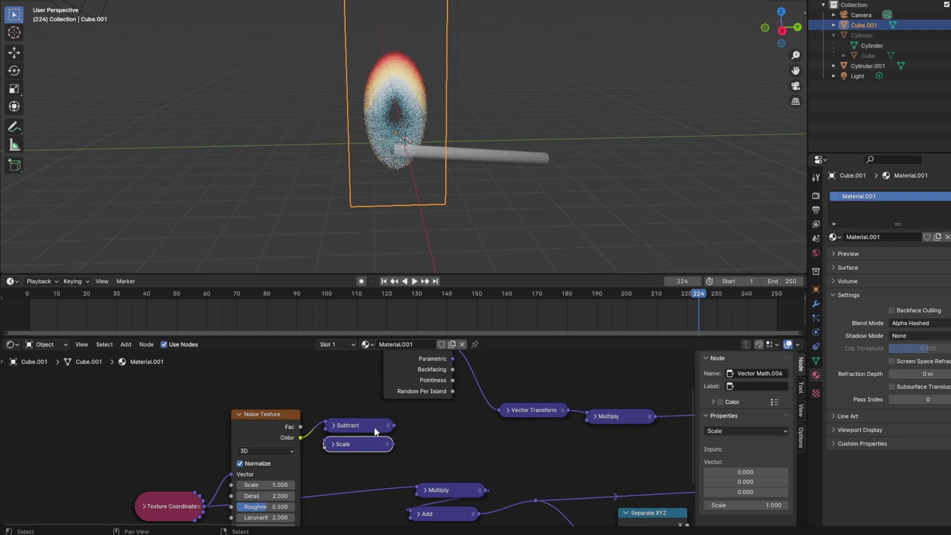
pyautogui.moveTo(394, 425); pyautogui.dragTo(323, 442)
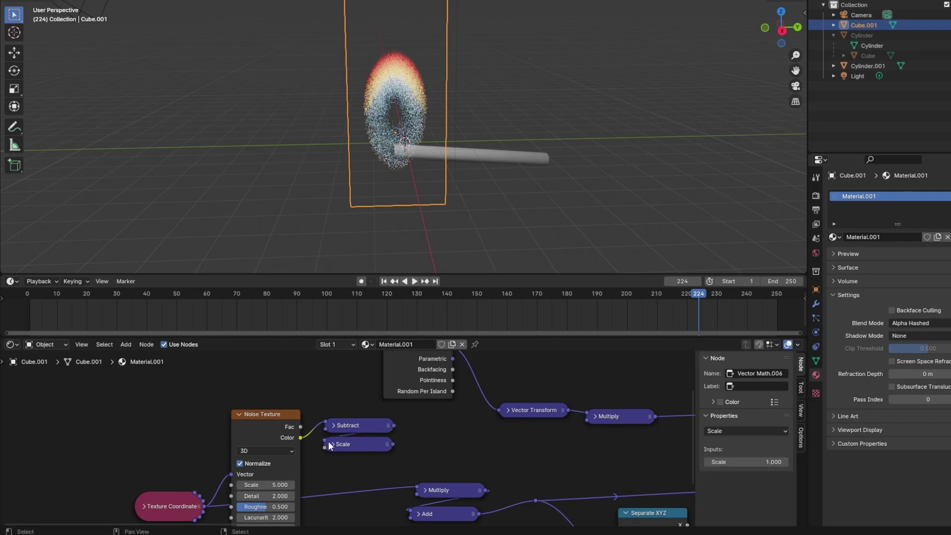
# Duplicate the Scale node as a Multiply node fed by the Scale output, and collapse both nodes
pyautogui.click(330, 445)
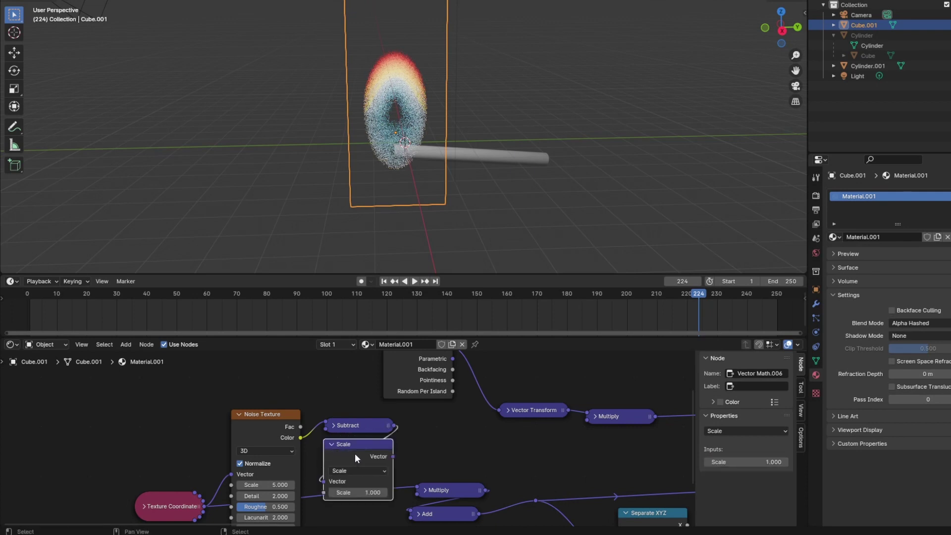
pyautogui.hotkey('shift', 'd')
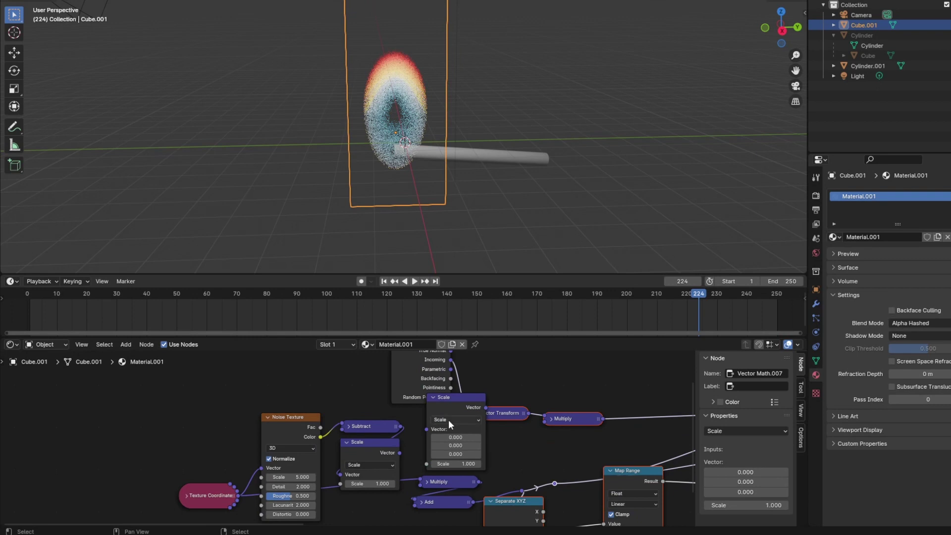
pyautogui.click(448, 420)
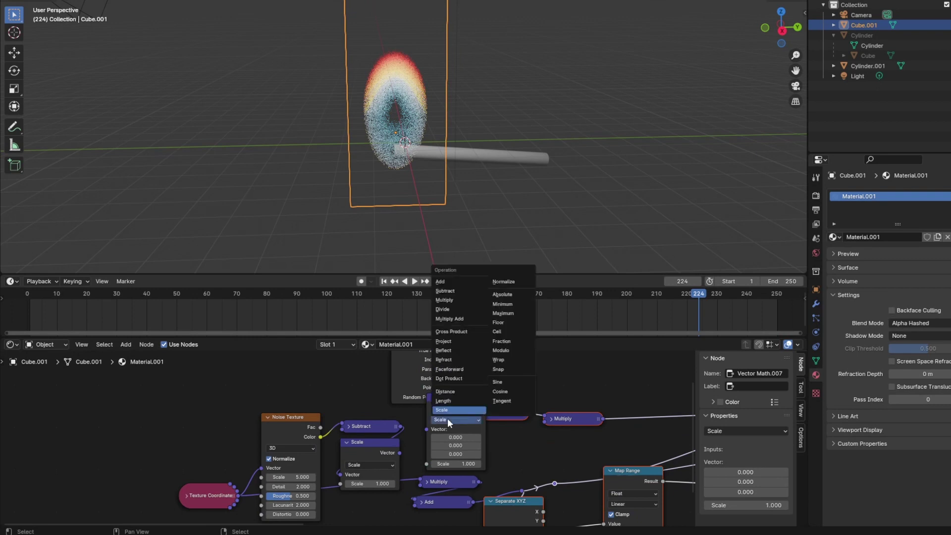
pyautogui.click(456, 300)
pyautogui.moveTo(400, 452); pyautogui.dragTo(437, 452)
pyautogui.press('h')
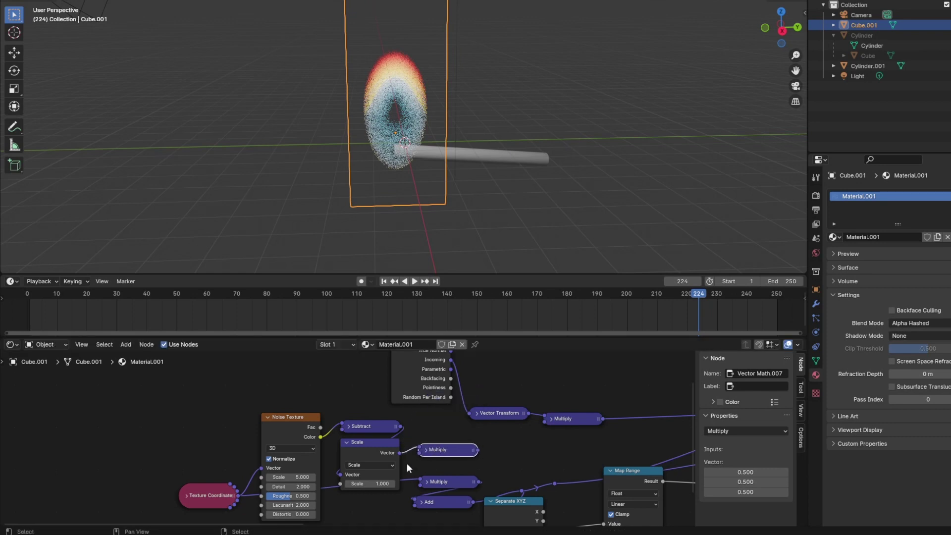
pyautogui.click(347, 442)
# Set the second vector of the Multiply node after Scale to 1 on all axes and leave the node collapsed
pyautogui.moveTo(602, 450); pyautogui.dragTo(397, 435, button='middle')
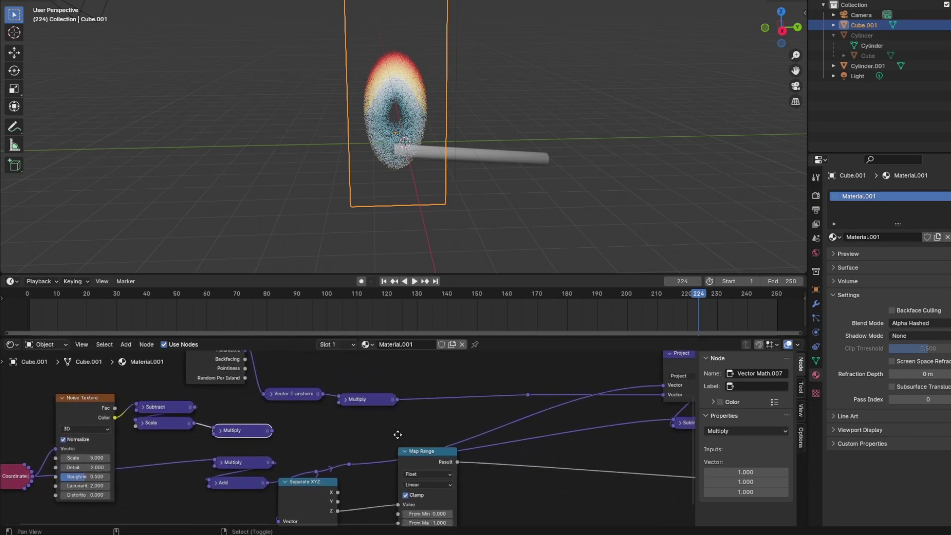
pyautogui.click(221, 430)
pyautogui.scroll(2, 248, 475)
pyautogui.moveTo(277, 461); pyautogui.dragTo(309, 410, button='middle')
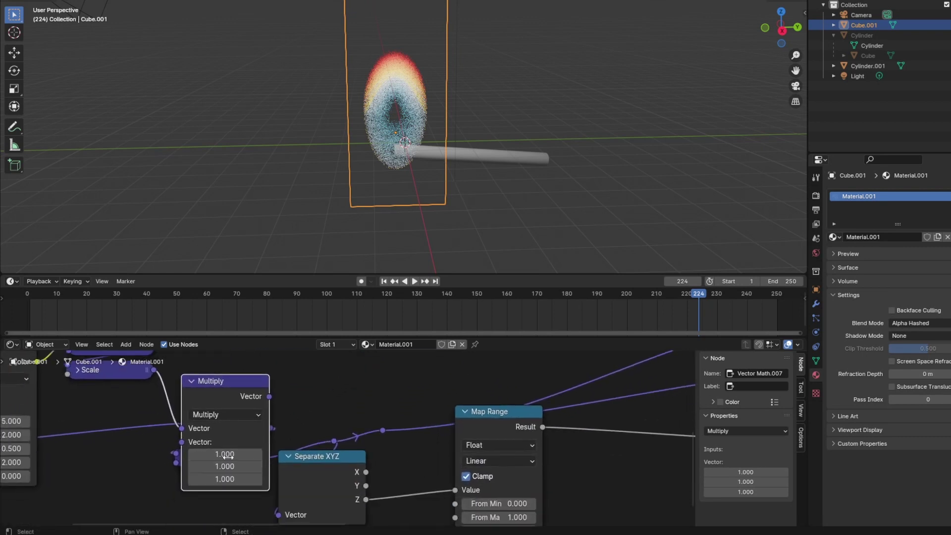
pyautogui.click(190, 381)
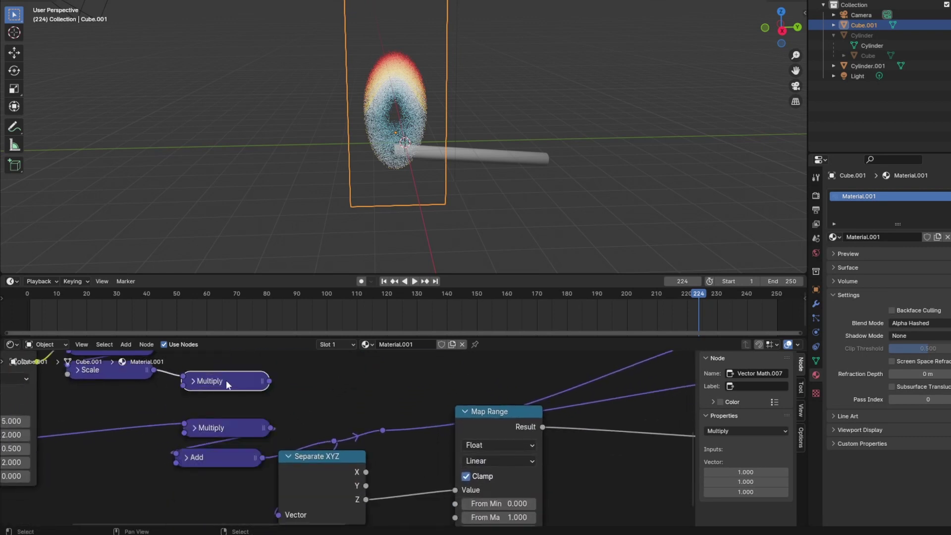
# Collapse the Geometry, Noise Texture and Separate XYZ nodes and stack the Geometry and noise chains compactly
pyautogui.scroll(-3, 225, 380)
pyautogui.moveTo(302, 405); pyautogui.dragTo(311, 446, button='middle')
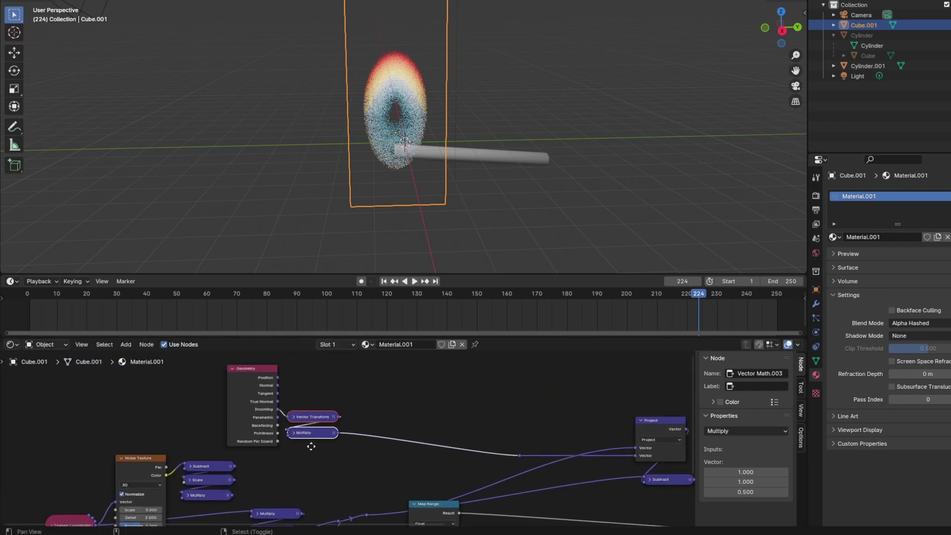
pyautogui.click(231, 368)
pyautogui.moveTo(245, 375); pyautogui.dragTo(308, 389)
pyautogui.moveTo(315, 463); pyautogui.dragTo(360, 384, button='middle')
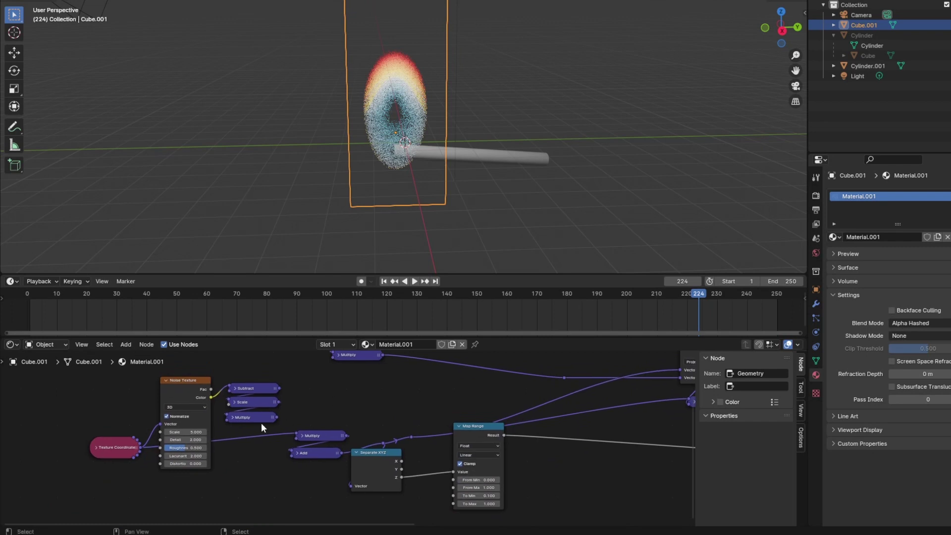
pyautogui.moveTo(115, 443); pyautogui.dragTo(122, 449)
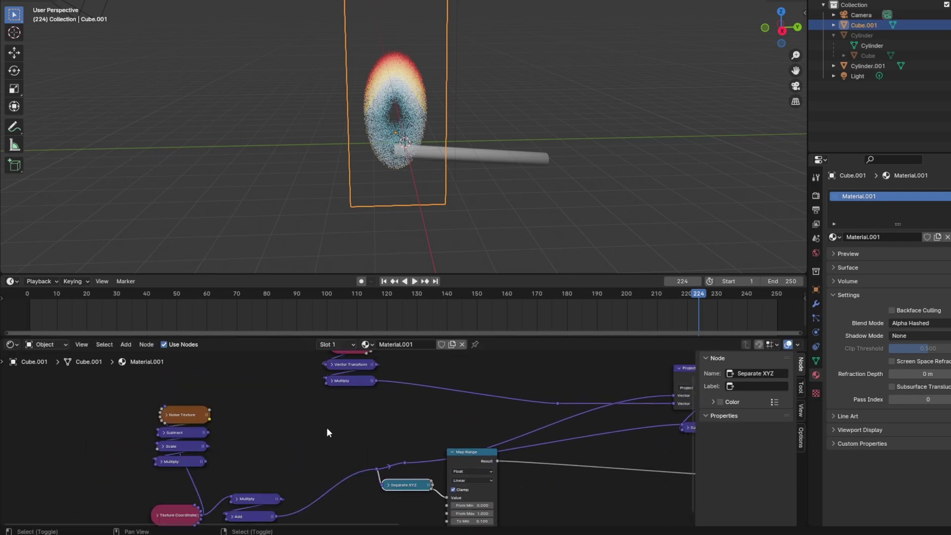
# Add a Vector Math node set to Add beside the noise chain and connect the coordinate offset Add node's output to its first vector
pyautogui.hotkey('shift', 'a')
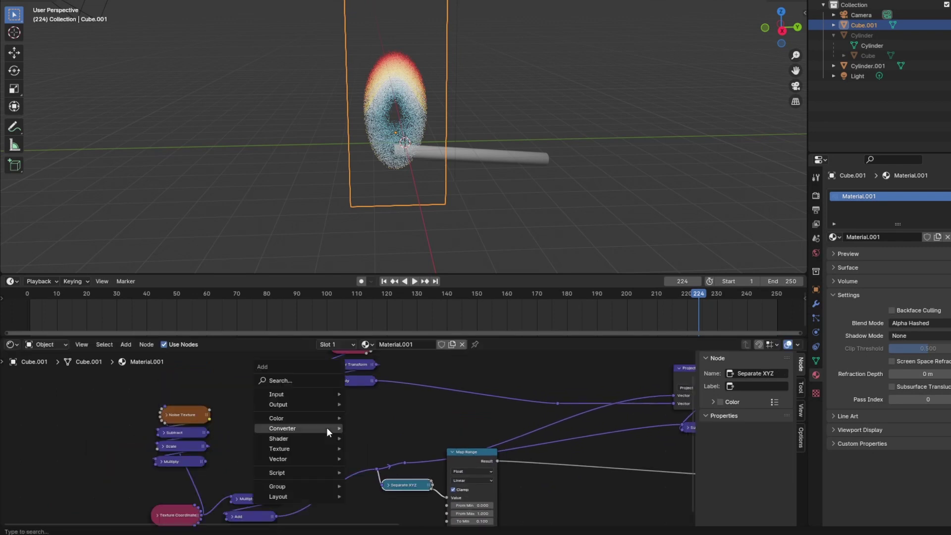
pyautogui.moveTo(327, 428)
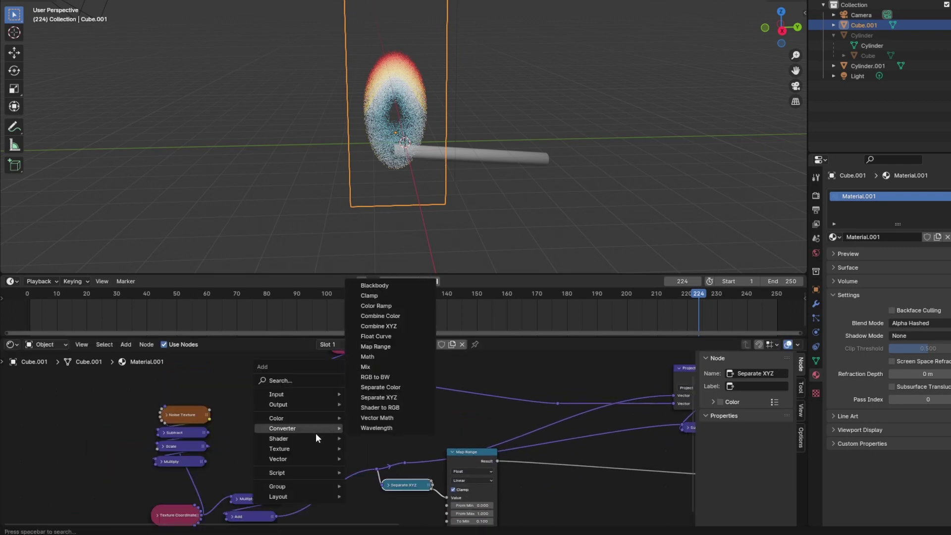
pyautogui.moveTo(304, 449)
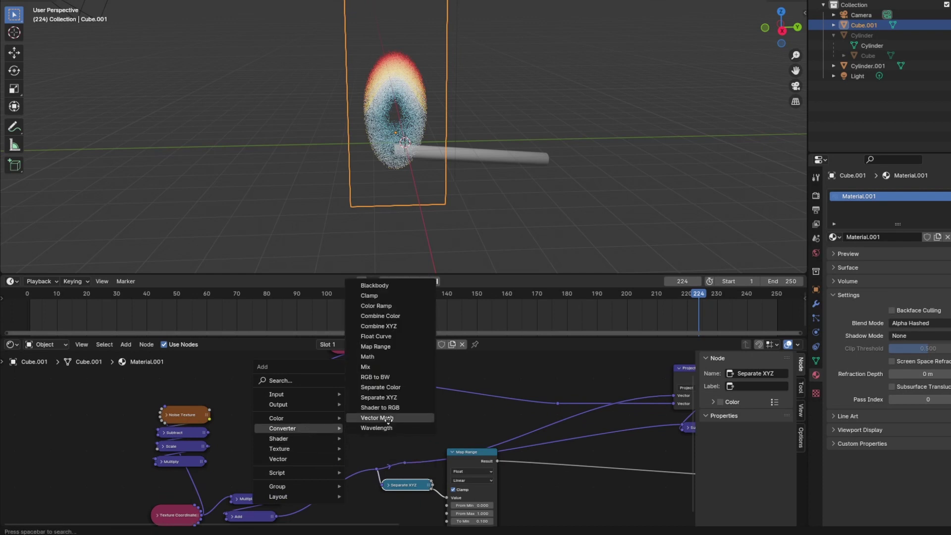
pyautogui.click(376, 418)
pyautogui.click(257, 400)
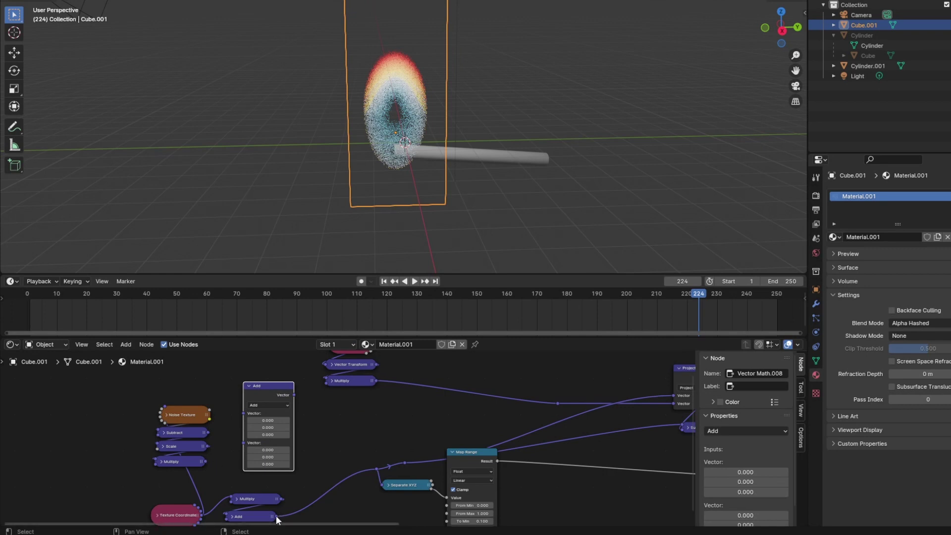
pyautogui.moveTo(276, 515); pyautogui.dragTo(243, 414)
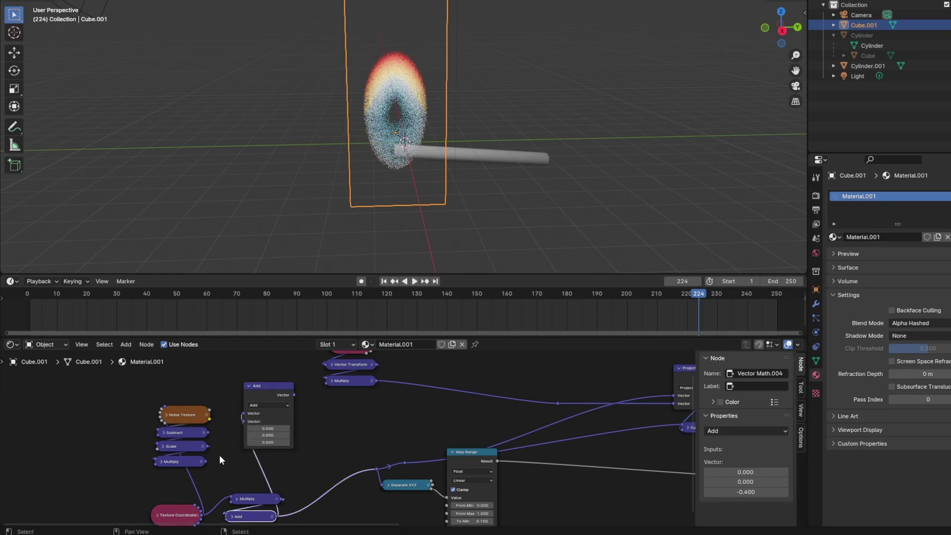
# Connect the noise chain's Multiply output to the new Add node's second vector and insert that Add before Separate XYZ
pyautogui.click(206, 462)
pyautogui.moveTo(212, 463); pyautogui.dragTo(243, 423)
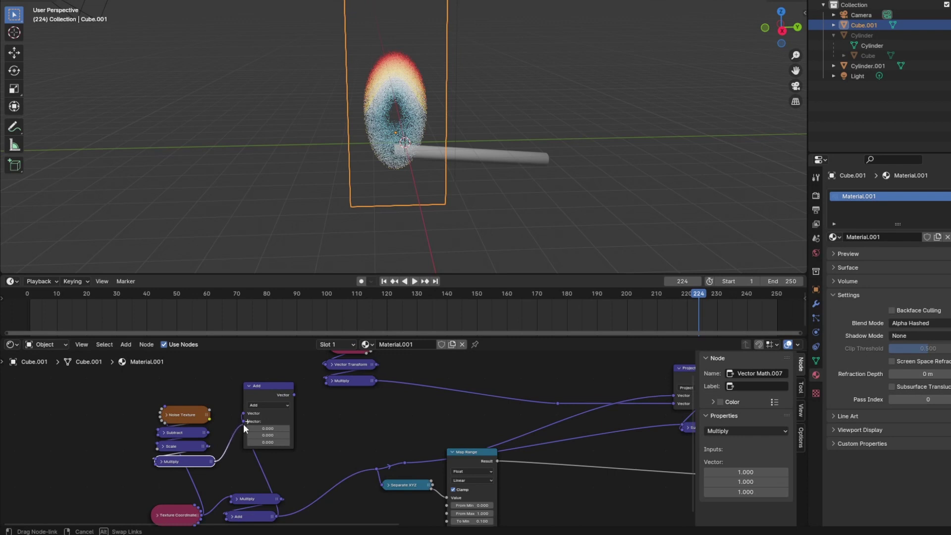
pyautogui.click(243, 423)
pyautogui.moveTo(294, 395); pyautogui.dragTo(375, 468)
# Duplicate the Add node onto the link after Vector Transform's Multiply, feed it the noise output, and collapse both Add nodes
pyautogui.hotkey('shift', 'd')
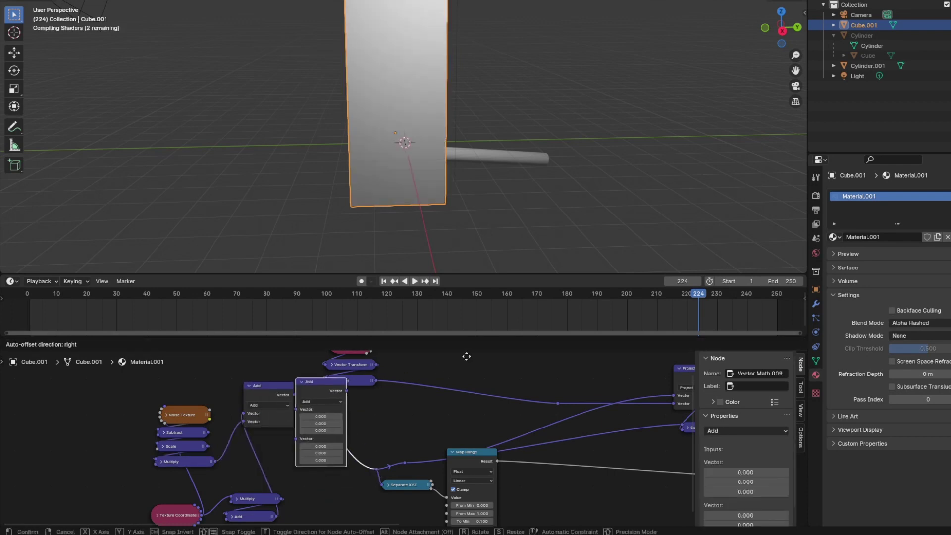
pyautogui.click(445, 366)
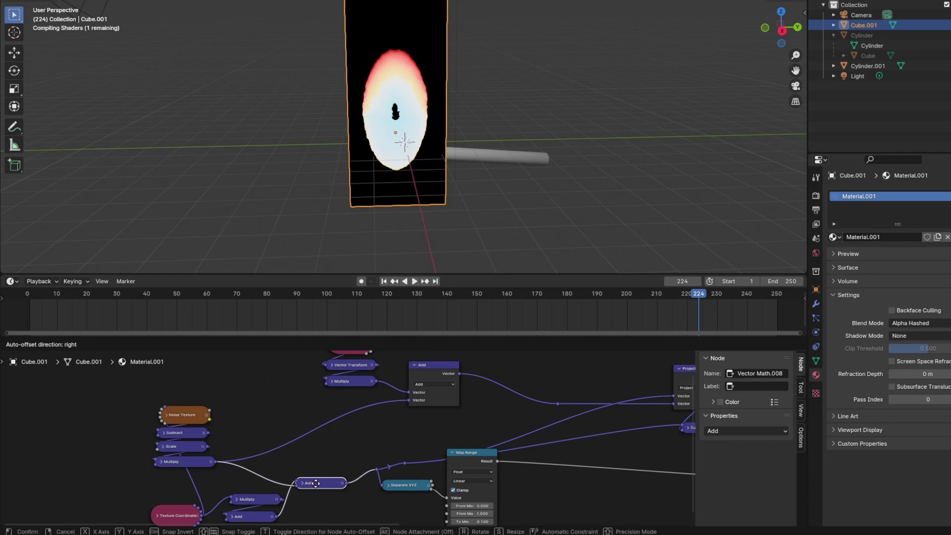
pyautogui.moveTo(315, 483); pyautogui.dragTo(328, 486)
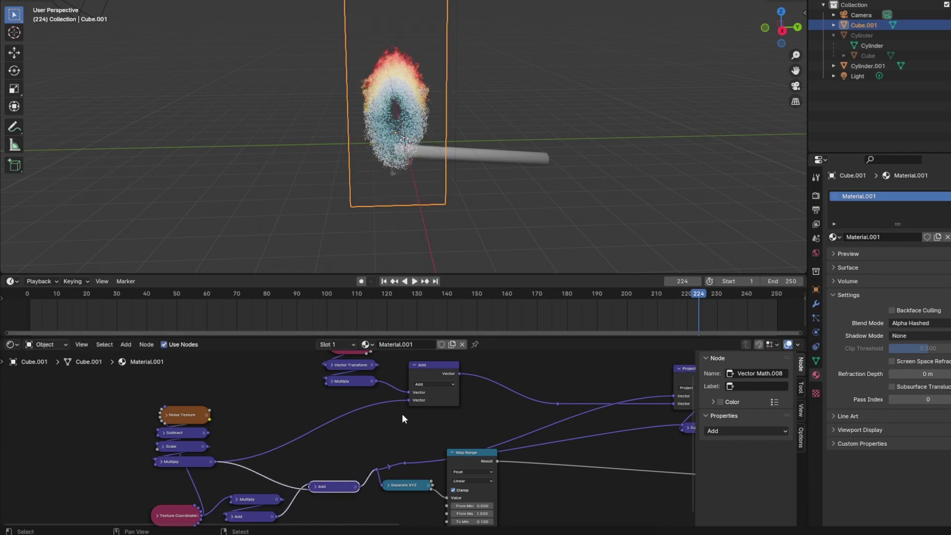
pyautogui.click(415, 366)
pyautogui.moveTo(436, 370); pyautogui.dragTo(355, 398)
# Set the Noise Texture's Scale to 0.8 and Detail to 1
pyautogui.click(177, 418)
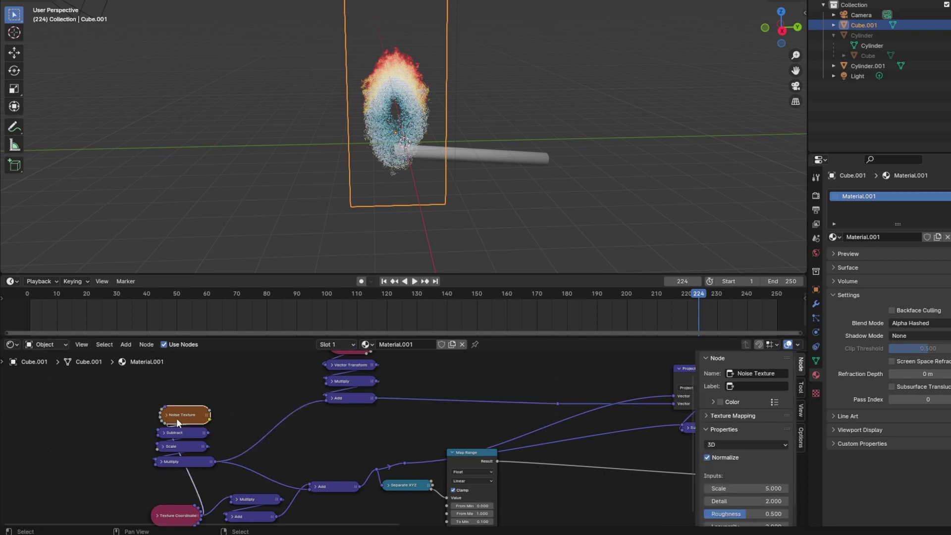
pyautogui.scroll(-1, 723, 478)
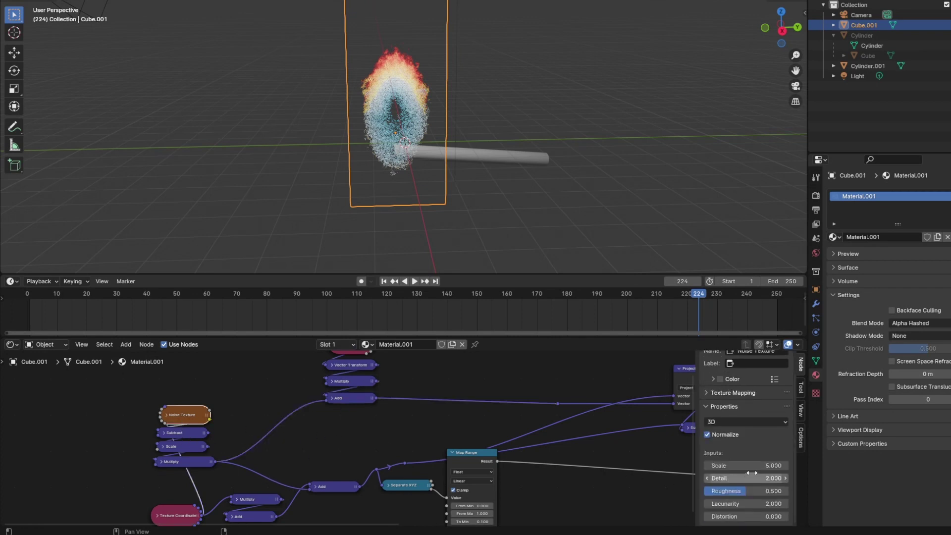
pyautogui.moveTo(753, 466); pyautogui.dragTo(686, 465)
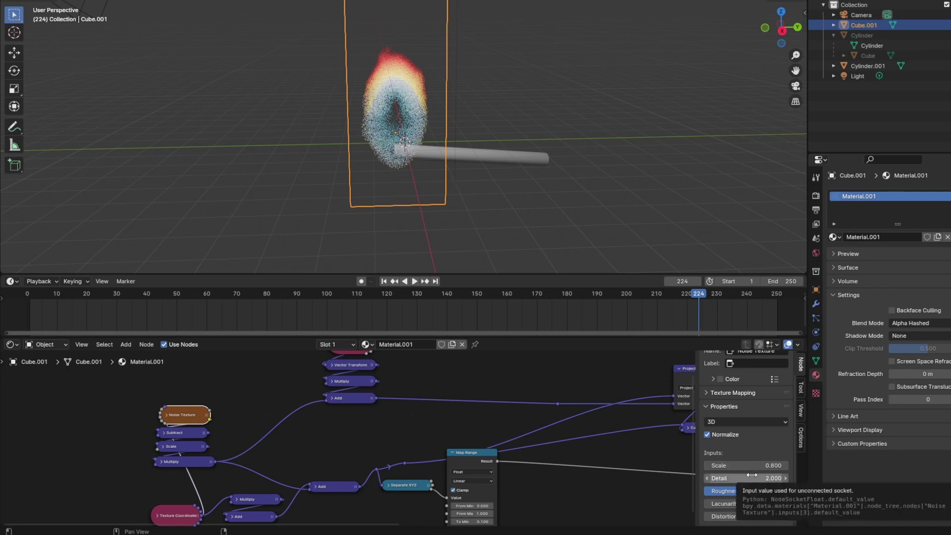
pyautogui.moveTo(752, 475)
pyautogui.mouseDown()
pyautogui.moveTo(741, 476)
pyautogui.moveTo(751, 477)
pyautogui.mouseUp()
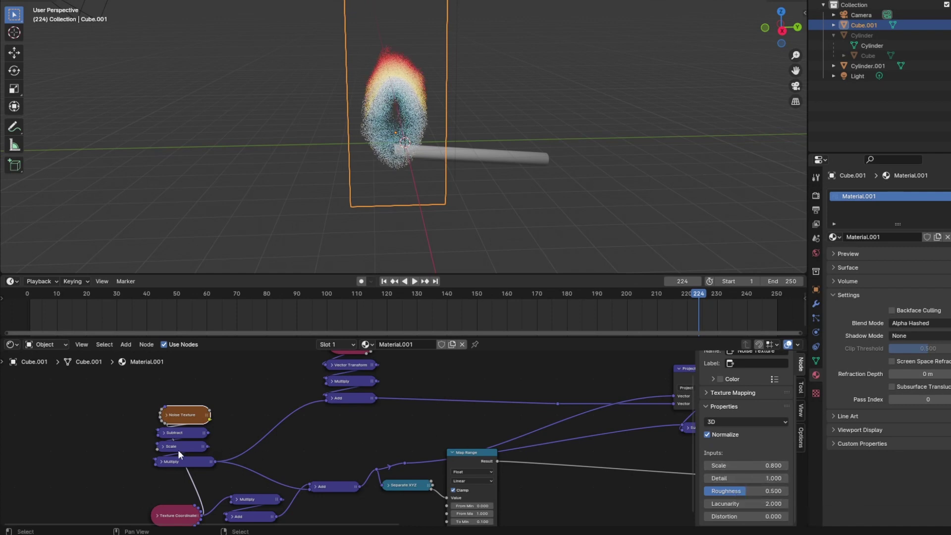
# Frame the Noise Texture, Subtract, Scale and Multiply nodes together and label the frame "distorting noise"
pyautogui.scroll(4, 179, 450)
pyautogui.moveTo(183, 449); pyautogui.dragTo(463, 429, button='middle')
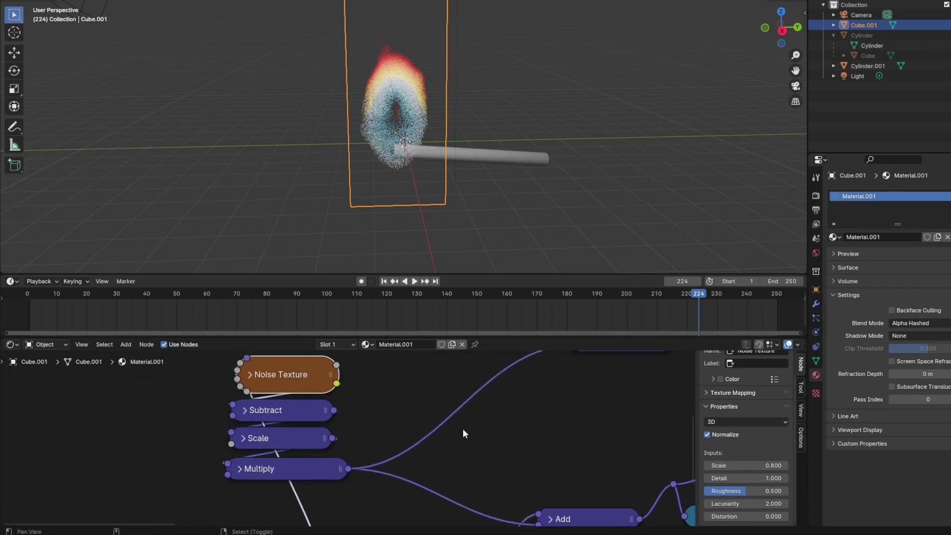
pyautogui.moveTo(200, 364); pyautogui.dragTo(361, 504)
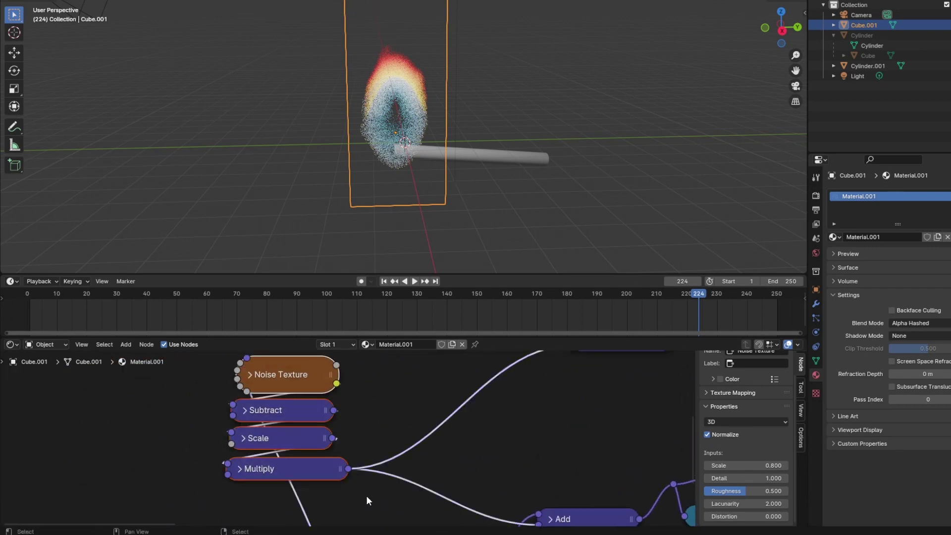
pyautogui.scroll(-3, 366, 496)
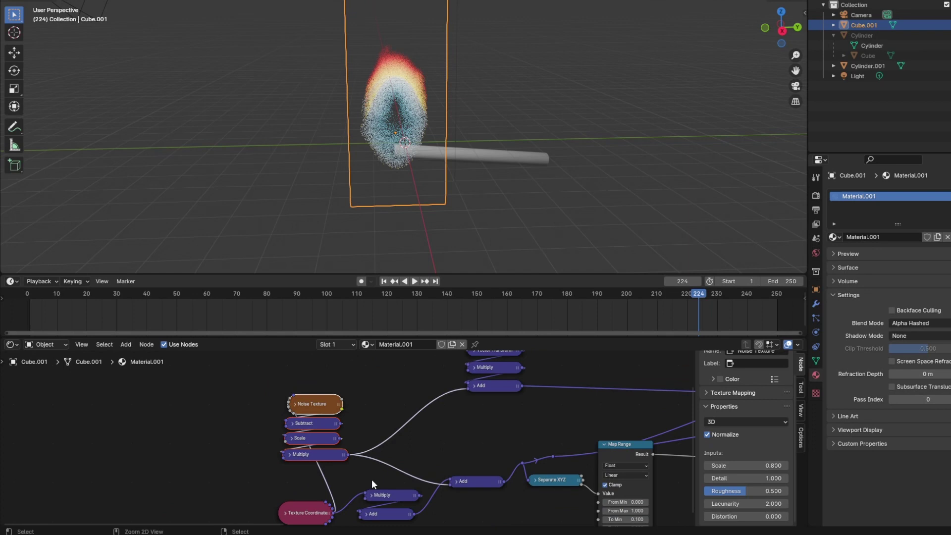
pyautogui.hotkey('ctrl', 'j')
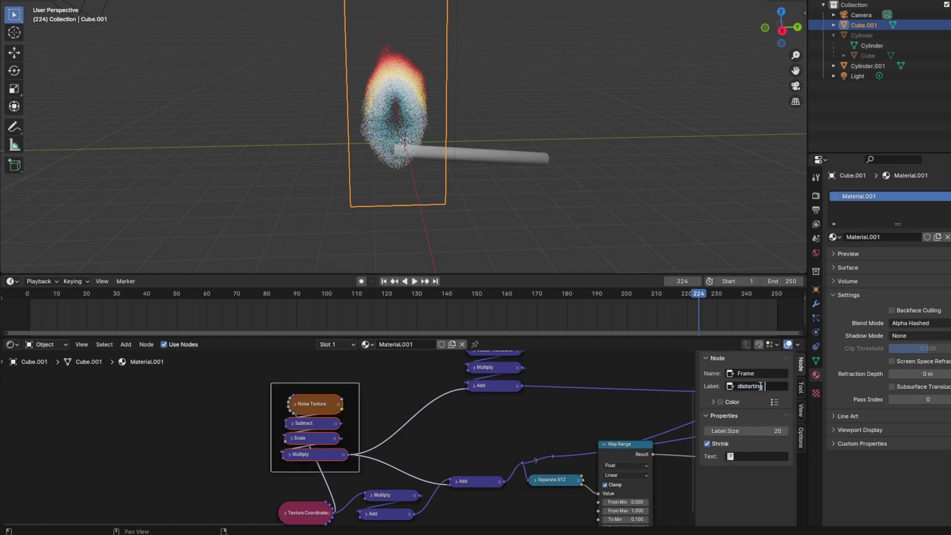
pyautogui.click(761, 386)
pyautogui.write('distorting noise')
pyautogui.press('Return')
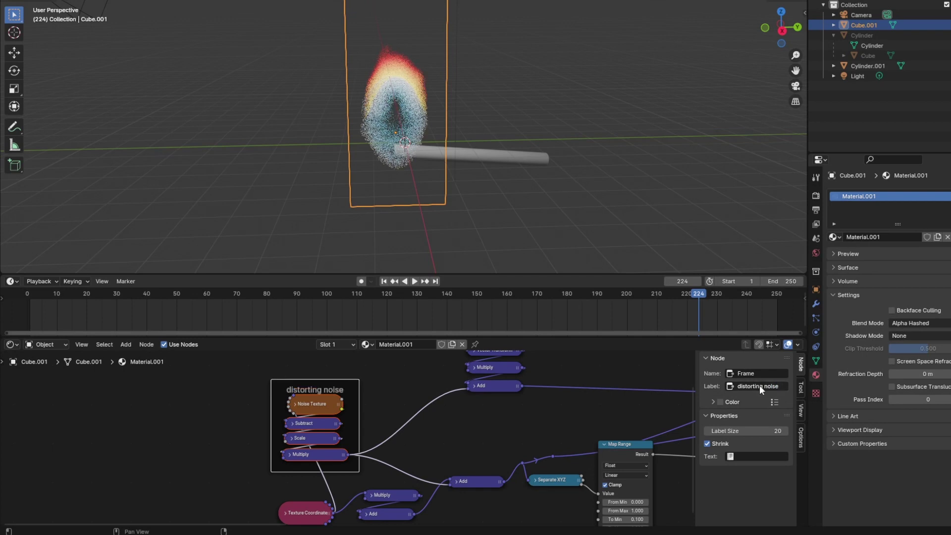
pyautogui.moveTo(340, 389); pyautogui.dragTo(347, 369)
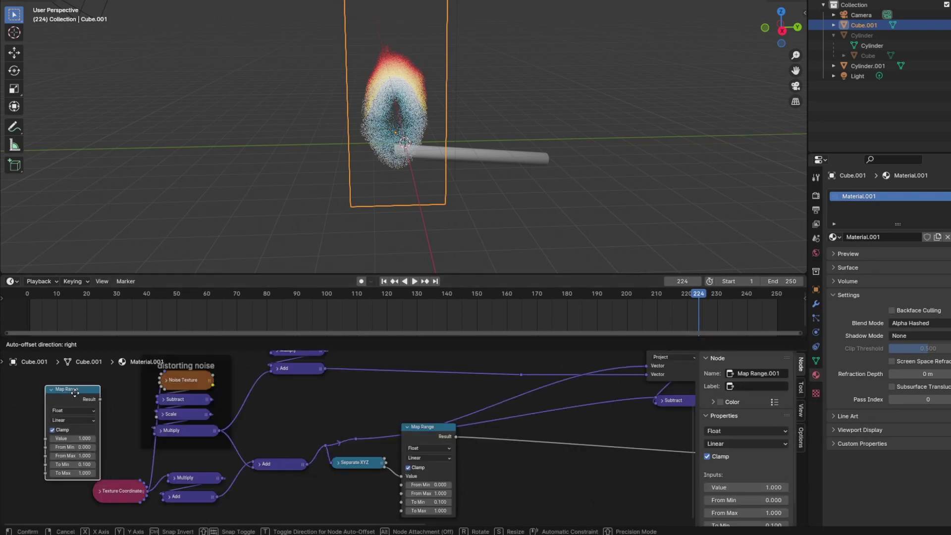
# Duplicate the Map Range and Separate XYZ nodes beside the noise frame and chain Texture Coordinate, Separate XYZ's Z output and Map Range's Value
pyautogui.click(75, 421)
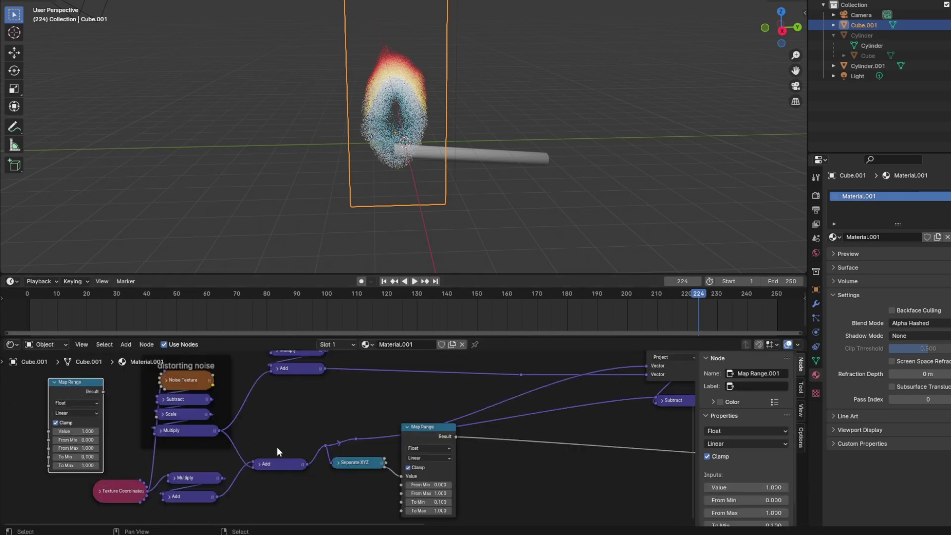
pyautogui.click(382, 467)
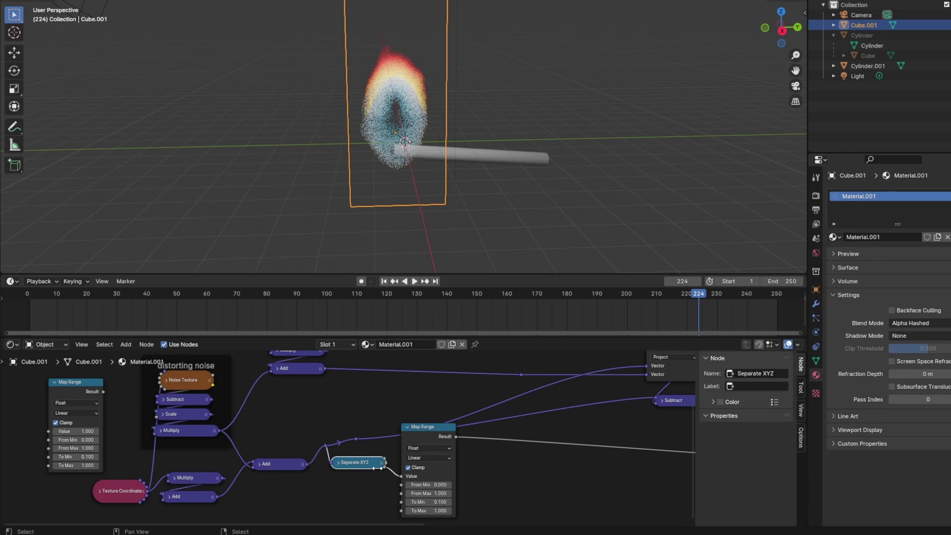
pyautogui.hotkey('shift', 'd')
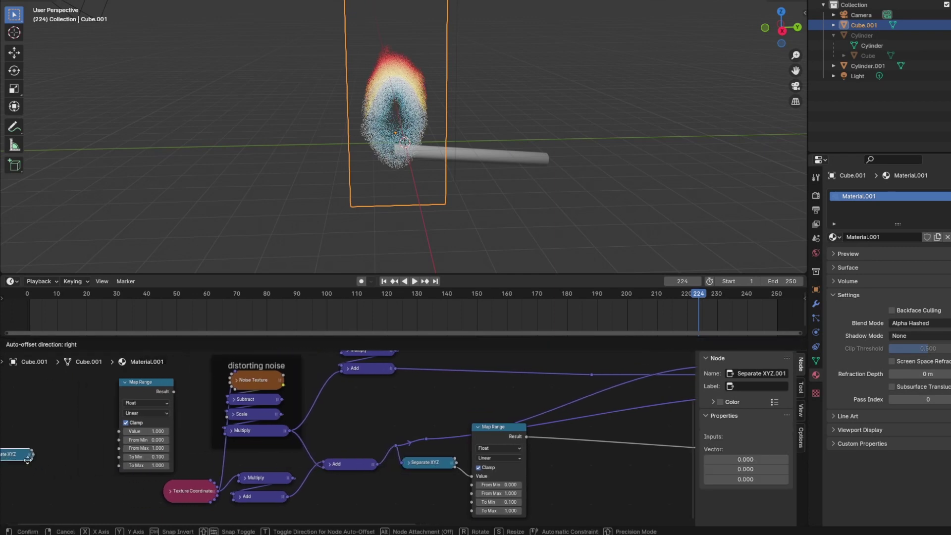
pyautogui.click(81, 428)
pyautogui.moveTo(96, 429); pyautogui.dragTo(121, 431)
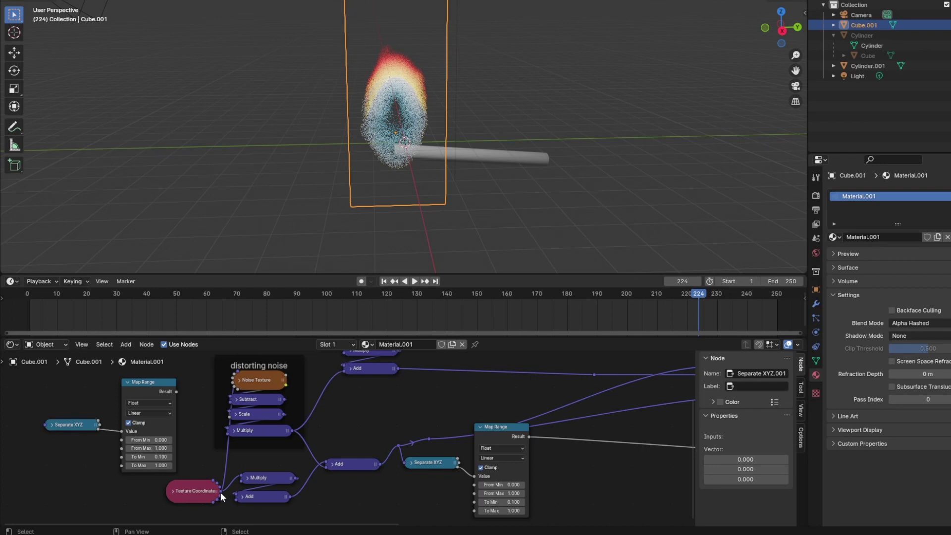
pyautogui.moveTo(221, 492); pyautogui.dragTo(46, 425)
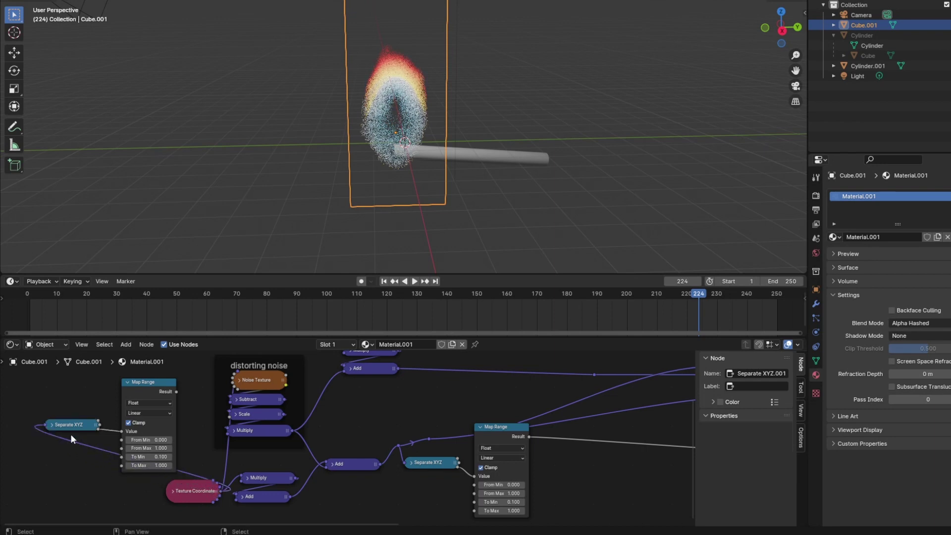
# Set the duplicated Map Range's From Min to -0.7 and To Min to 0.3, and connect its Result to the Scale node's scale
pyautogui.click(129, 440)
pyautogui.click(129, 440)
pyautogui.click(129, 440)
pyautogui.click(130, 440)
pyautogui.click(129, 440)
pyautogui.click(129, 440)
pyautogui.click(128, 440)
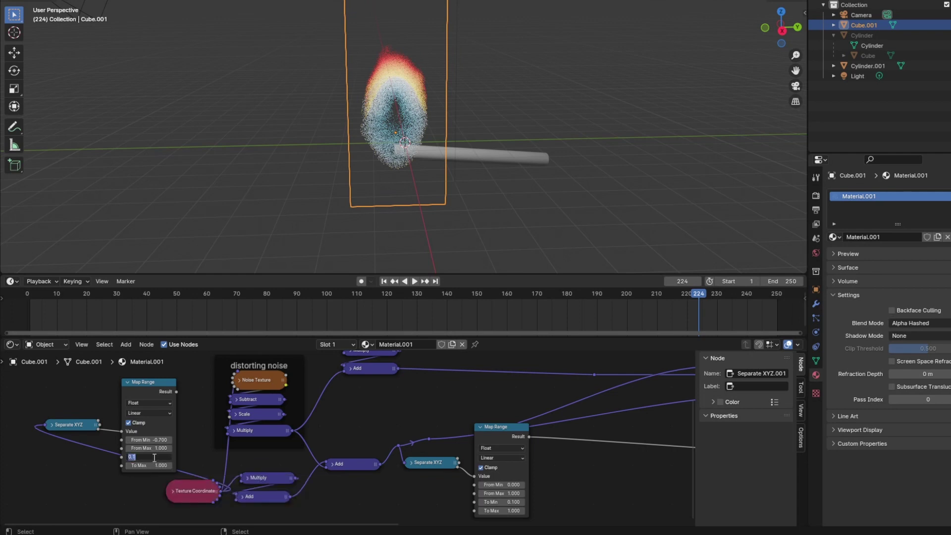
pyautogui.write('.3')
pyautogui.press('Return')
pyautogui.moveTo(176, 391); pyautogui.dragTo(227, 415)
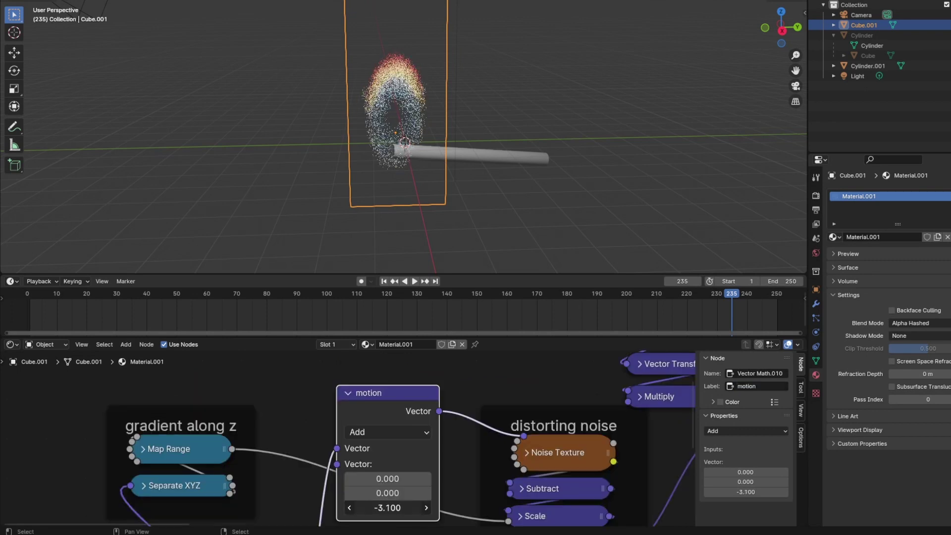
# At frame 1, set the Z value of the Add node labelled "motion" to 0 and keyframe its vector
pyautogui.moveTo(387, 508); pyautogui.dragTo(345, 508)
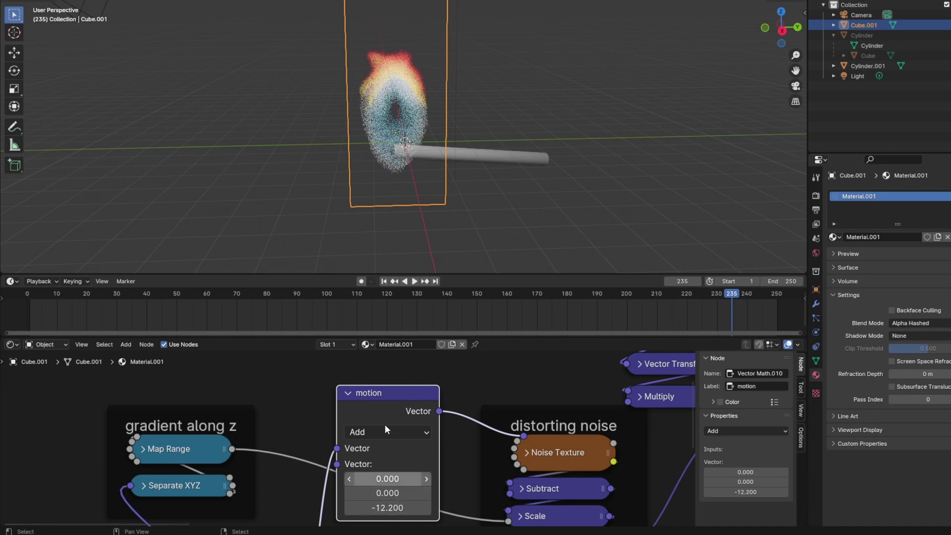
pyautogui.click(30, 296)
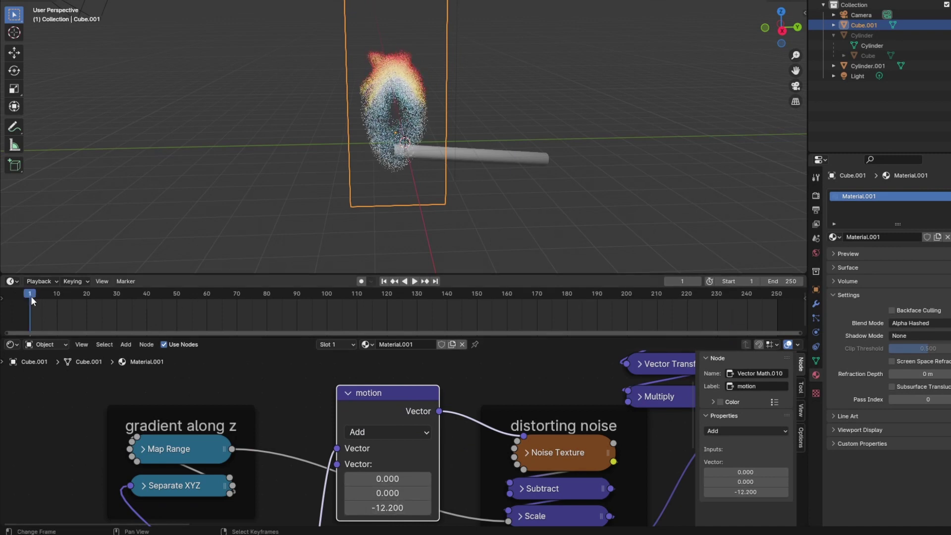
pyautogui.click(392, 510)
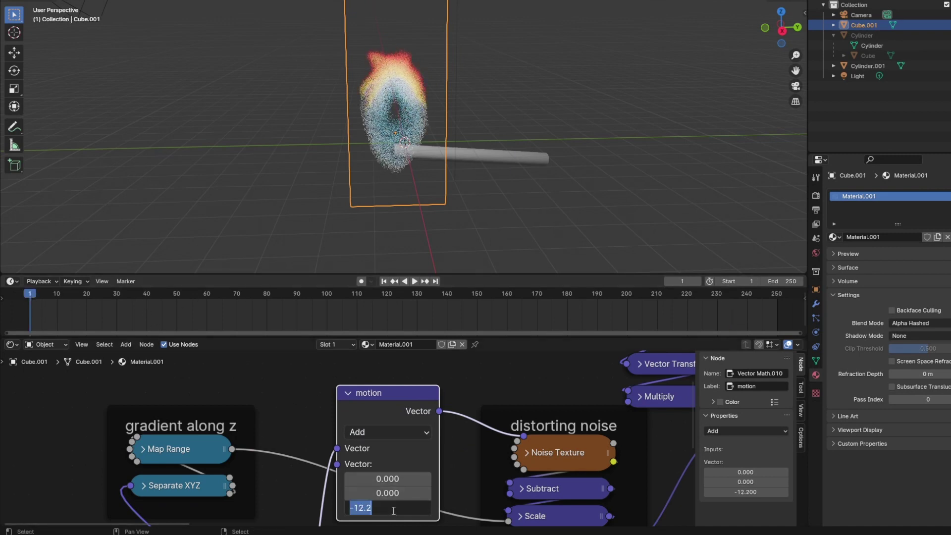
pyautogui.press('Return')
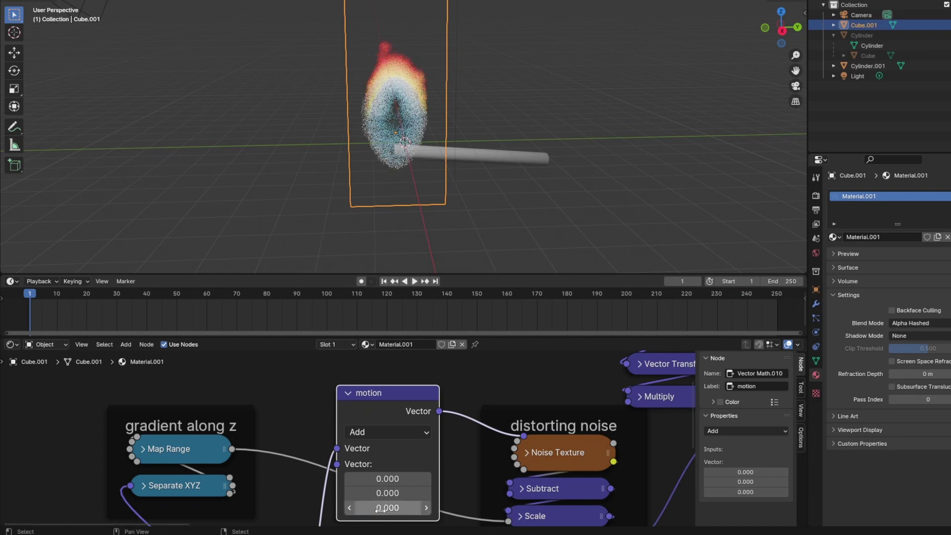
pyautogui.press('i')
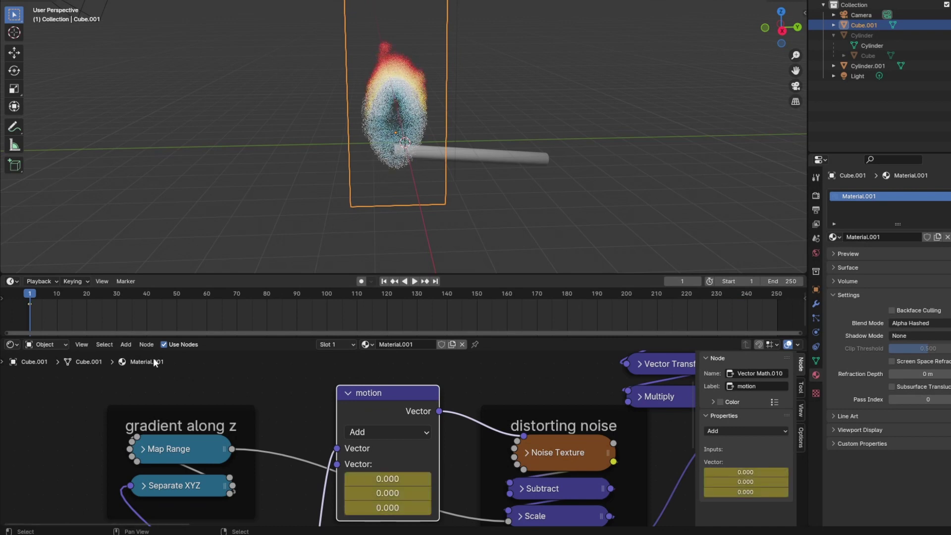
# At frame 61, set the motion node's Z value to -8.7 and keyframe its vector
pyautogui.click(209, 297)
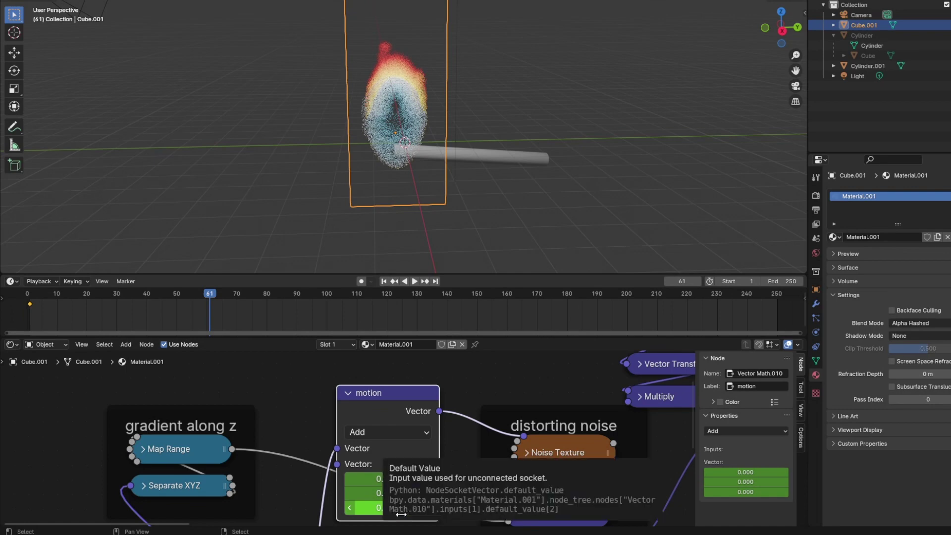
pyautogui.moveTo(401, 512); pyautogui.dragTo(350, 512)
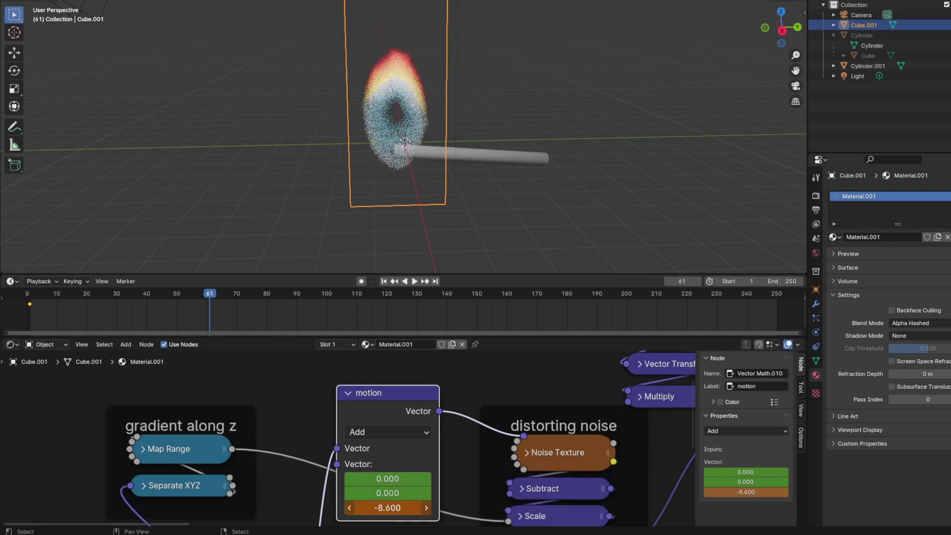
pyautogui.press('i')
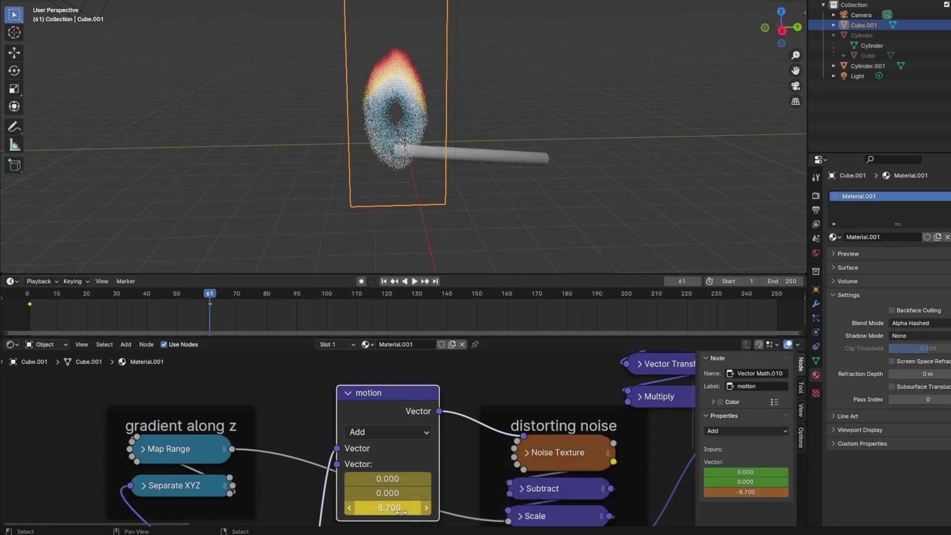
# Give the motion keyframes Linear interpolation and Linear Extrapolation
pyautogui.press('t')
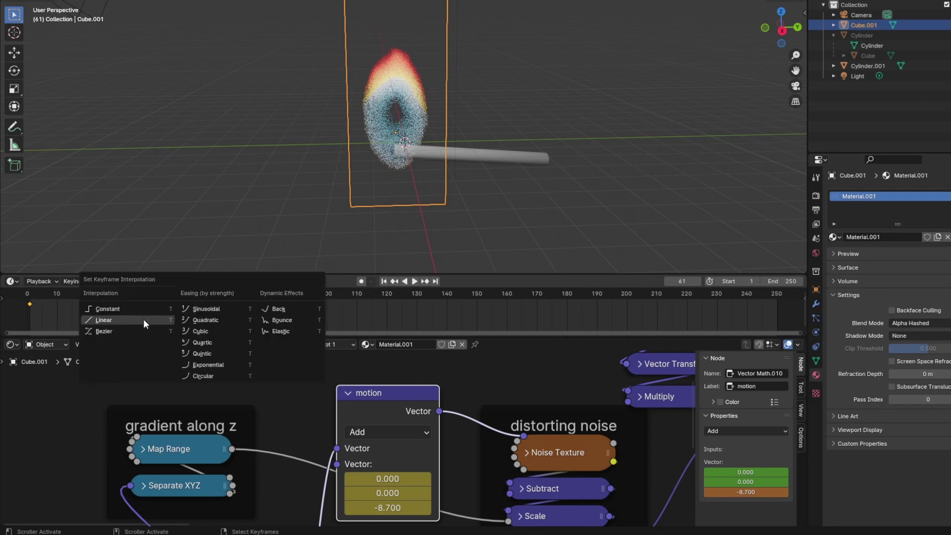
pyautogui.click(146, 323)
pyautogui.hotkey('shift', 'e')
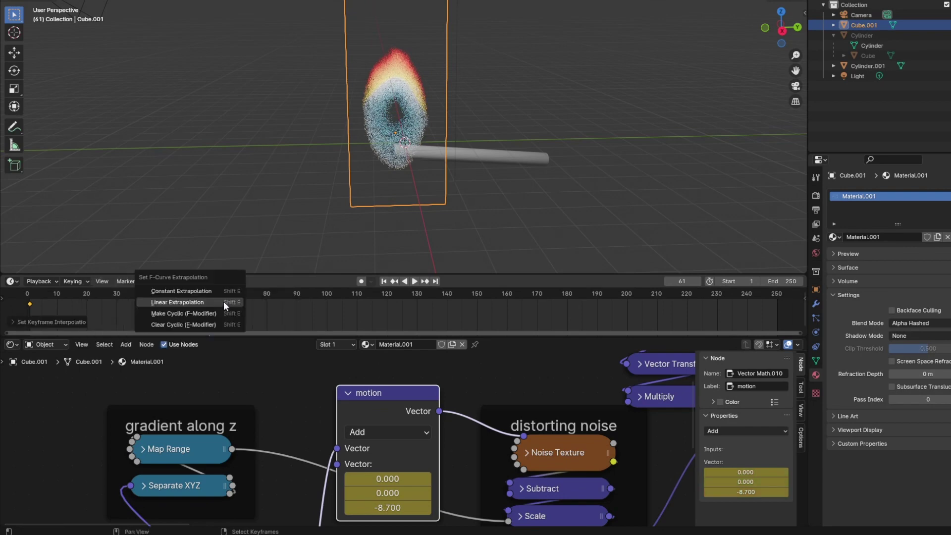
pyautogui.click(223, 301)
# Play the flame animation and move the flame box slightly down along the Z axis relative to the match
pyautogui.press('space')
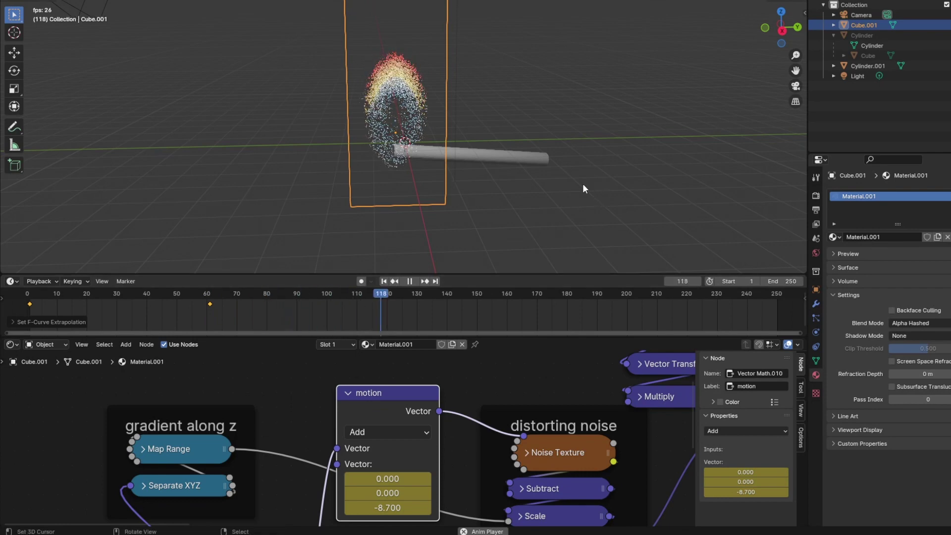
pyautogui.moveTo(604, 190); pyautogui.dragTo(529, 177, button='middle')
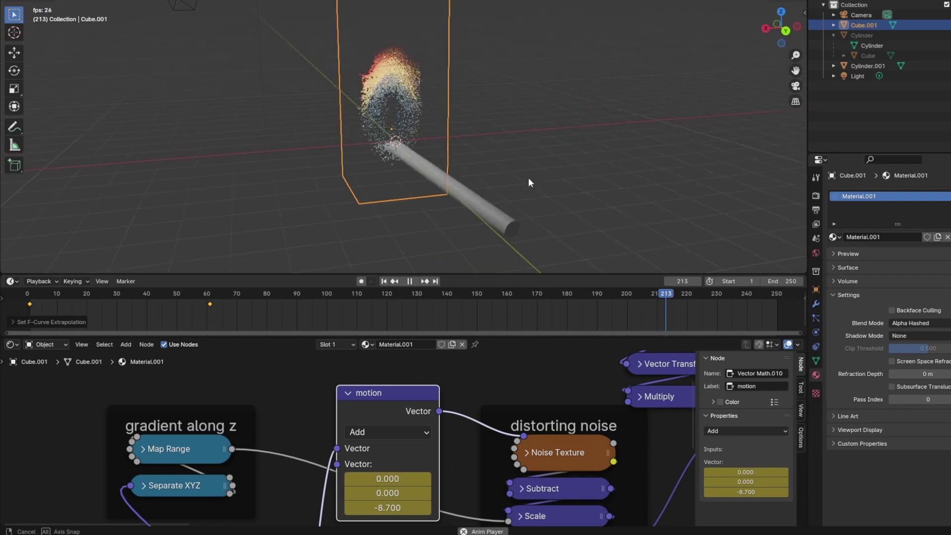
pyautogui.press('g')
pyautogui.press('z')
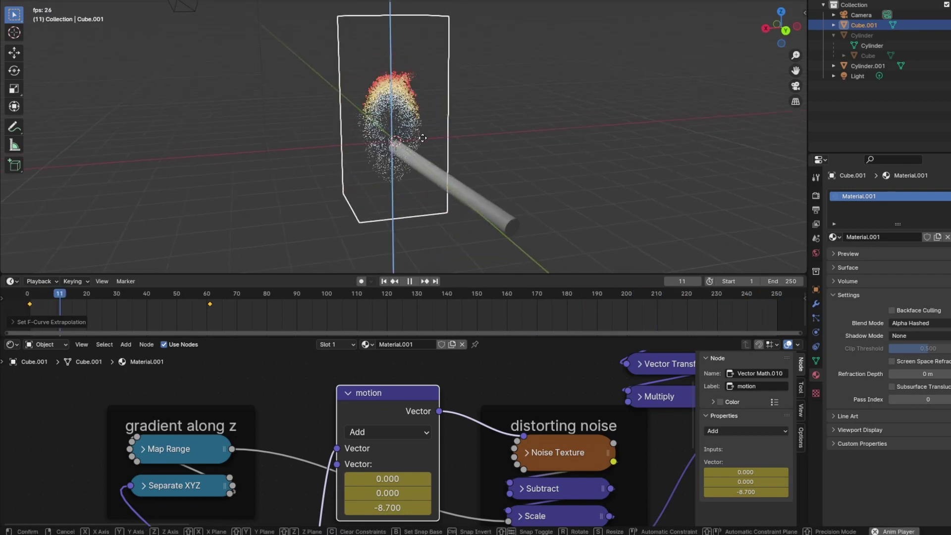
pyautogui.click(425, 133)
pyautogui.moveTo(417, 139); pyautogui.dragTo(495, 153, button='middle')
# Shift the Color Ramp's yellow stop toward the white stop and set the red stop's position to 0.636
pyautogui.scroll(-5, 563, 455)
pyautogui.moveTo(578, 454); pyautogui.dragTo(191, 373, button='middle')
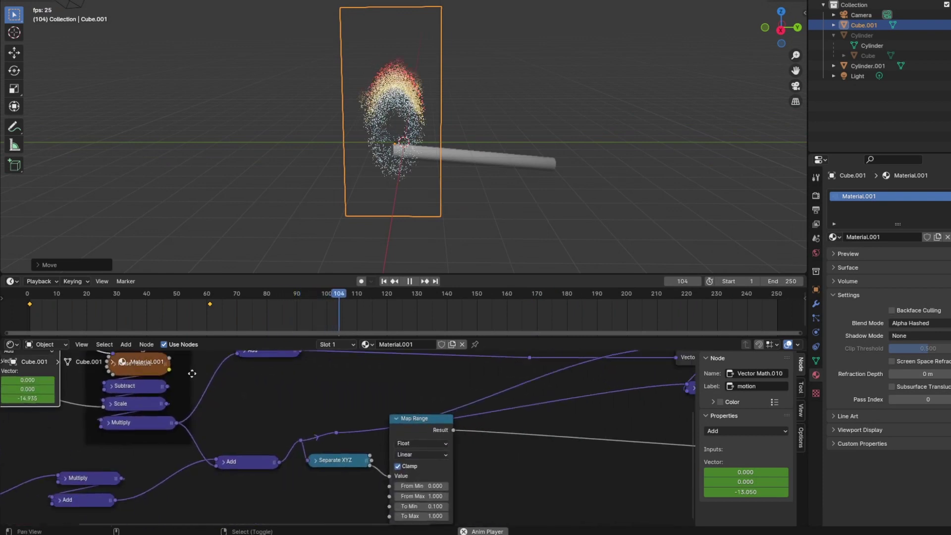
pyautogui.moveTo(689, 490); pyautogui.dragTo(408, 524, button='middle')
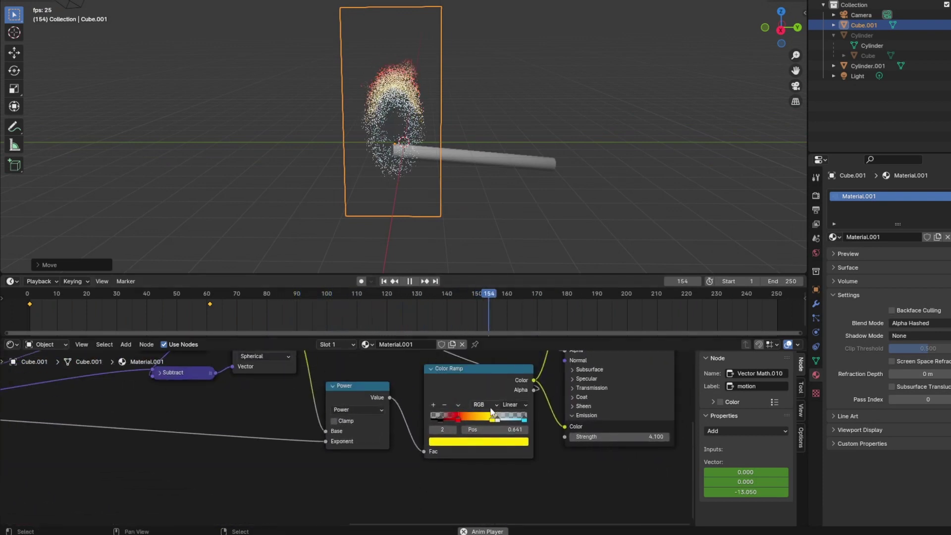
pyautogui.click(511, 418)
pyautogui.moveTo(491, 419)
pyautogui.mouseDown()
pyautogui.moveTo(468, 418)
pyautogui.moveTo(504, 418)
pyautogui.moveTo(492, 417)
pyautogui.mouseUp()
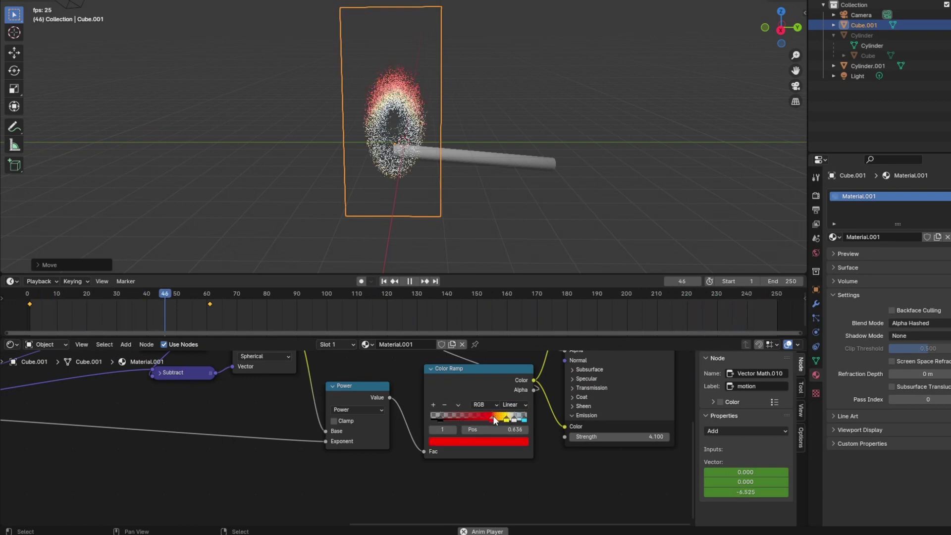
pyautogui.moveTo(483, 199); pyautogui.dragTo(510, 186, button='middle')
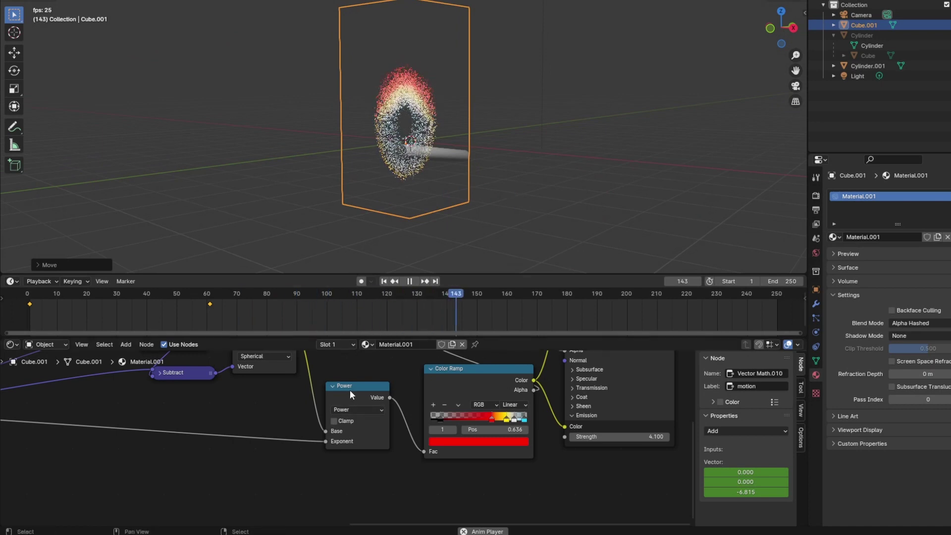
# Add a Math node below the Power node in the flame material
pyautogui.scroll(-1, 358, 388)
pyautogui.moveTo(357, 388); pyautogui.dragTo(385, 448, button='middle')
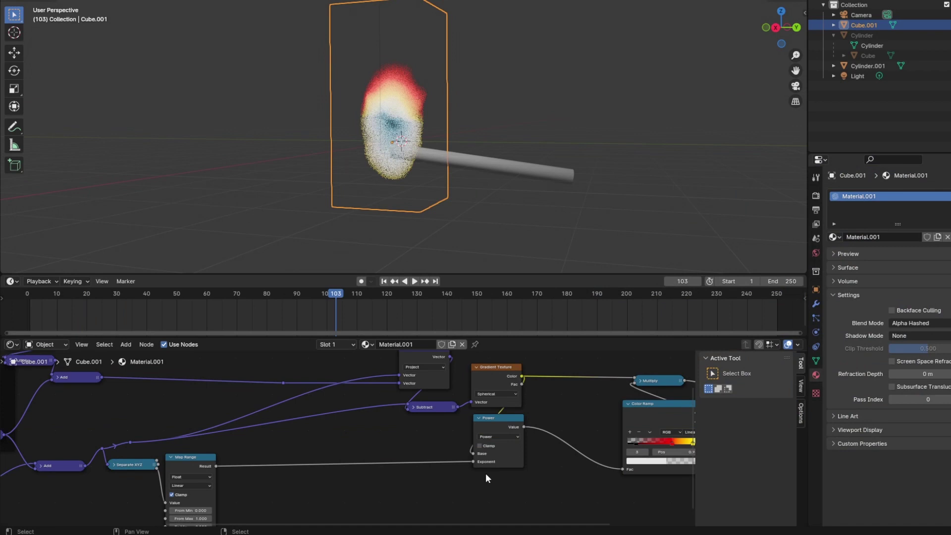
pyautogui.hotkey('shift', 'a')
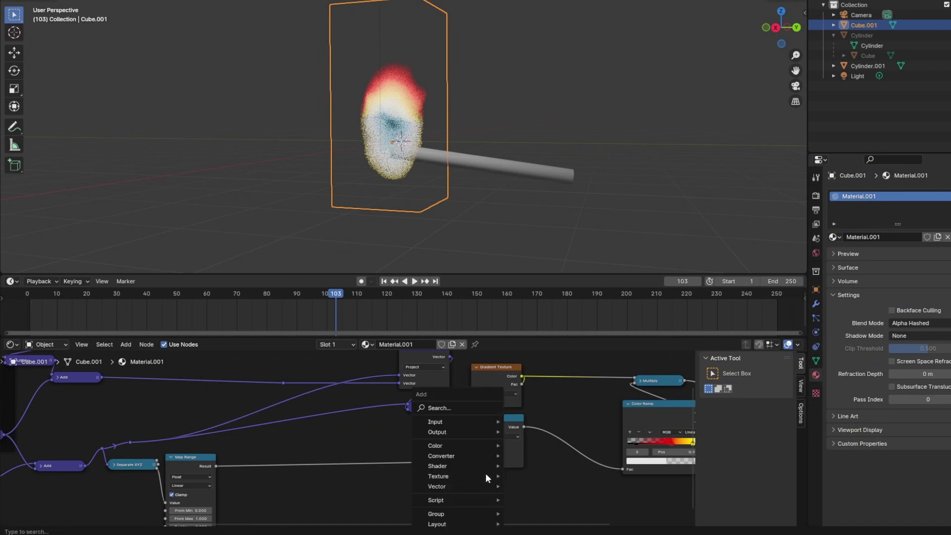
pyautogui.moveTo(468, 456)
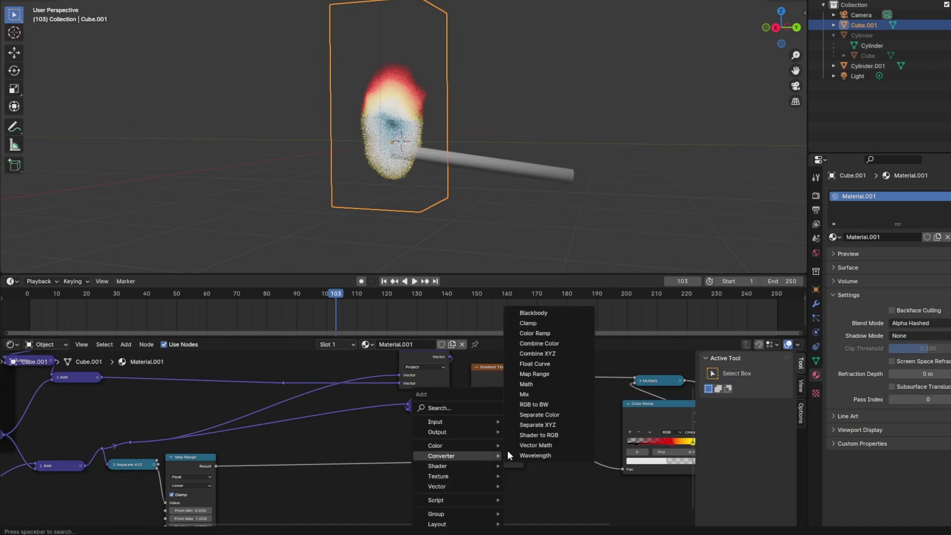
pyautogui.click(539, 385)
pyautogui.click(507, 486)
# Set the new Math node's operation to Add and place it between the Power and Color Ramp nodes
pyautogui.click(520, 493)
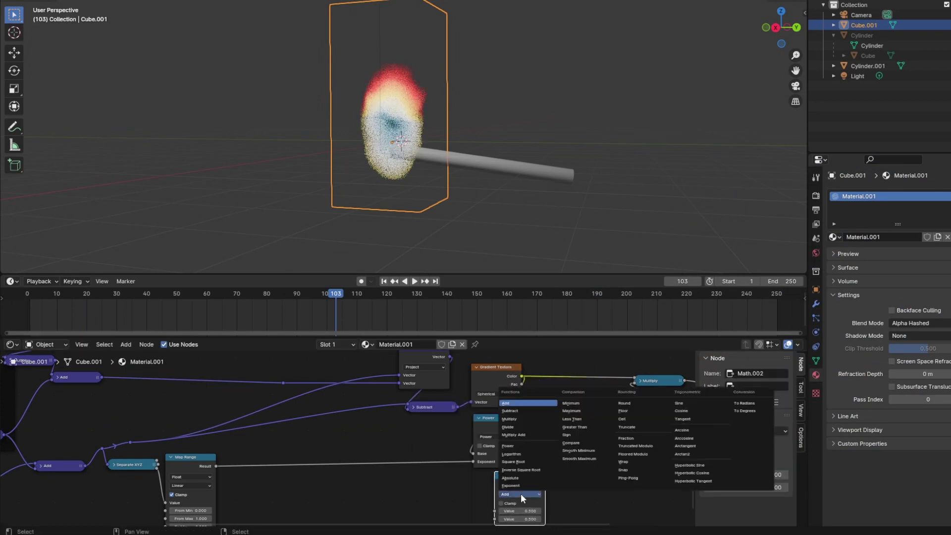
pyautogui.click(523, 434)
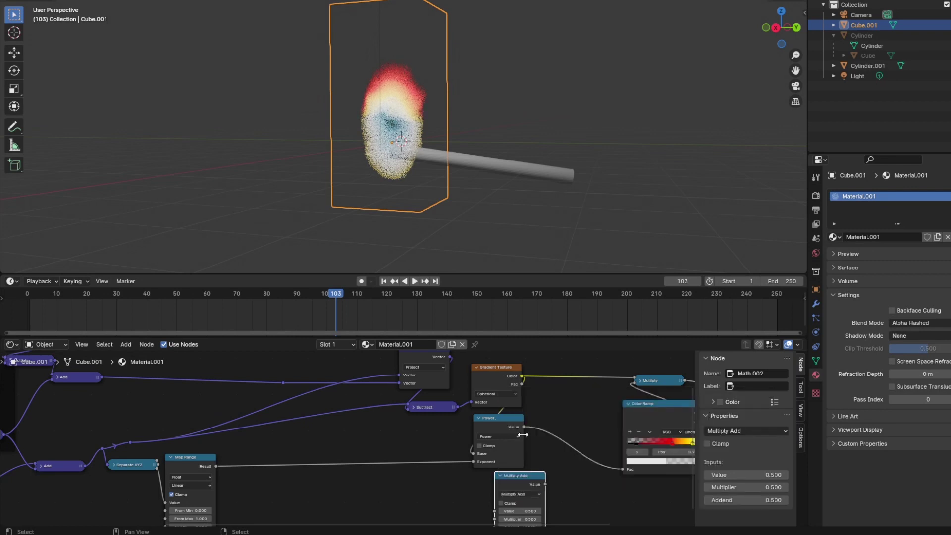
pyautogui.click(511, 494)
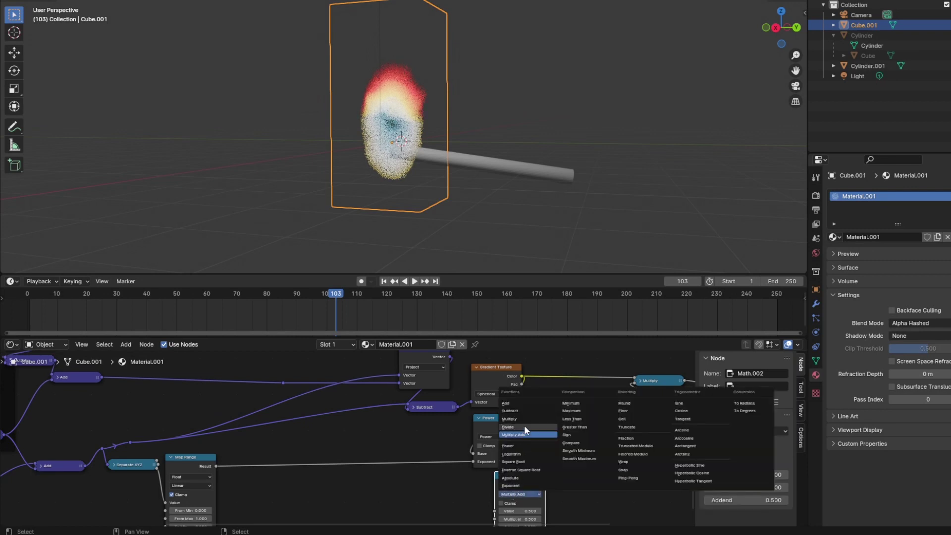
pyautogui.click(524, 404)
pyautogui.press('g')
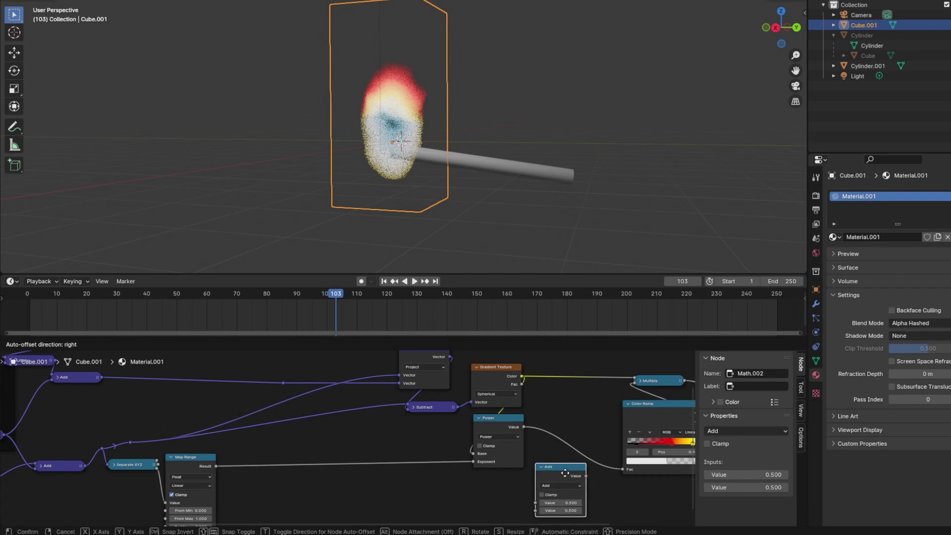
pyautogui.click(563, 477)
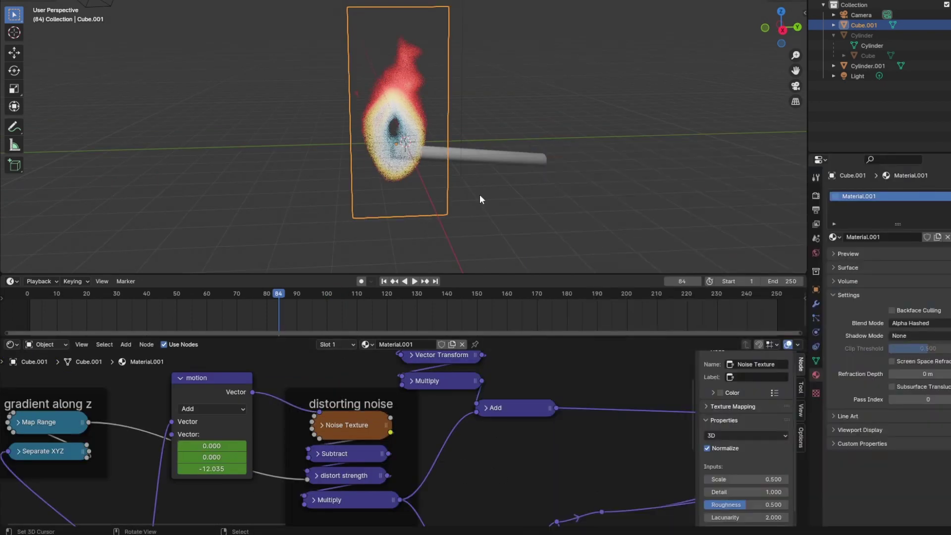
# Set the world background strength to 0 and hide the viewport overlays
pyautogui.click(816, 253)
pyautogui.moveTo(914, 274); pyautogui.dragTo(842, 275)
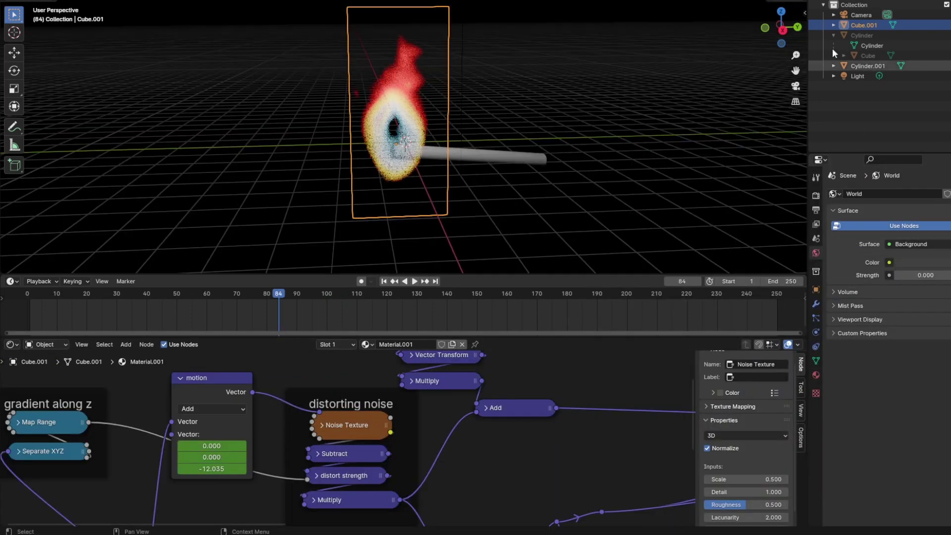
pyautogui.hotkey('shift', 'alt', 'z')
# Create a new material for the matchstick cylinder and add a Texture Coordinate node to it
pyautogui.click(510, 158)
pyautogui.click(417, 345)
pyautogui.hotkey('shift', 'a')
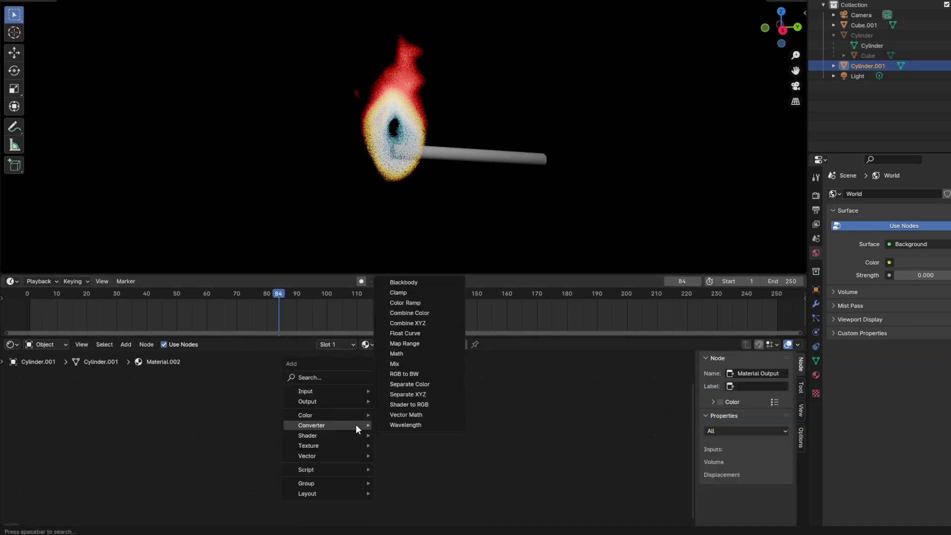
pyautogui.press('Home')
pyautogui.hotkey('shift', 'a')
pyautogui.moveTo(269, 406)
pyautogui.moveTo(256, 381)
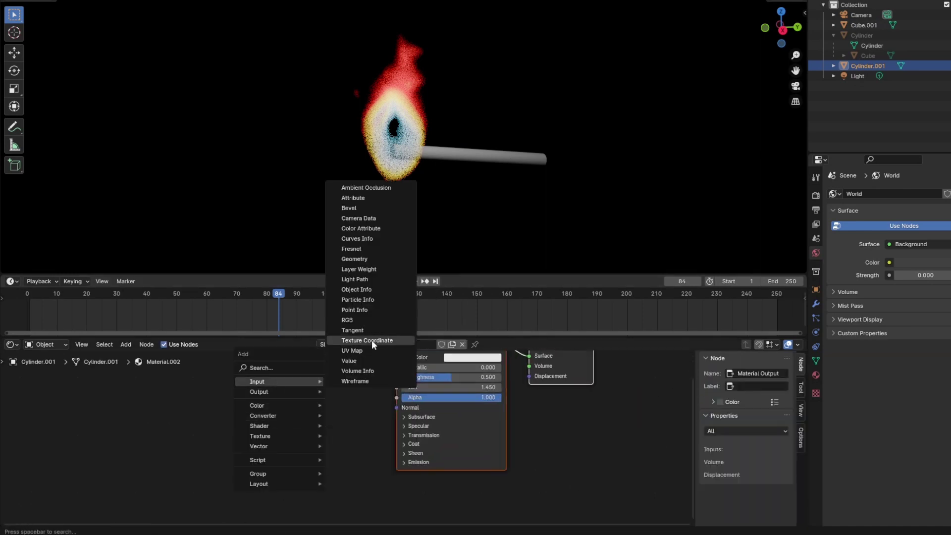
pyautogui.click(372, 340)
pyautogui.click(263, 433)
# Add a Separate XYZ node, feed it the Texture Coordinate's Object output, and collapse it
pyautogui.hotkey('shift', 'a')
pyautogui.moveTo(263, 455)
pyautogui.click(350, 427)
pyautogui.click(278, 388)
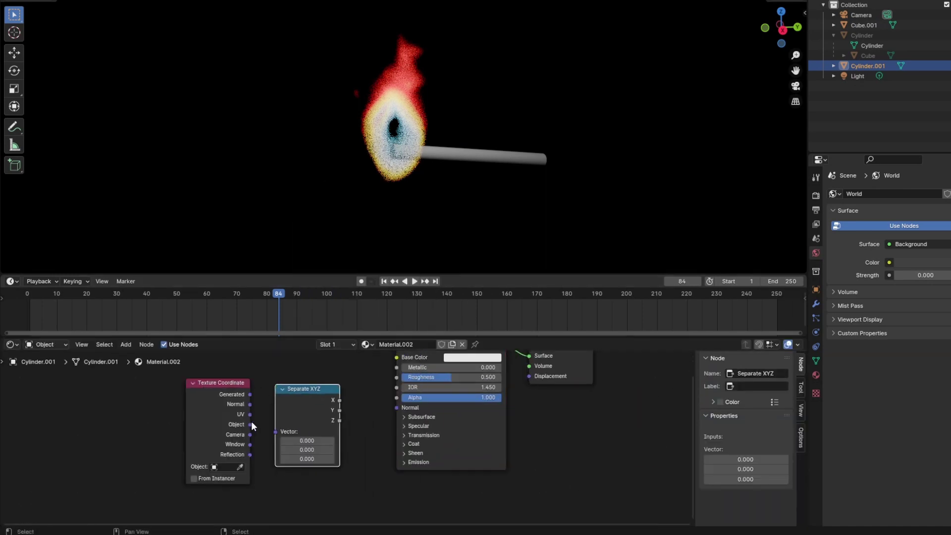
pyautogui.moveTo(250, 424); pyautogui.dragTo(281, 429)
pyautogui.press('h')
pyautogui.moveTo(315, 392); pyautogui.dragTo(273, 452)
# Add a Color Ramp node near the Separate XYZ node in the match material
pyautogui.click(227, 378)
pyautogui.hotkey('shift', 'a')
pyautogui.moveTo(297, 400)
pyautogui.click(358, 283)
pyautogui.click(297, 382)
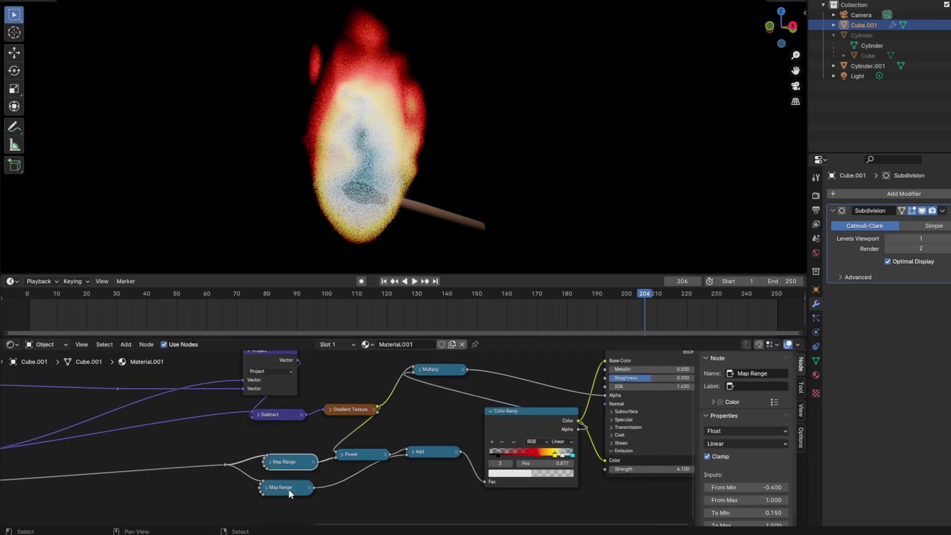
# Duplicate the Map Range node that feeds the Add node and connect the copy to the shared reroute
pyautogui.click(288, 489)
pyautogui.hotkey('shift', 'd')
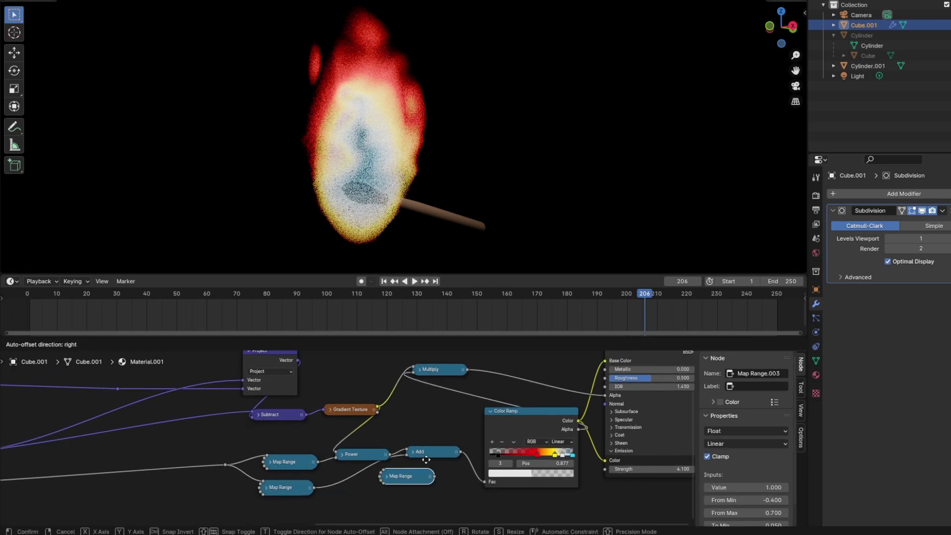
pyautogui.click(293, 440)
pyautogui.moveTo(225, 465); pyautogui.dragTo(499, 381)
# Duplicate the Multiply node, place the copy on the link to the shader's Alpha input, and collapse it
pyautogui.click(436, 372)
pyautogui.hotkey('shift', 'd')
pyautogui.click(491, 378)
pyautogui.press('h')
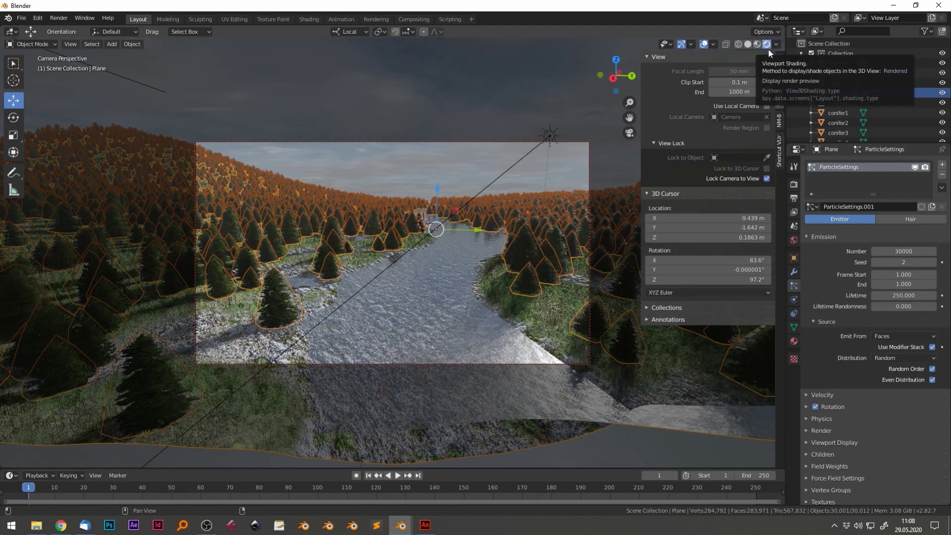
pyautogui.click(703, 46)
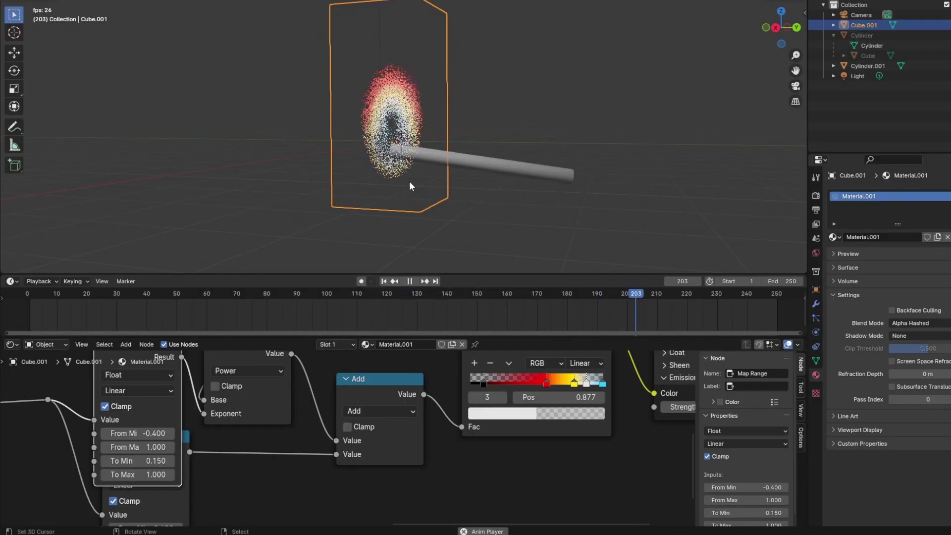
pyautogui.scroll(-3, 299, 435)
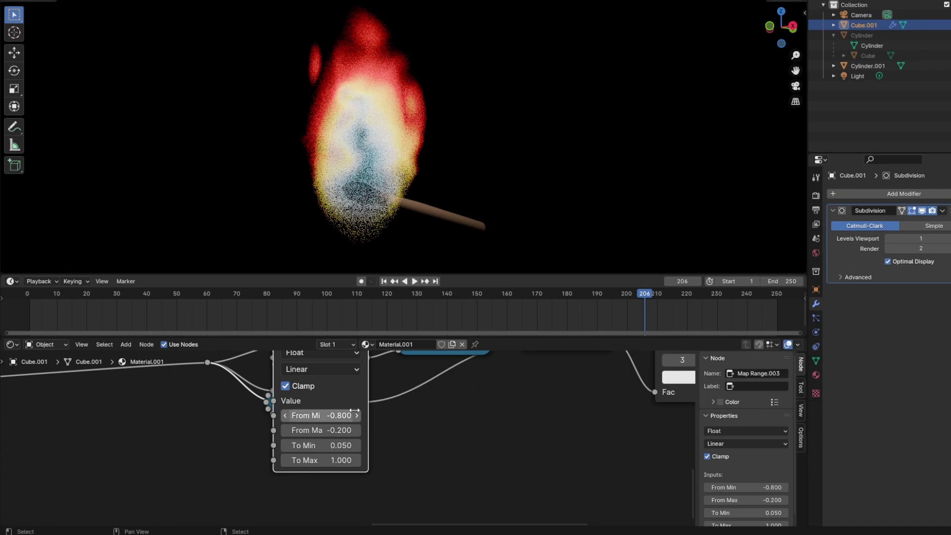
# Set the duplicated Map Range node's From Min to -0.6 and From Max to 0.2
pyautogui.click(356, 415)
pyautogui.click(816, 195)
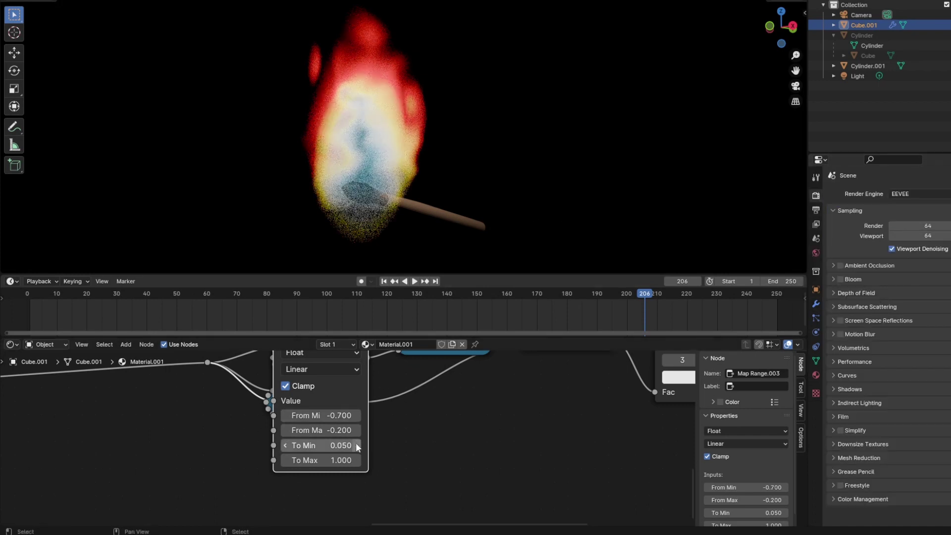
pyautogui.moveTo(322, 430)
pyautogui.mouseDown()
pyautogui.moveTo(347, 430)
pyautogui.moveTo(323, 430)
pyautogui.mouseUp()
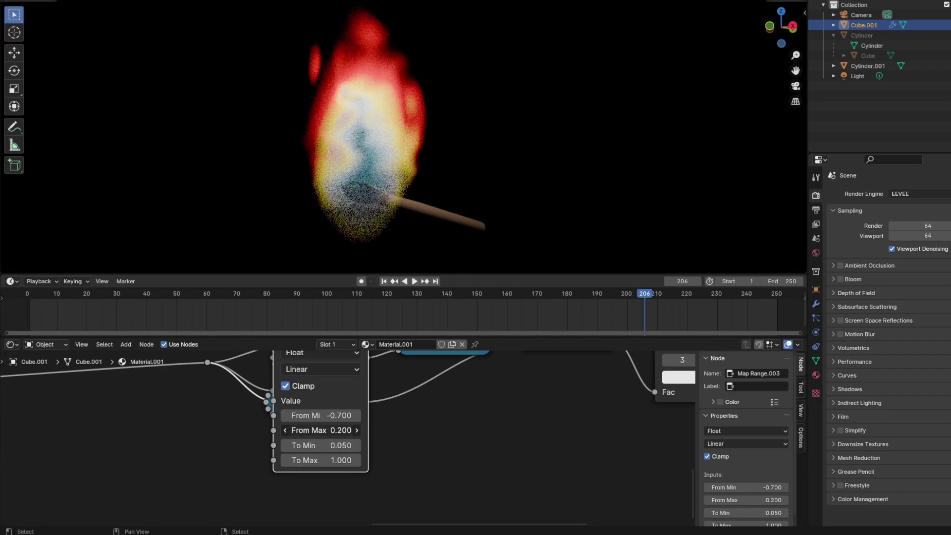
pyautogui.click(356, 415)
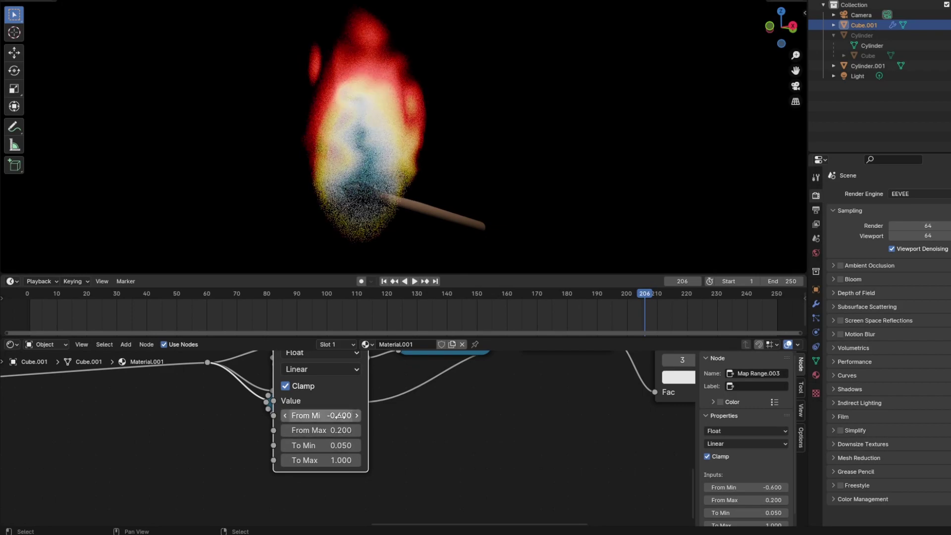
# Enable Bloom in the render settings with a threshold of 0.623 and an intensity of 0.1
pyautogui.click(839, 280)
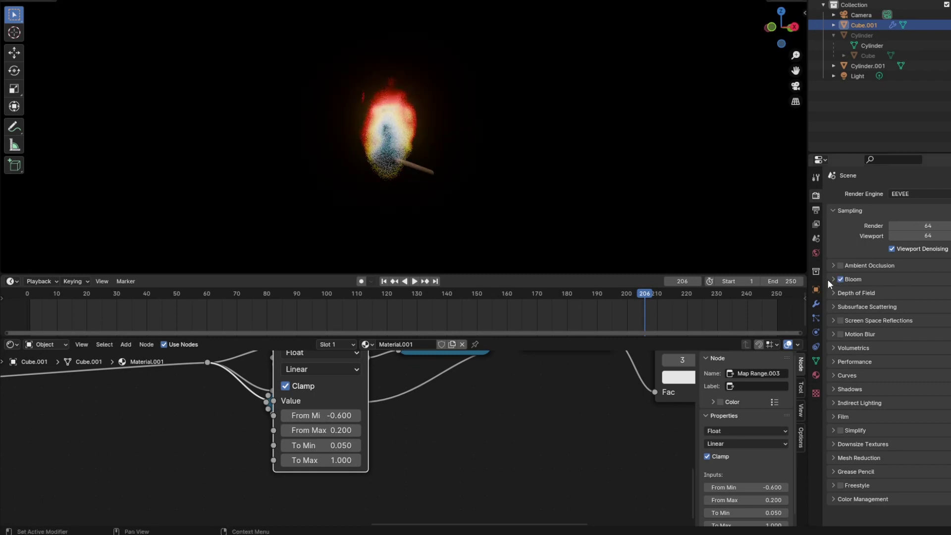
pyautogui.click(830, 279)
pyautogui.moveTo(912, 295); pyautogui.dragTo(899, 294)
pyautogui.rightClick(638, 192)
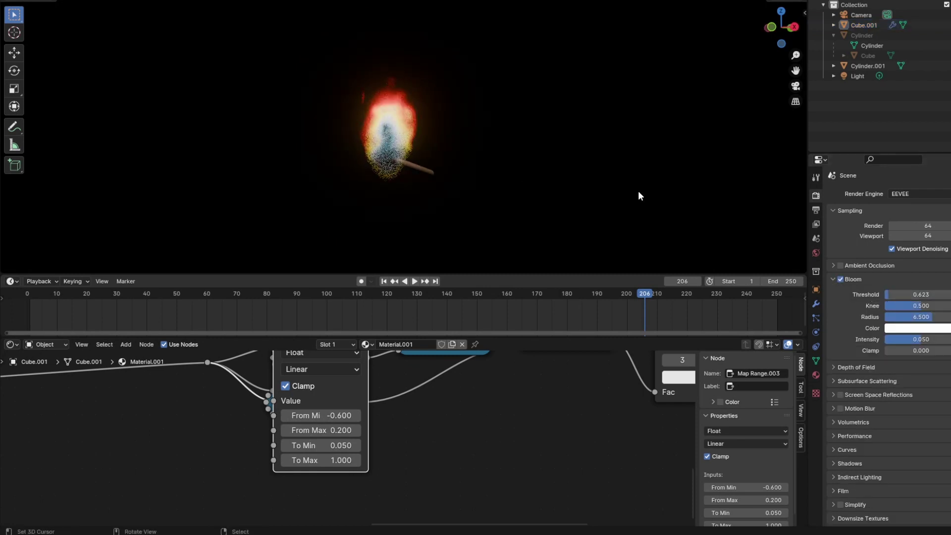
pyautogui.moveTo(916, 339); pyautogui.dragTo(948, 339)
# Play the animation and resize the flame box relative to the match
pyautogui.press('space')
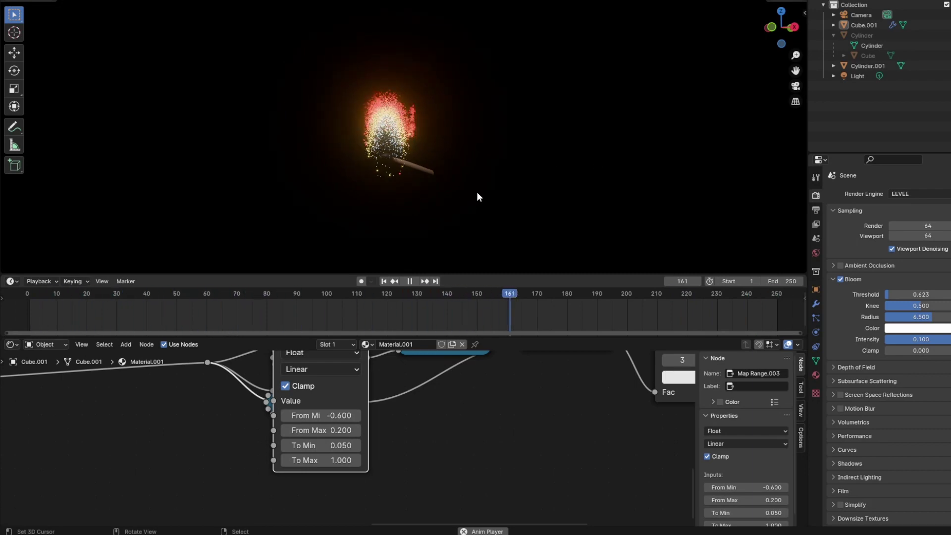
pyautogui.moveTo(484, 185); pyautogui.dragTo(652, 212, button='middle')
pyautogui.rightClick(487, 130)
pyautogui.press('s')
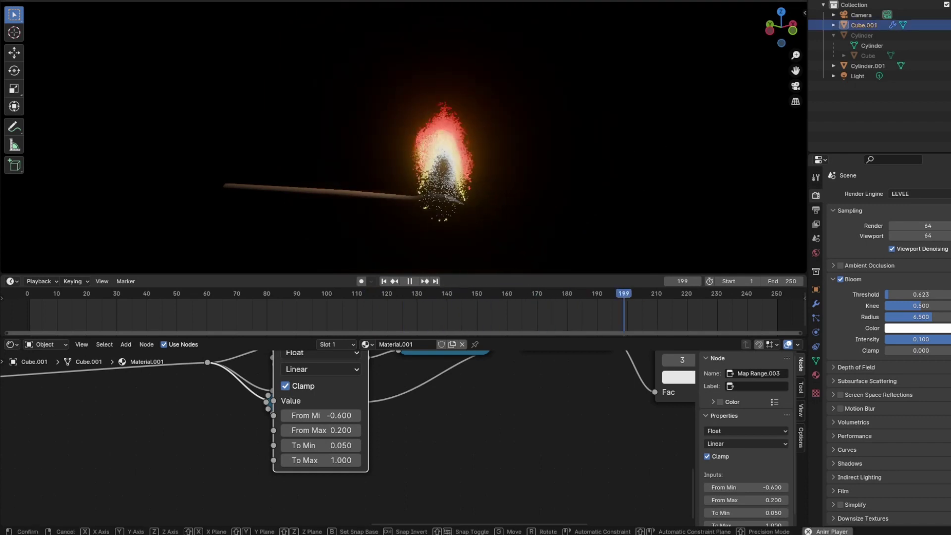
pyautogui.click(634, 153)
# Move the flame box slightly up along the Z axis so the flame sits at the match tip
pyautogui.press('g')
pyautogui.press('z')
pyautogui.click(631, 138)
pyautogui.moveTo(630, 139); pyautogui.dragTo(509, 171, button='middle')
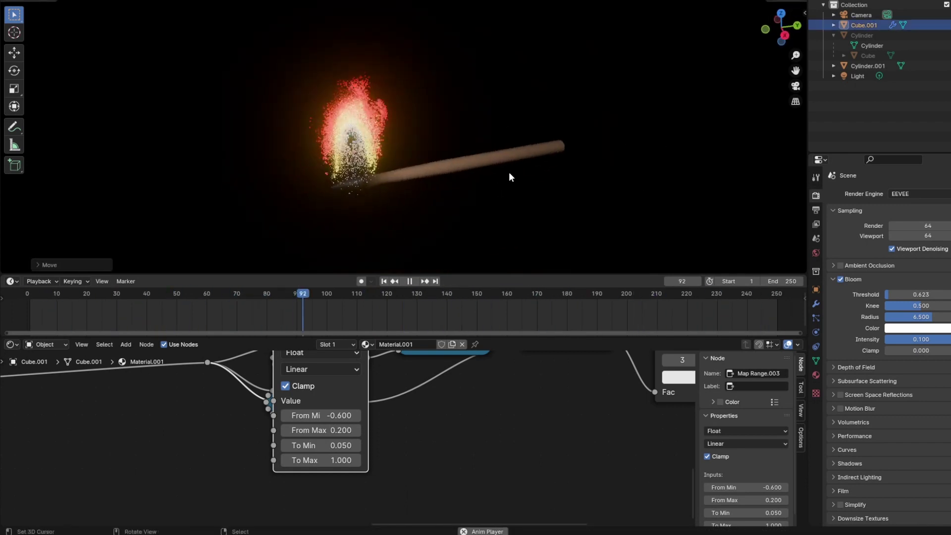
# Widen the flame box along Y, rescale it along Z, and stop the playback
pyautogui.press('s')
pyautogui.press('z')
pyautogui.press('y')
pyautogui.click(574, 172)
pyautogui.press('s')
pyautogui.press('z')
pyautogui.click(610, 183)
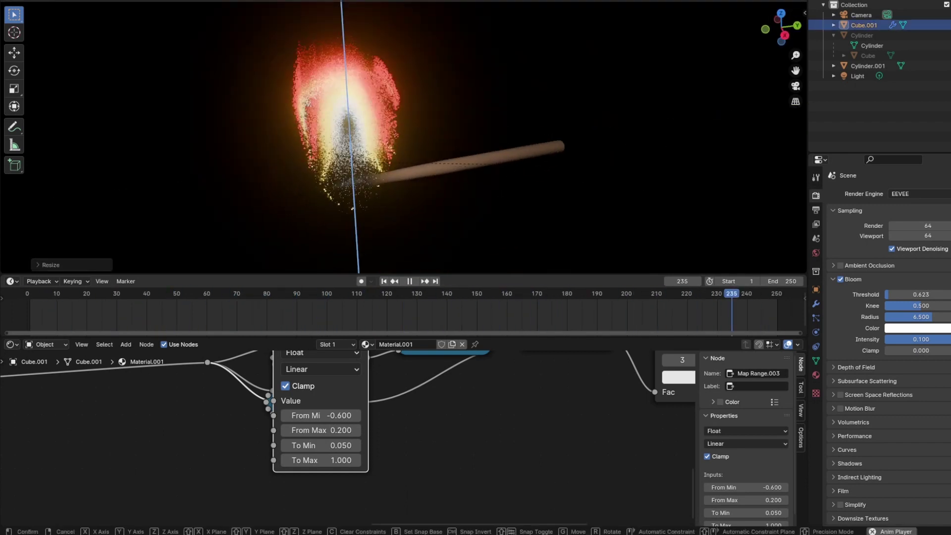
pyautogui.moveTo(640, 133); pyautogui.dragTo(390, 246, button='middle')
pyautogui.click(410, 282)
# Rearrange the later nodes of the flame material and place Material Output to the right of Principled BSDF
pyautogui.scroll(-8, 540, 436)
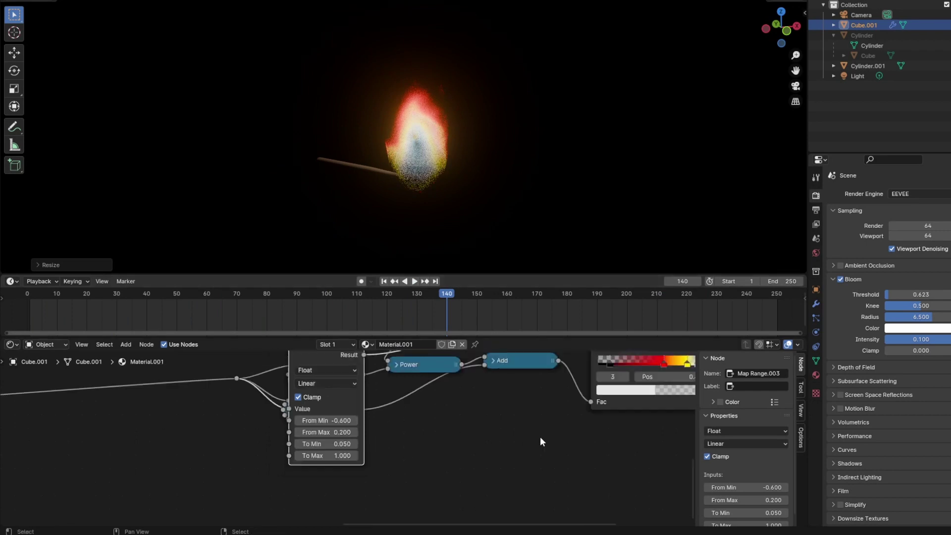
pyautogui.press('g')
pyautogui.click(560, 481)
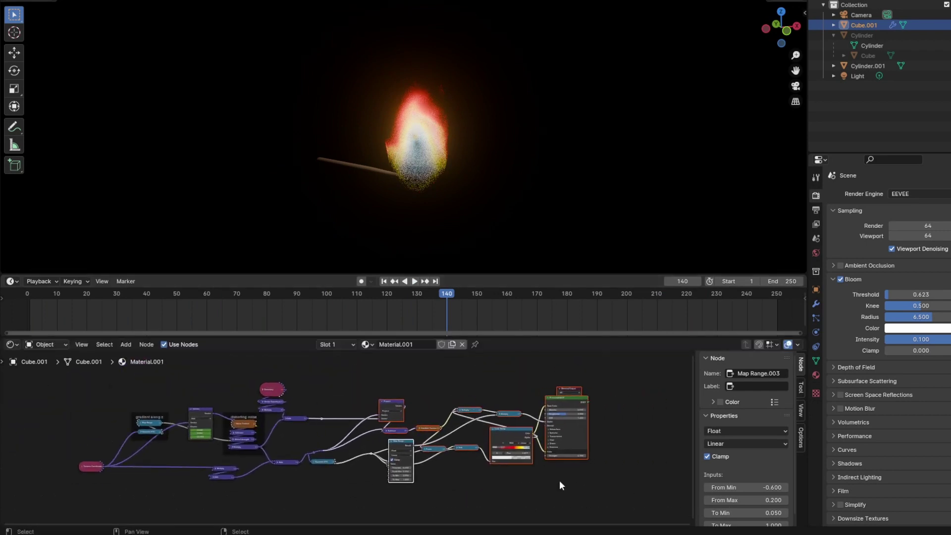
pyautogui.press('g')
pyautogui.click(340, 505)
pyautogui.click(549, 393)
pyautogui.moveTo(548, 393); pyautogui.dragTo(621, 409)
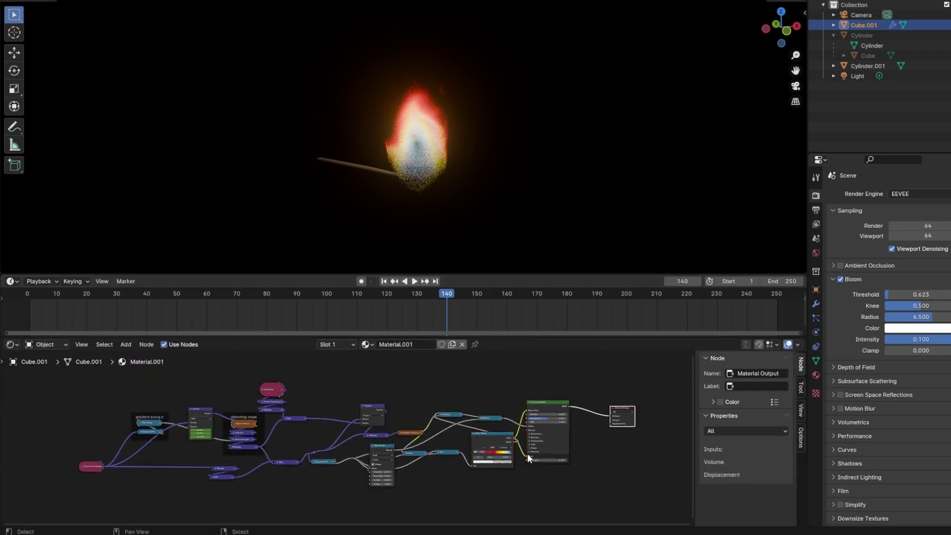
# Stack the two Multiply nodes one below the other above the Color Ramp node
pyautogui.moveTo(488, 421); pyautogui.dragTo(484, 427)
pyautogui.moveTo(481, 412); pyautogui.dragTo(481, 413)
pyautogui.scroll(8, 542, 447)
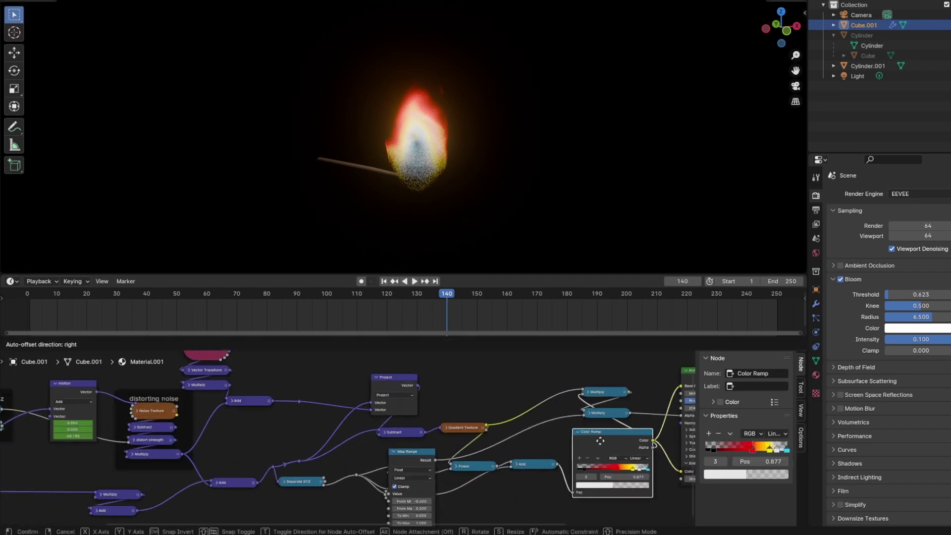